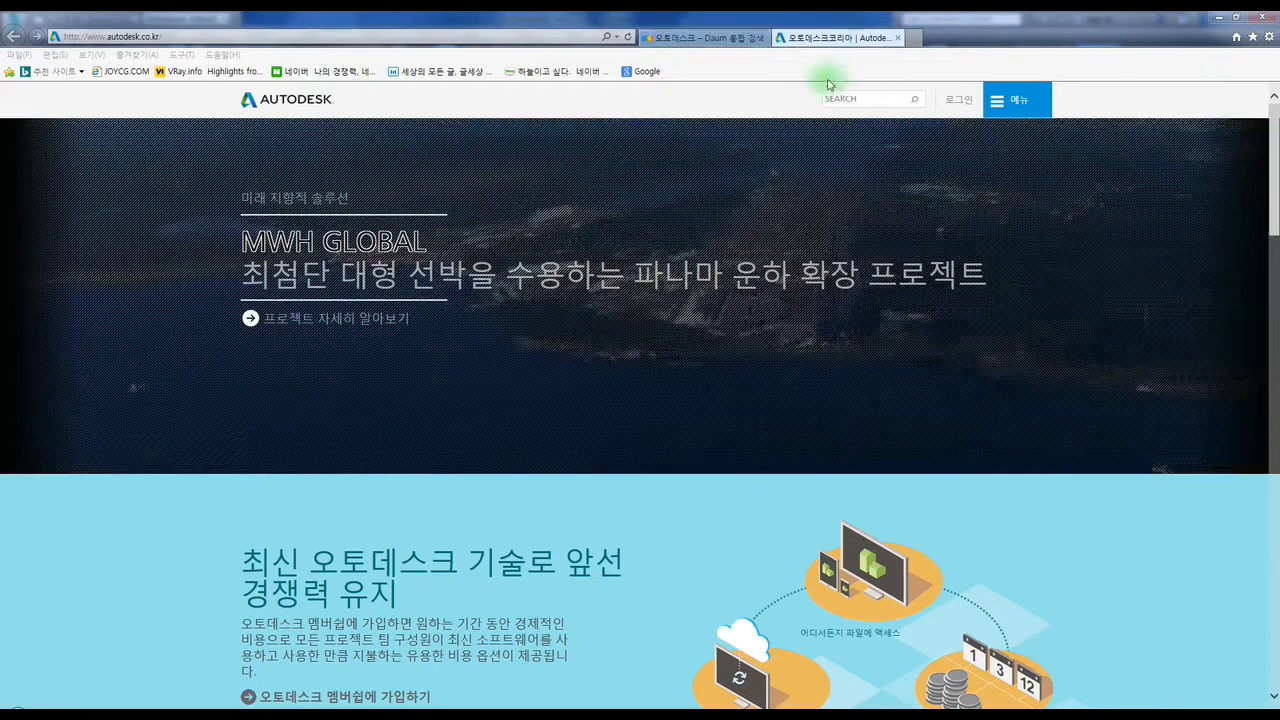
Review the Daum search results for 오토데스크, including the official site entry, and return to the Autodesk Korea home page.
click(689, 38)
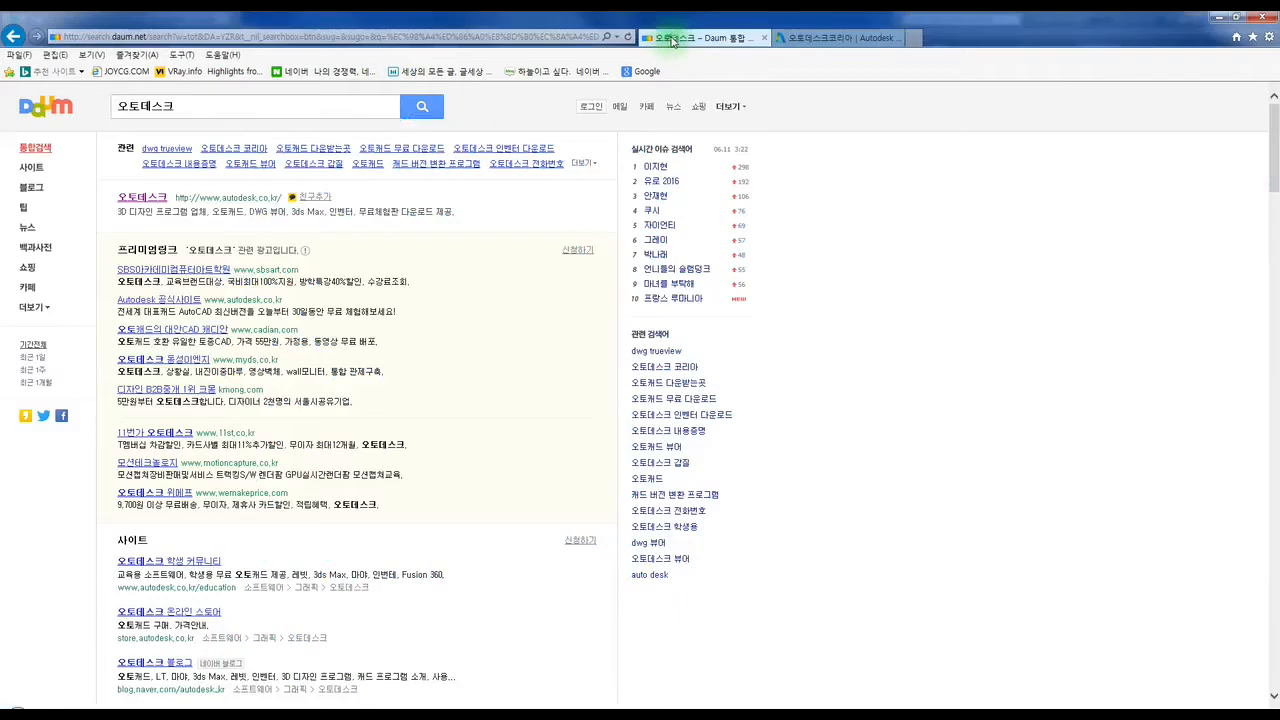
click(186, 106)
click(571, 232)
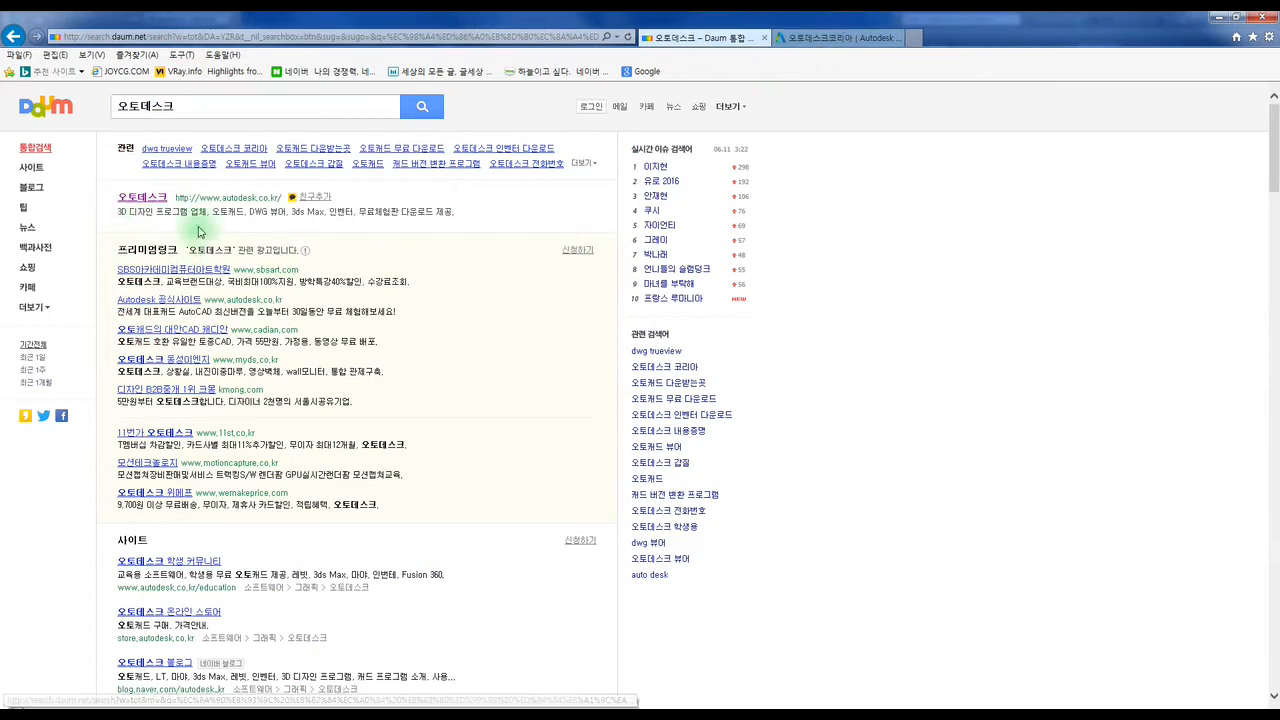
click(824, 40)
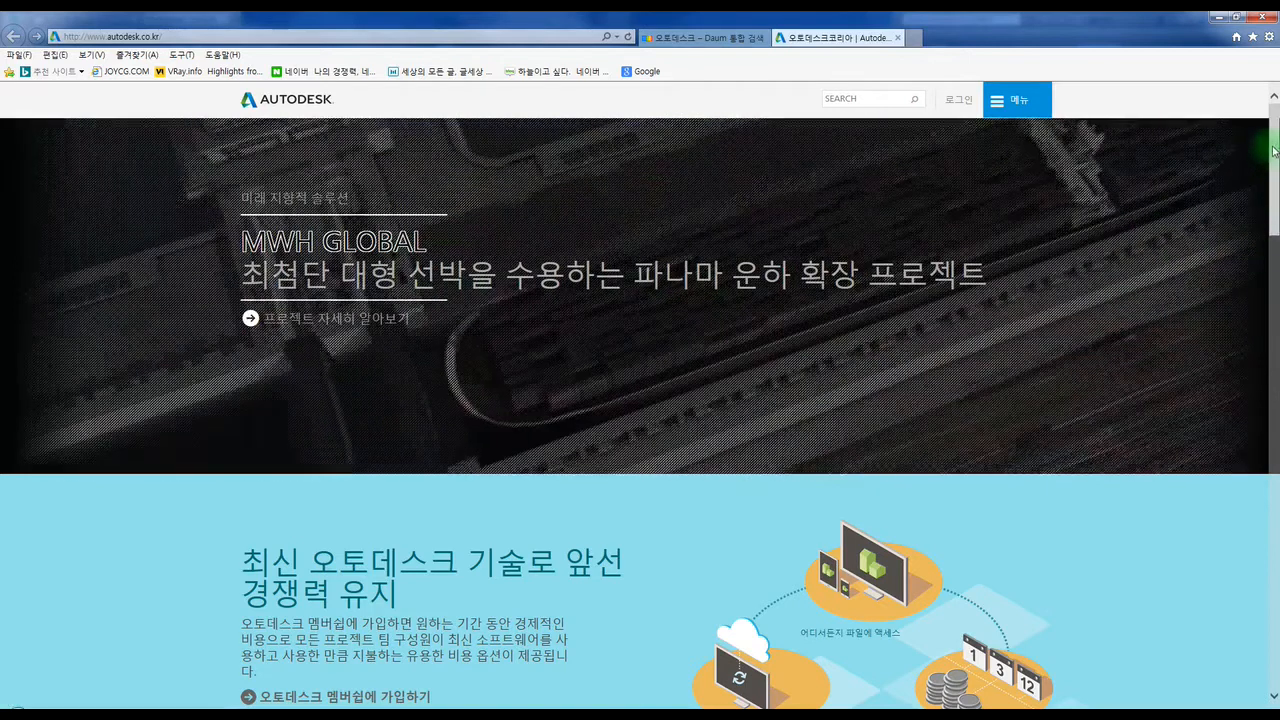
Open the free trial download page (무료 체험판 다운로드) from the resources section of the Autodesk Korea home page.
drag(1274, 150, 1271, 614)
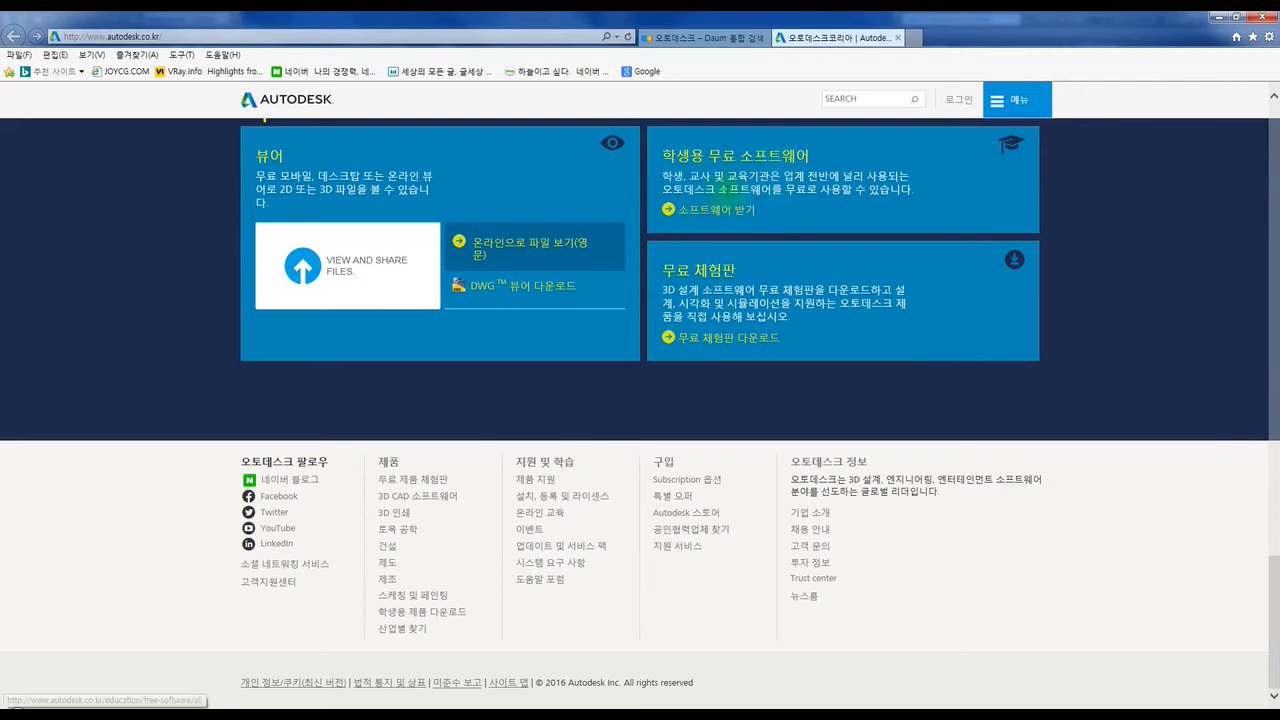
scroll(780, 165, up, 2)
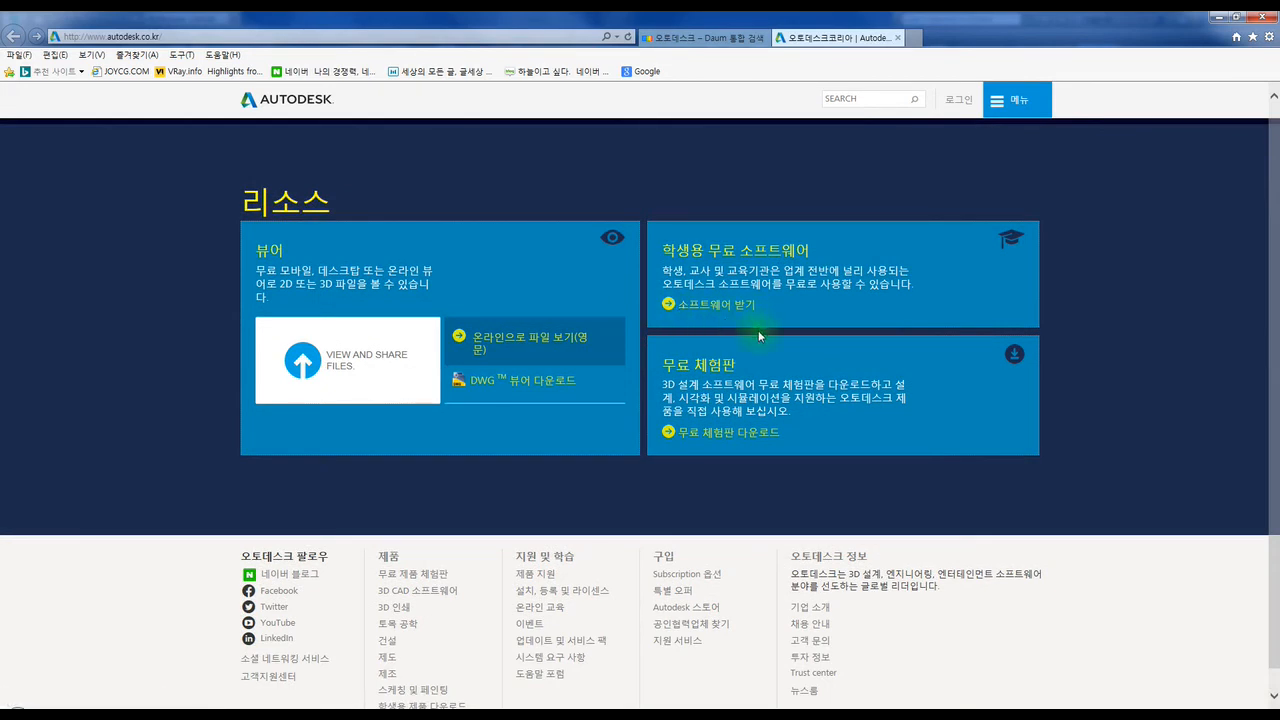
scroll(757, 331, down, 2)
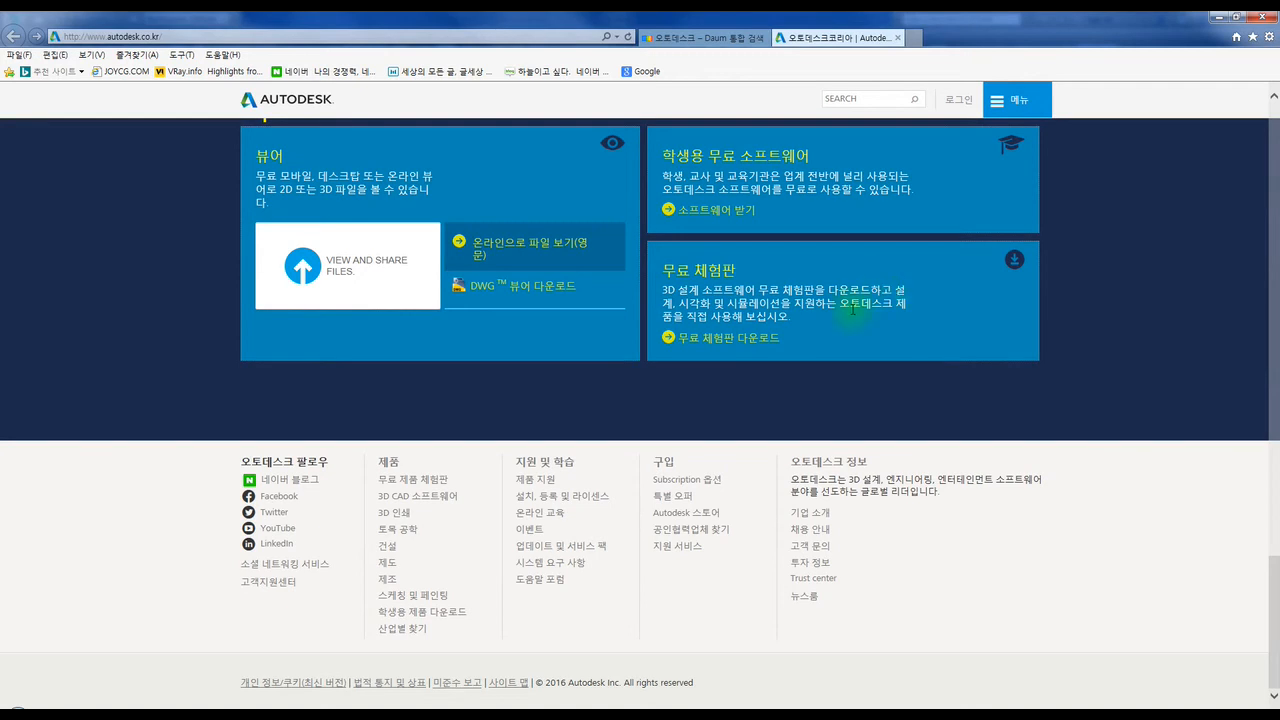
scroll(850, 318, up, 1)
click(725, 436)
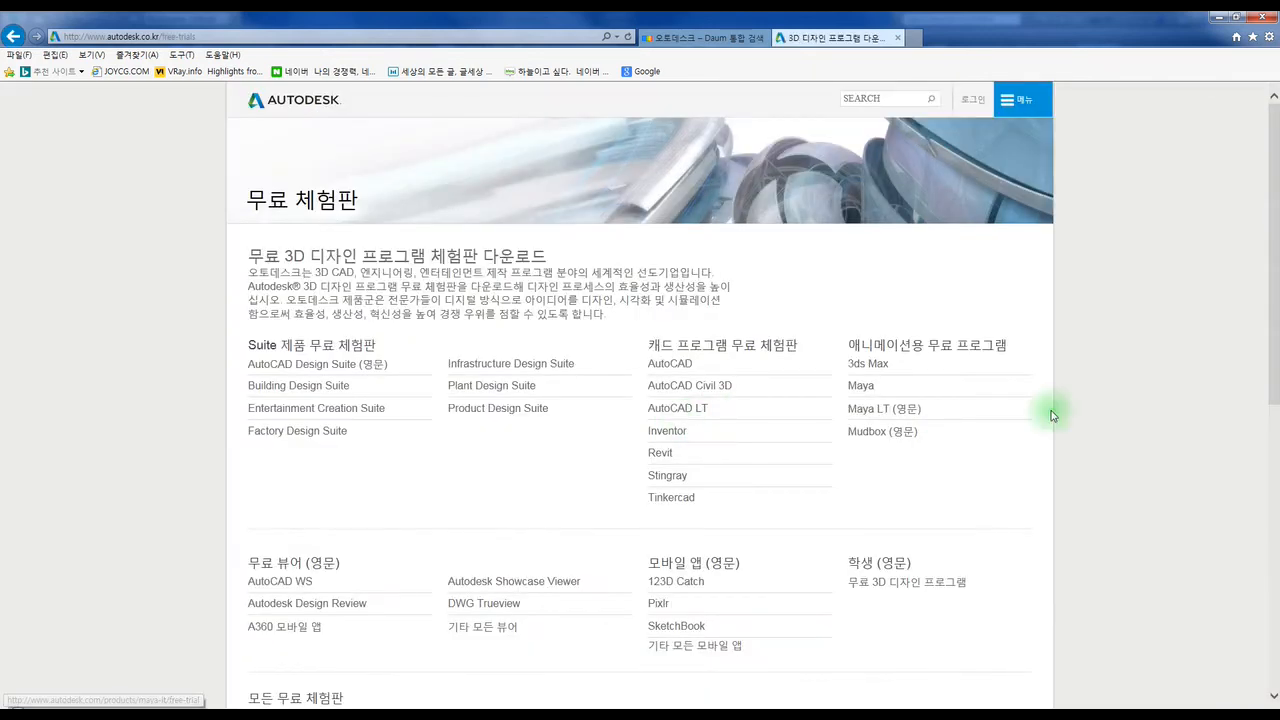
Look through the free trial product lists and open the 3ds Max trial page from the animation software group.
scroll(685, 317, down, 1)
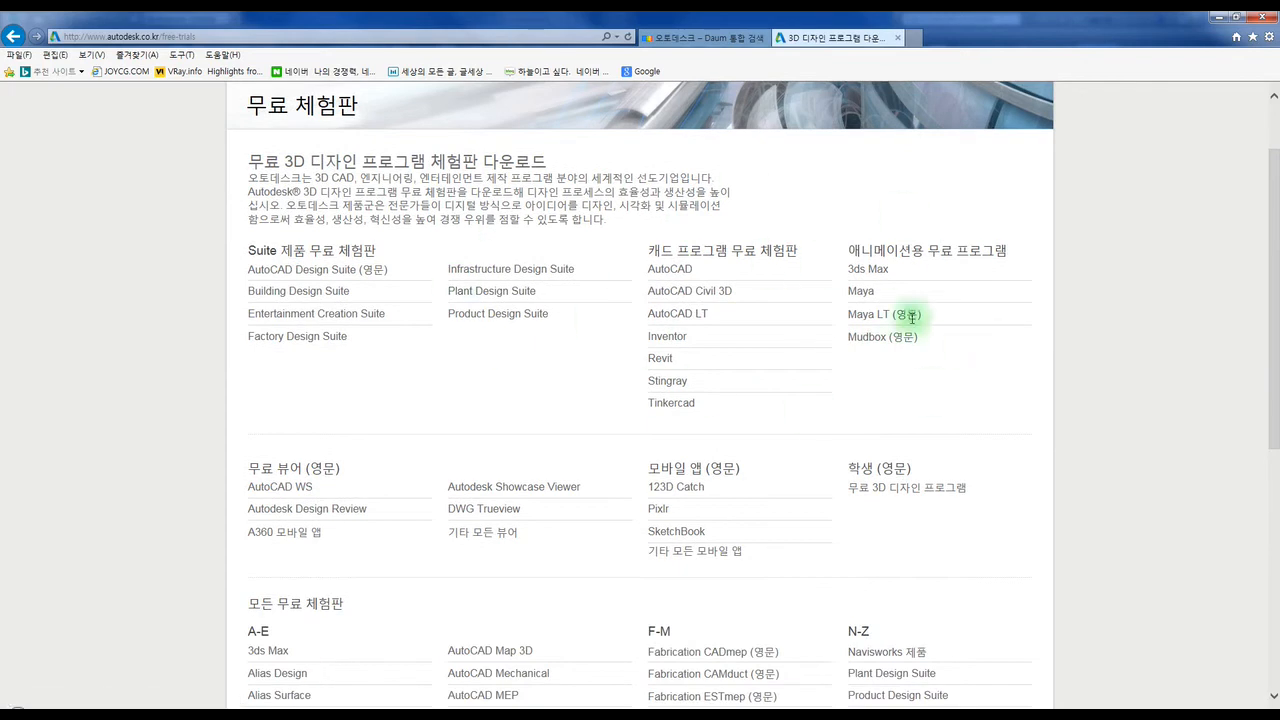
scroll(909, 318, down, 1)
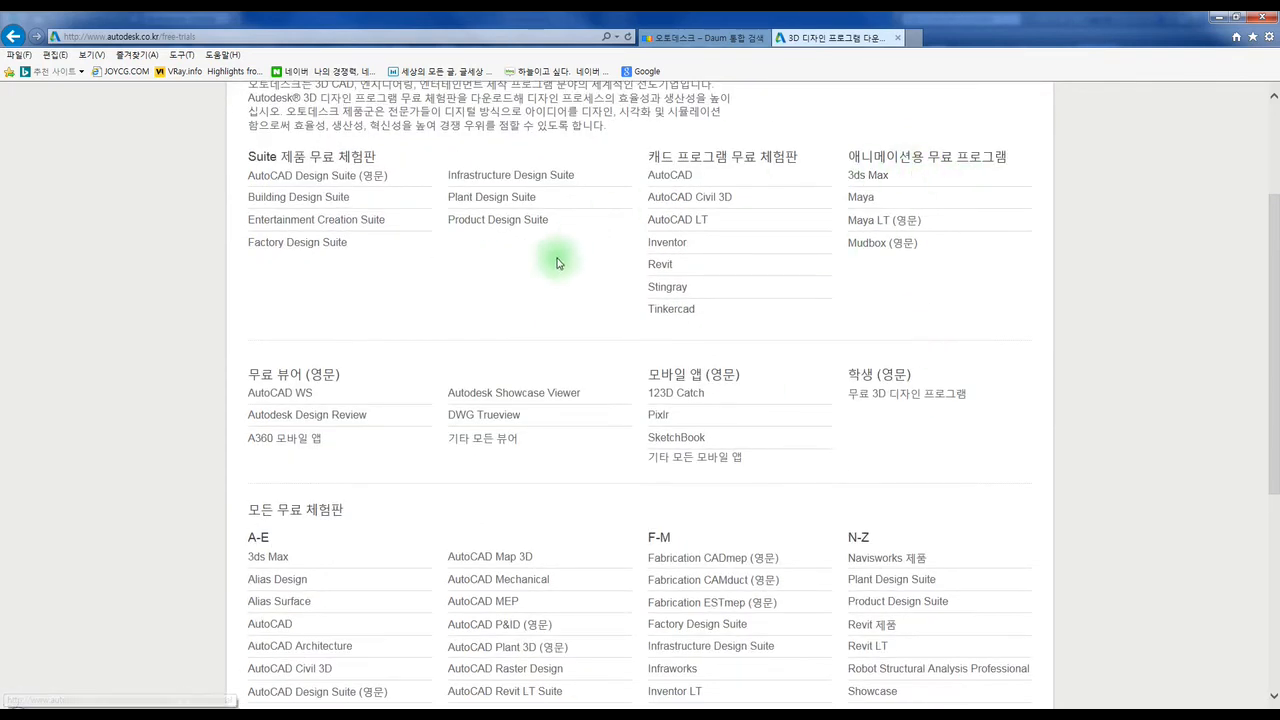
scroll(560, 255, down, 3)
scroll(541, 283, down, 1)
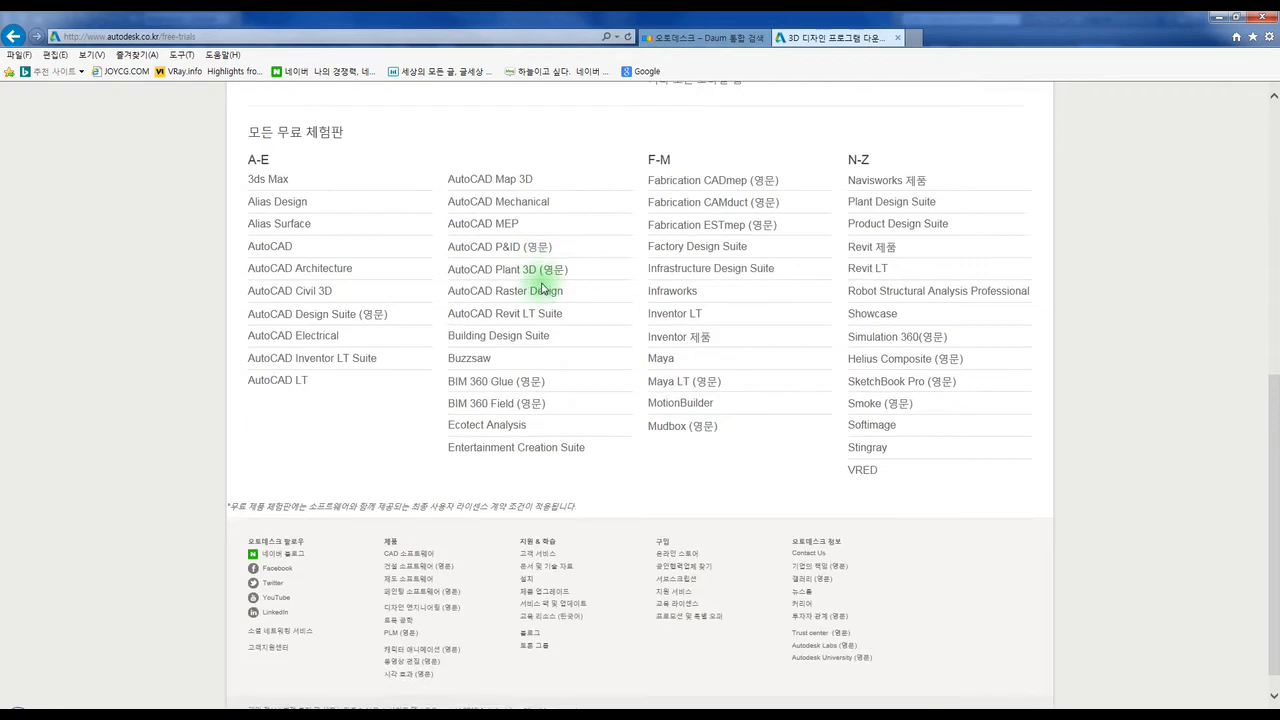
scroll(541, 283, up, 5)
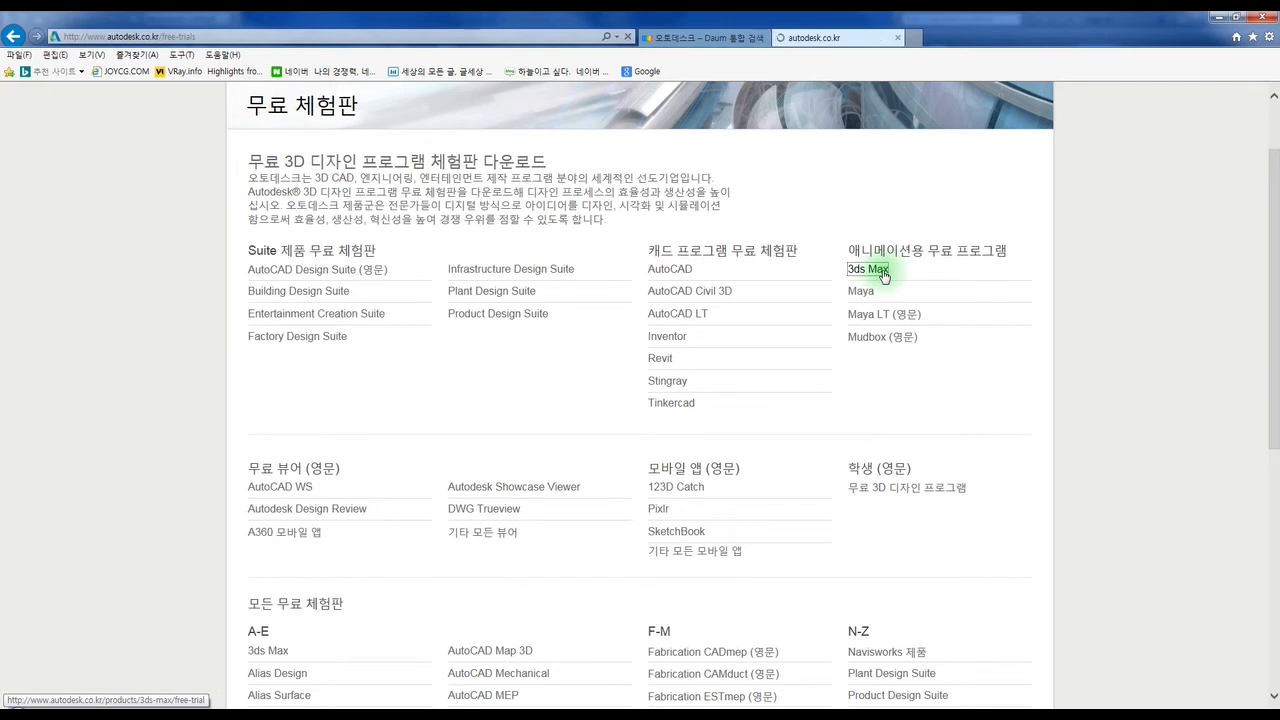
click(884, 276)
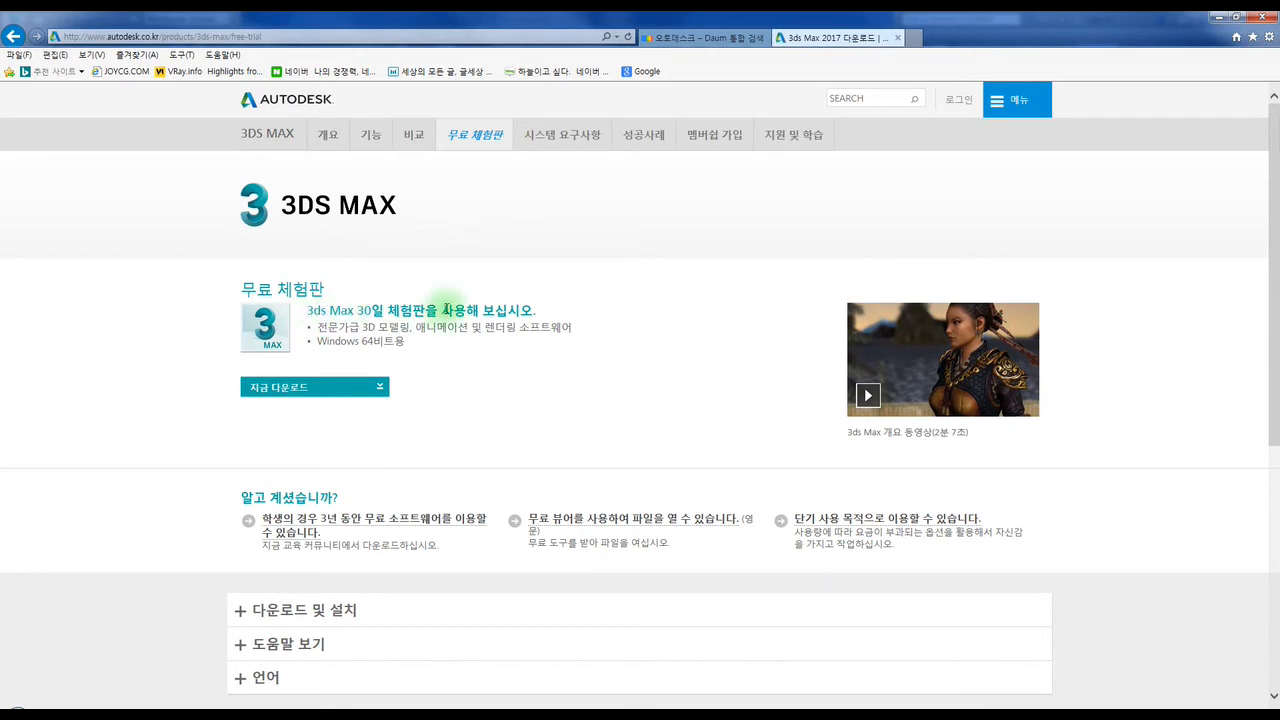
Open the license and privacy terms for the 3ds Max trial download and dismiss them without agreeing.
click(325, 398)
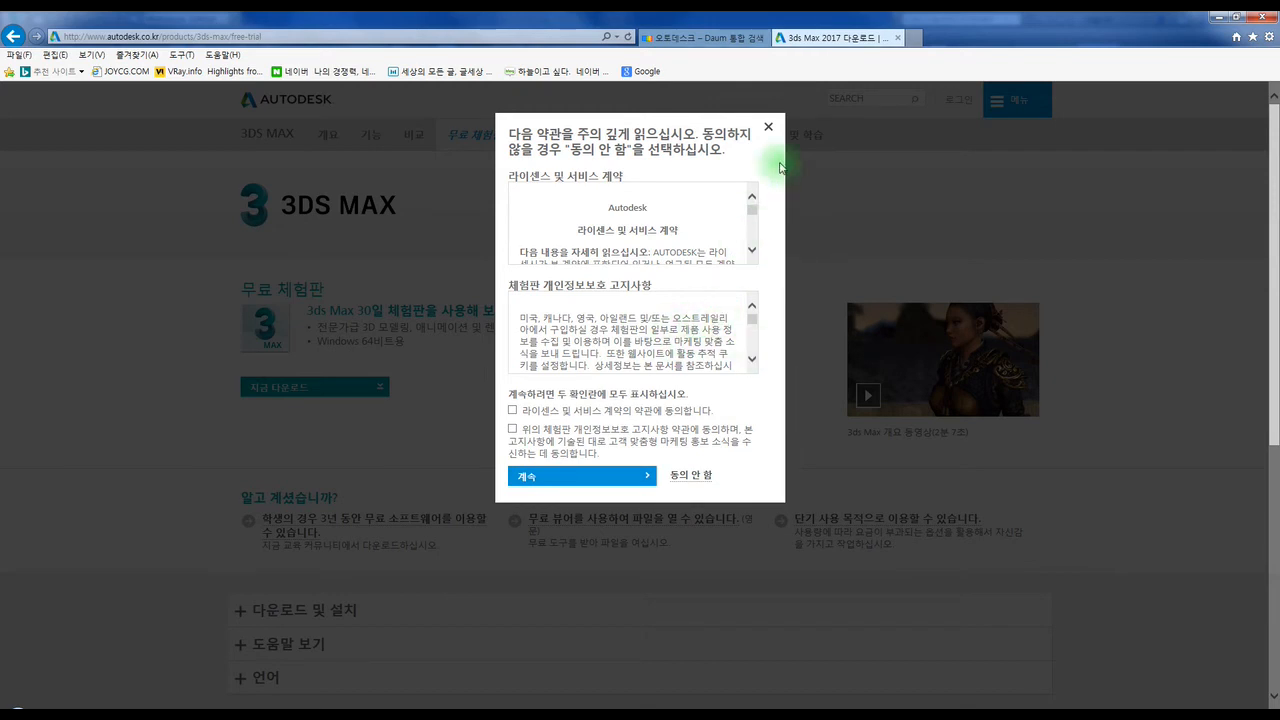
click(767, 127)
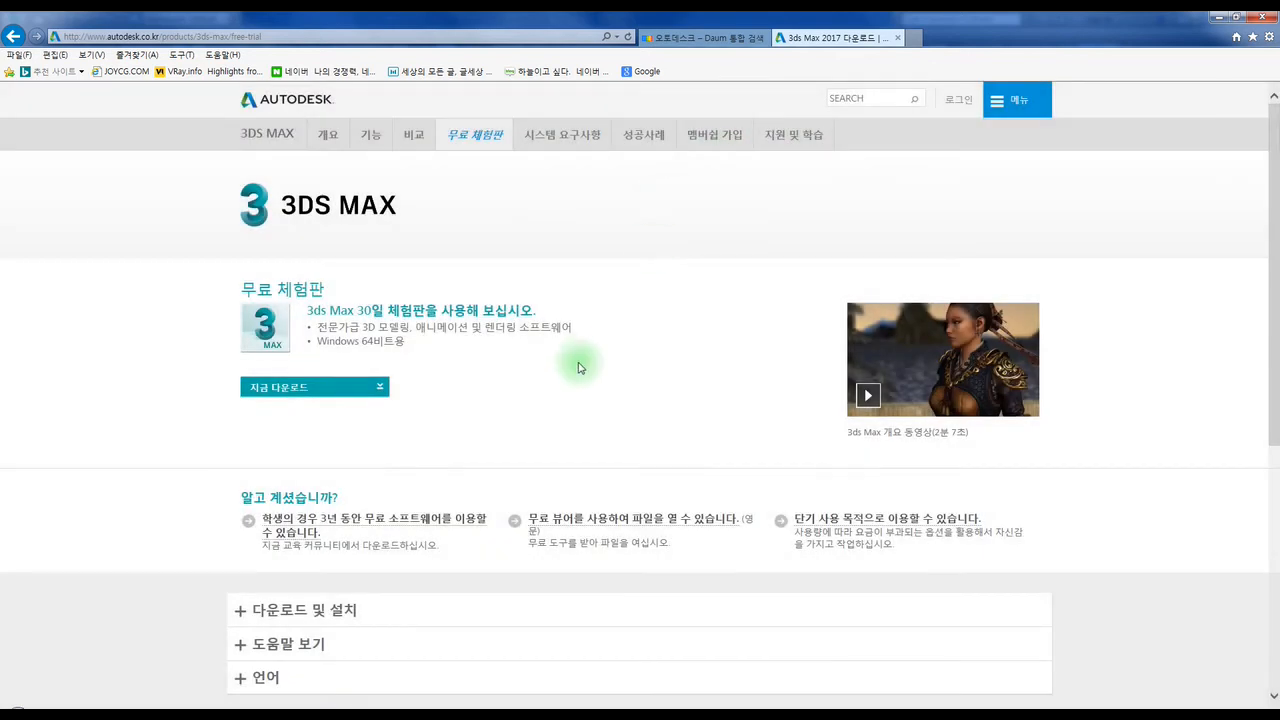
scroll(577, 360, down, 1)
scroll(607, 310, down, 2)
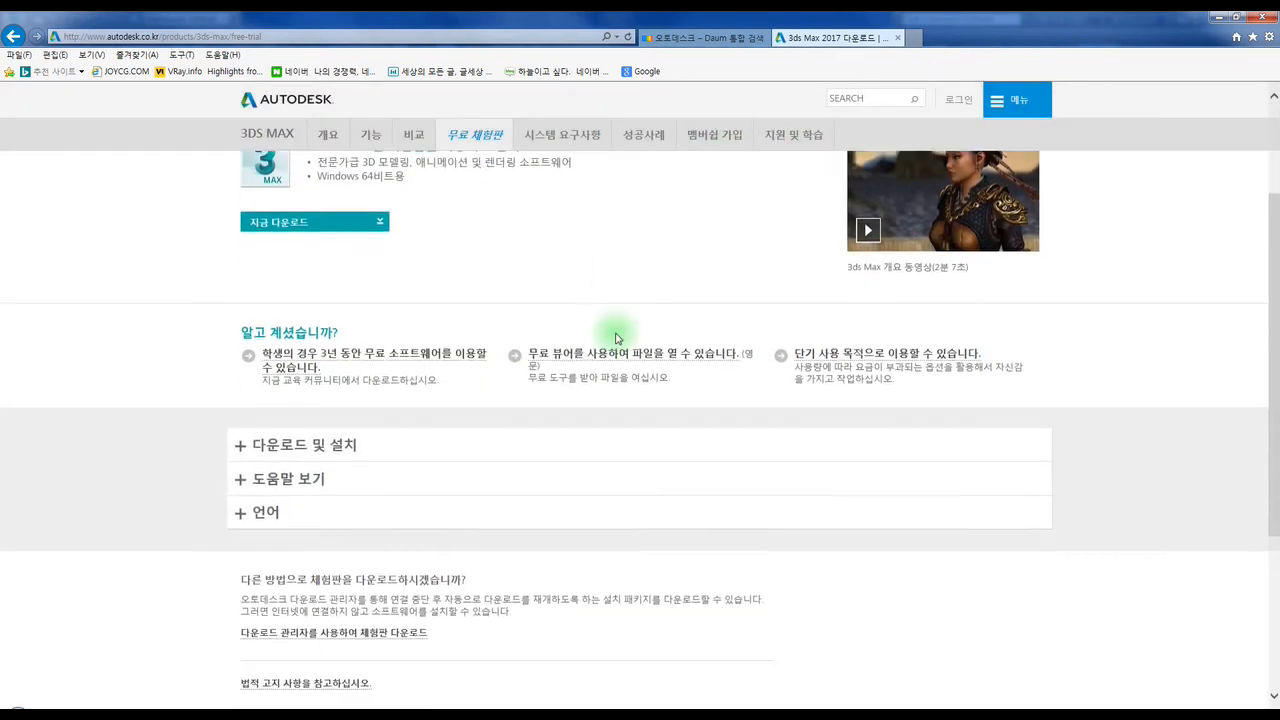
Go back to the Autodesk home page and open the 3ds Max product overview by way of the product support page.
click(535, 365)
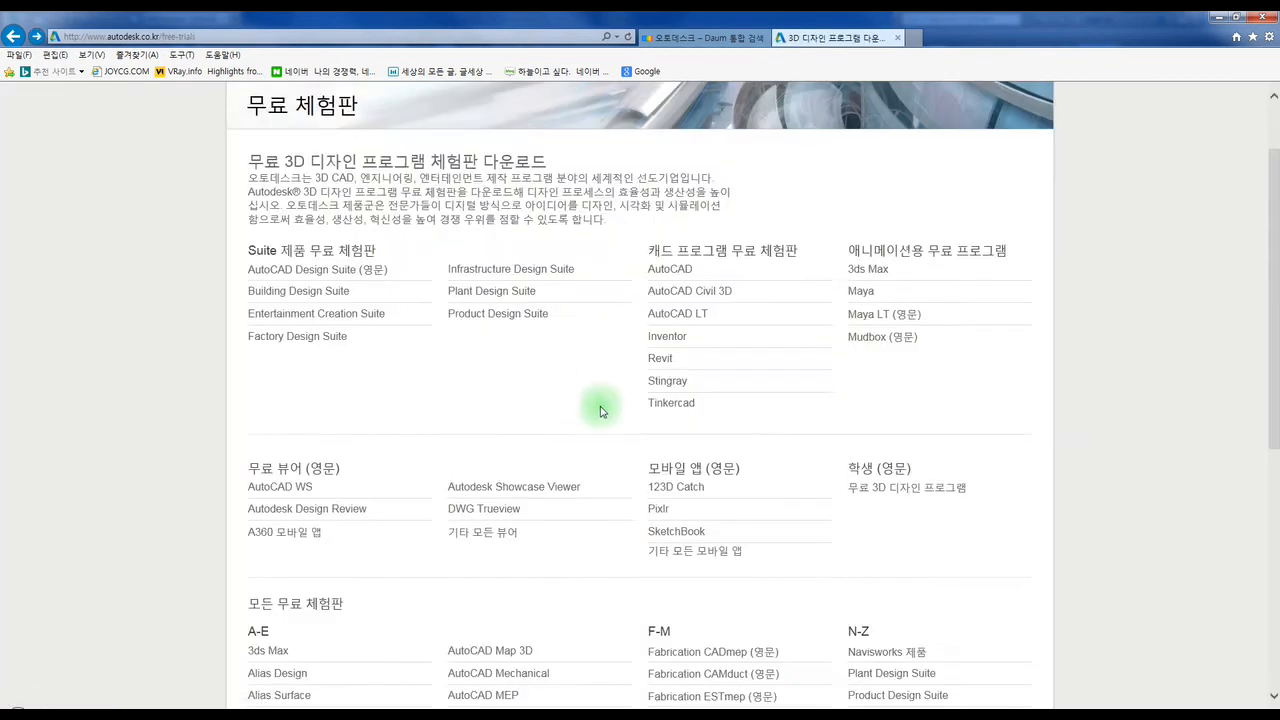
scroll(575, 376, down, 15)
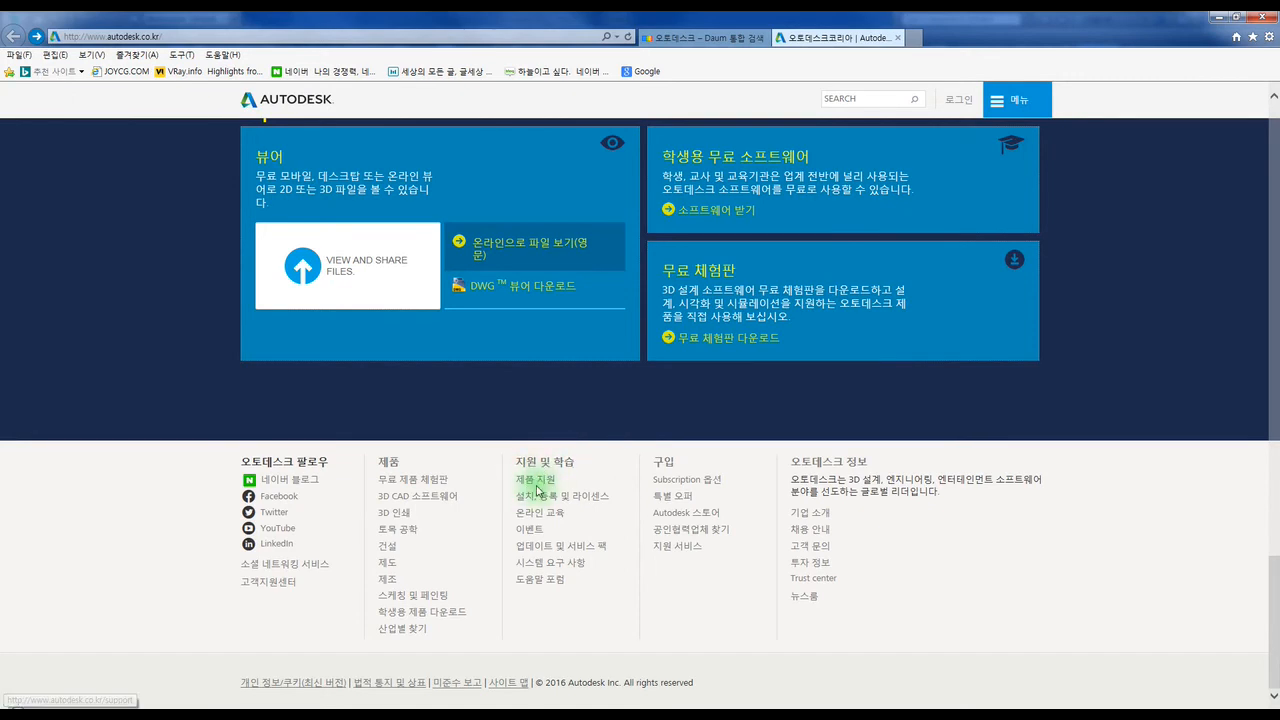
click(619, 495)
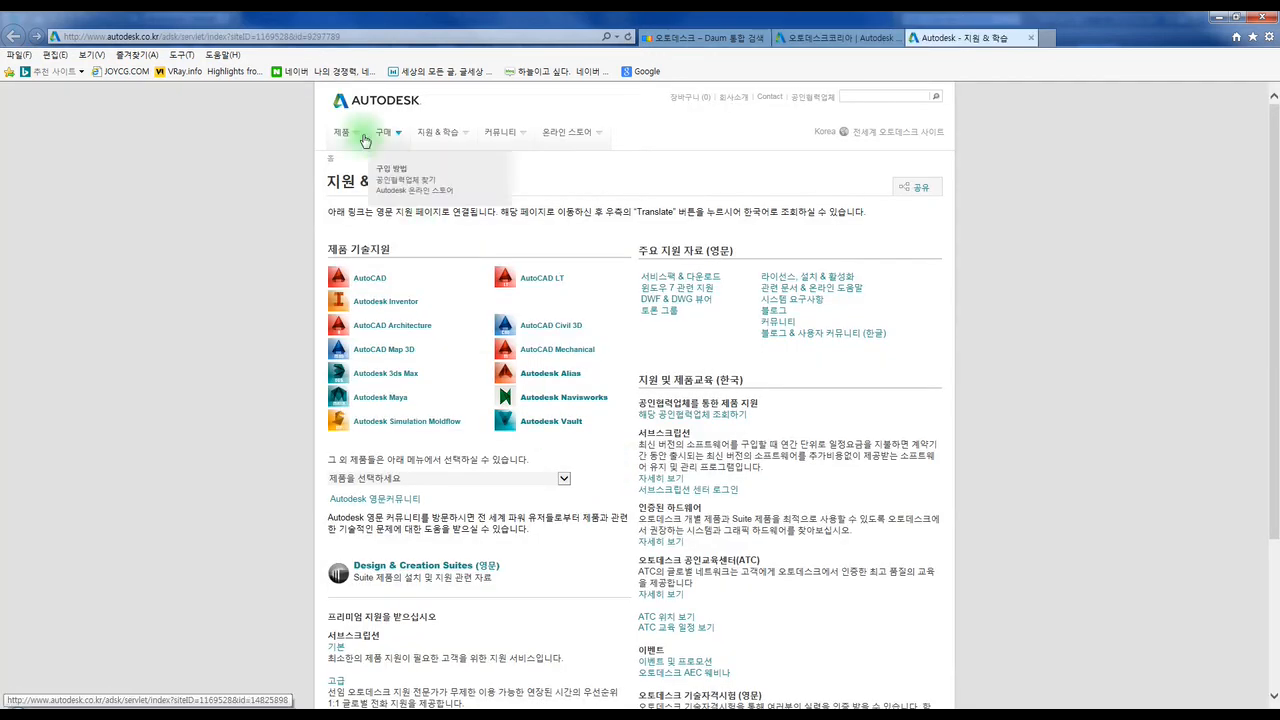
mouse_move(346, 133)
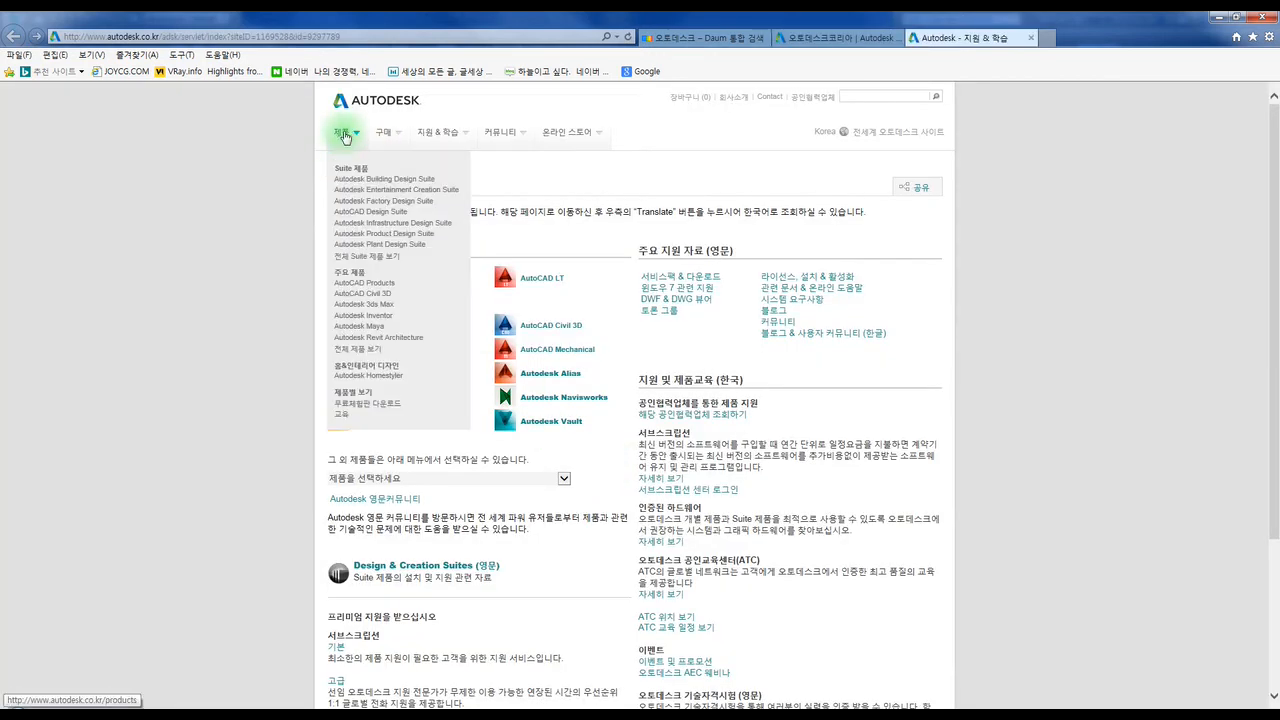
click(367, 308)
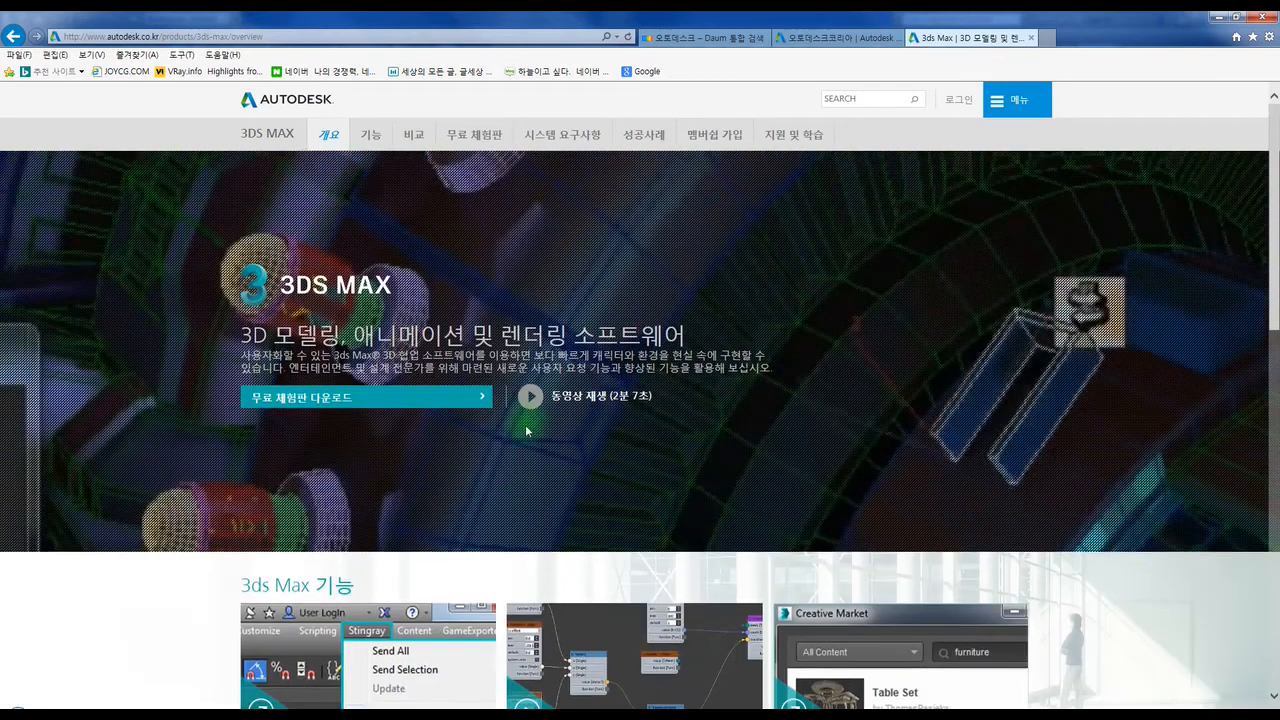
Play the 3ds Max overview video with the volume lowered and pause it after about 18 seconds.
click(530, 397)
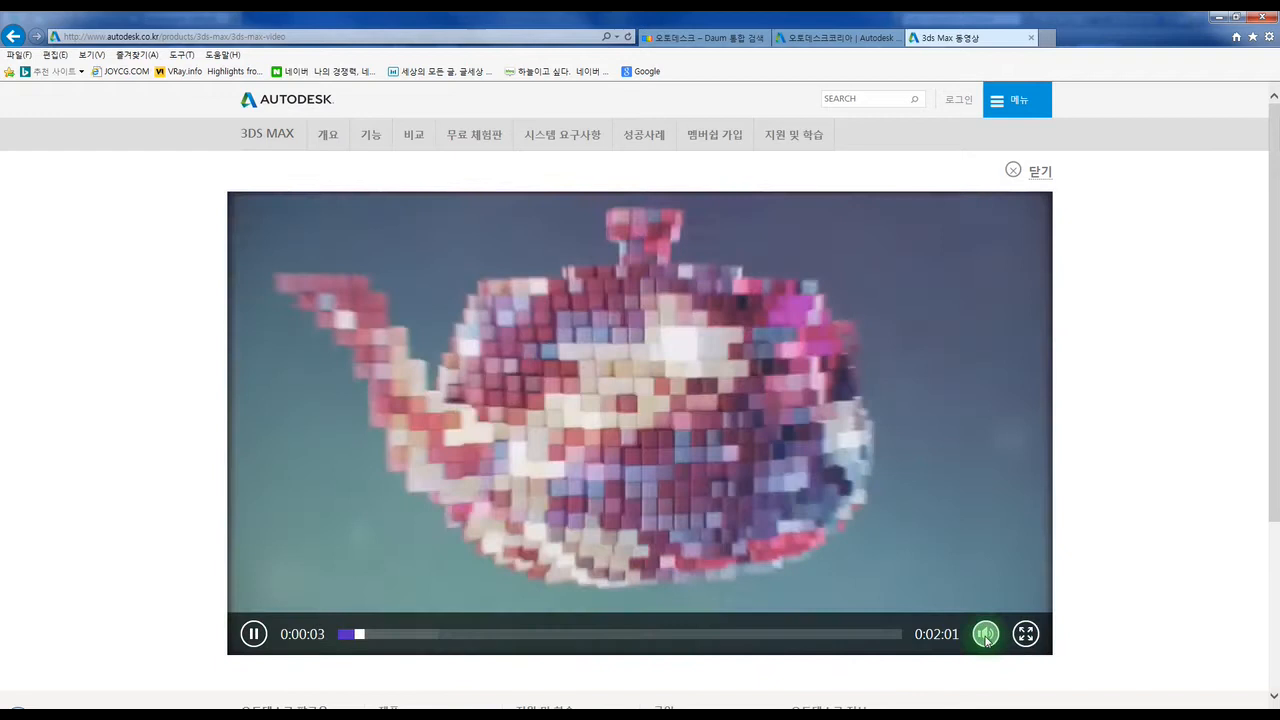
mouse_move(986, 634)
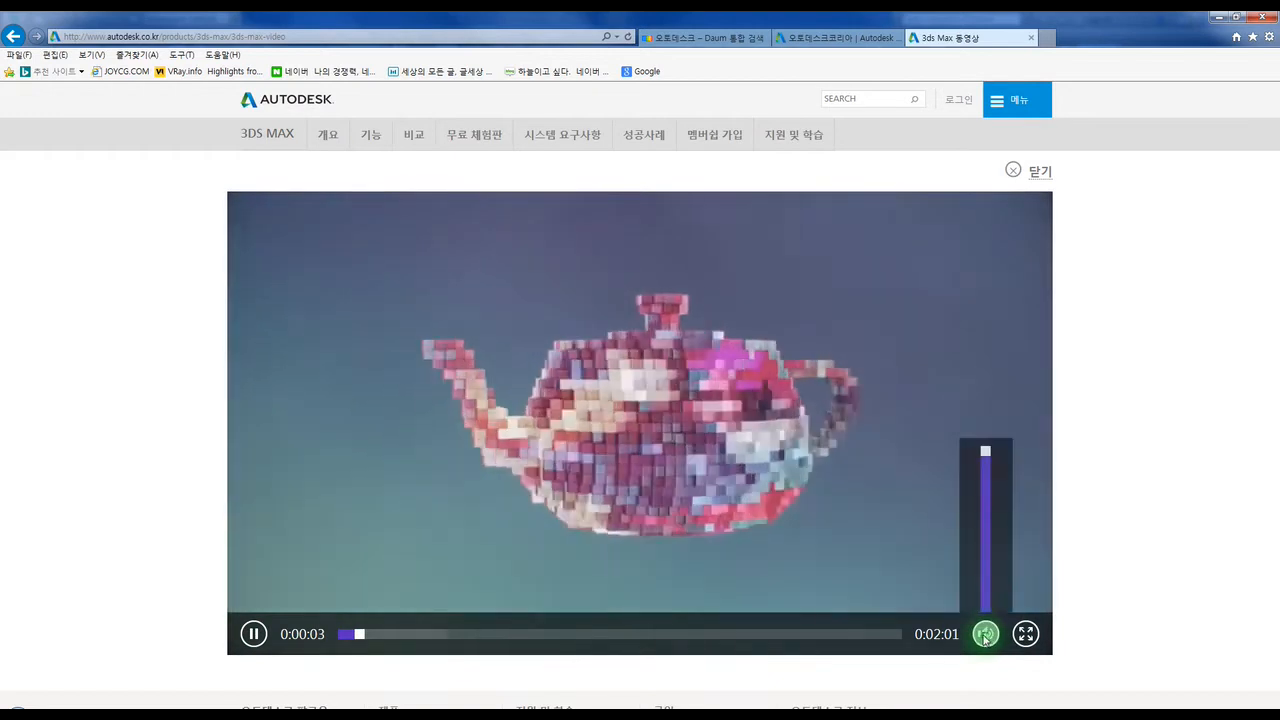
drag(986, 450, 986, 587)
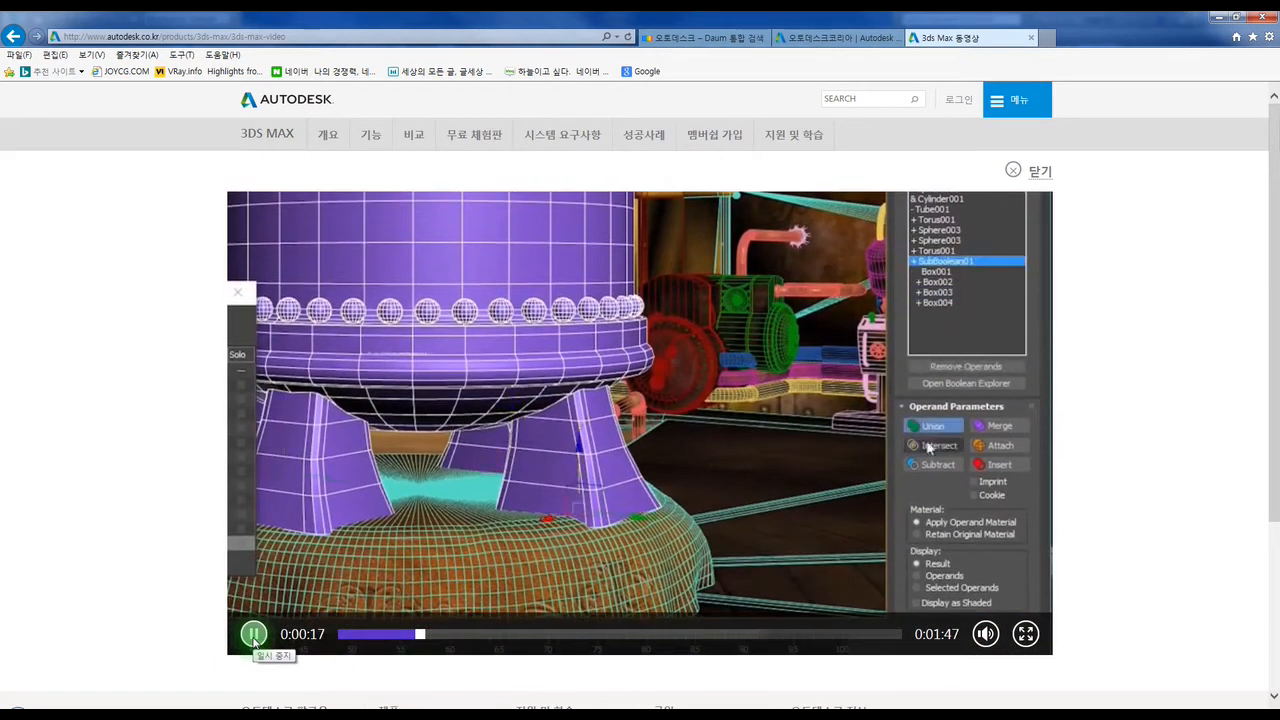
click(253, 636)
scroll(1030, 480, down, 3)
scroll(840, 420, up, 3)
scroll(855, 422, down, 3)
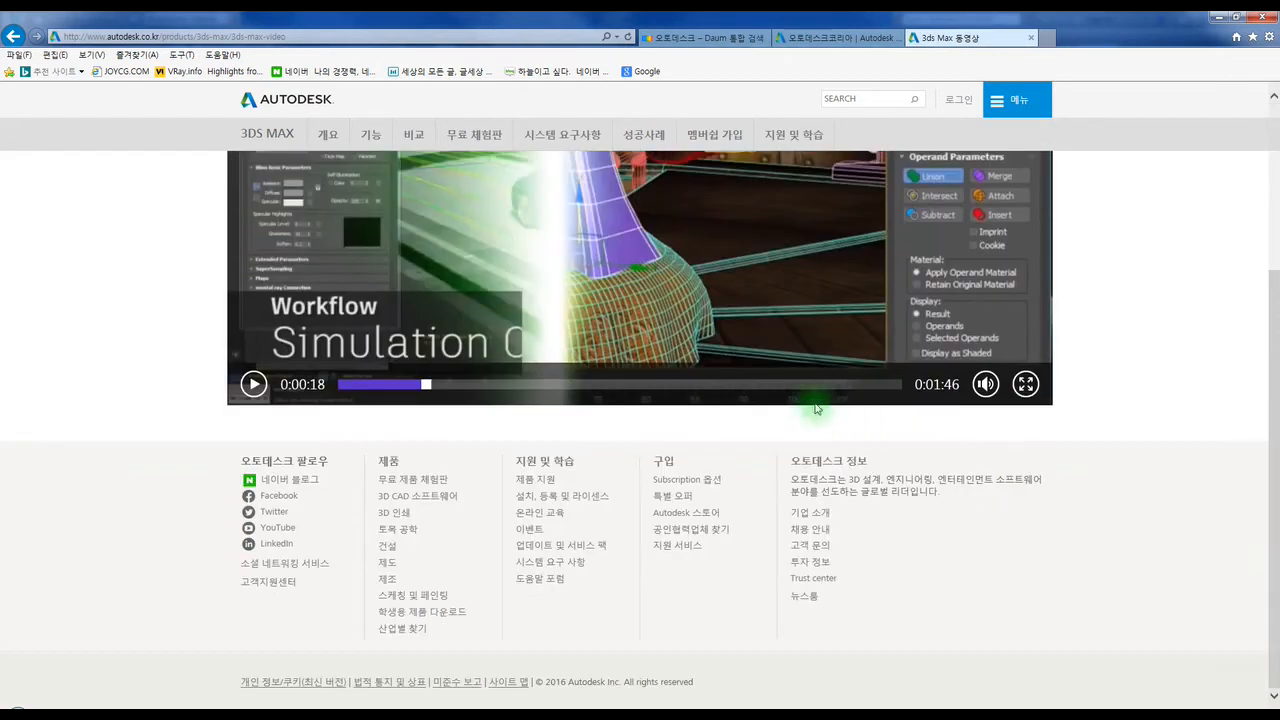
scroll(763, 406, up, 3)
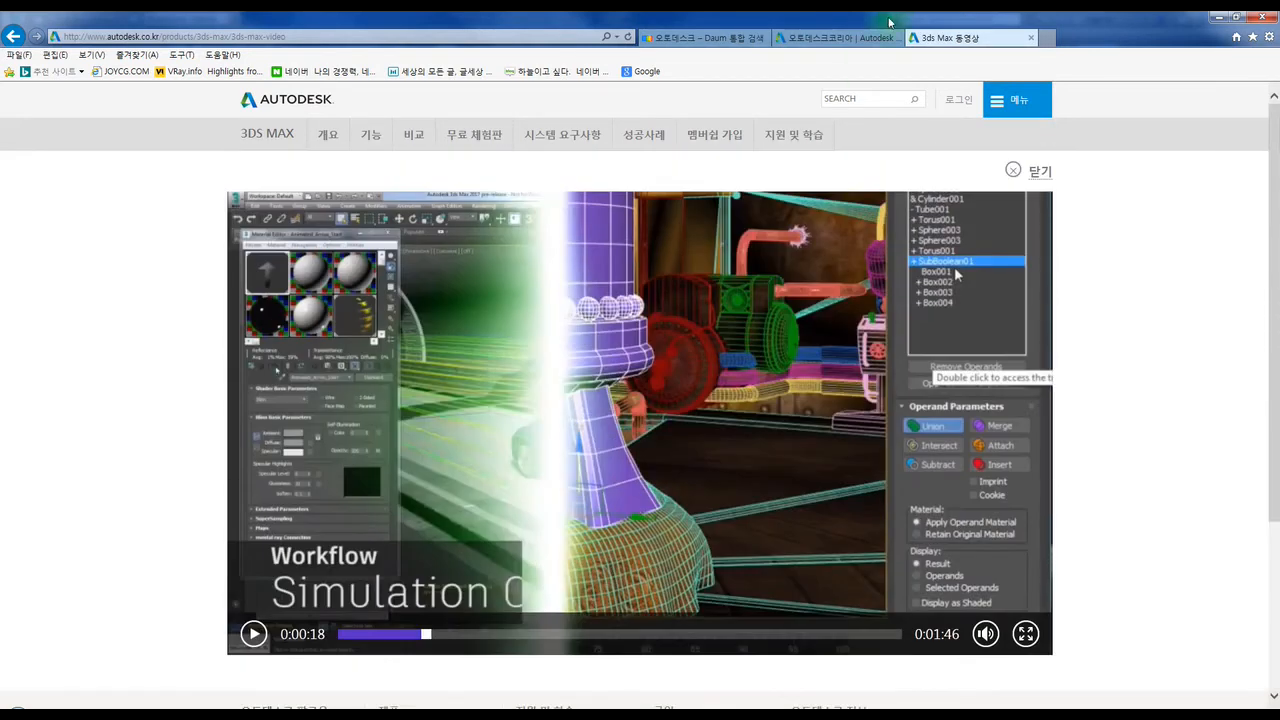
Return to the 3ds Max overview and open the student free software page by way of its free trial page.
click(826, 40)
click(951, 37)
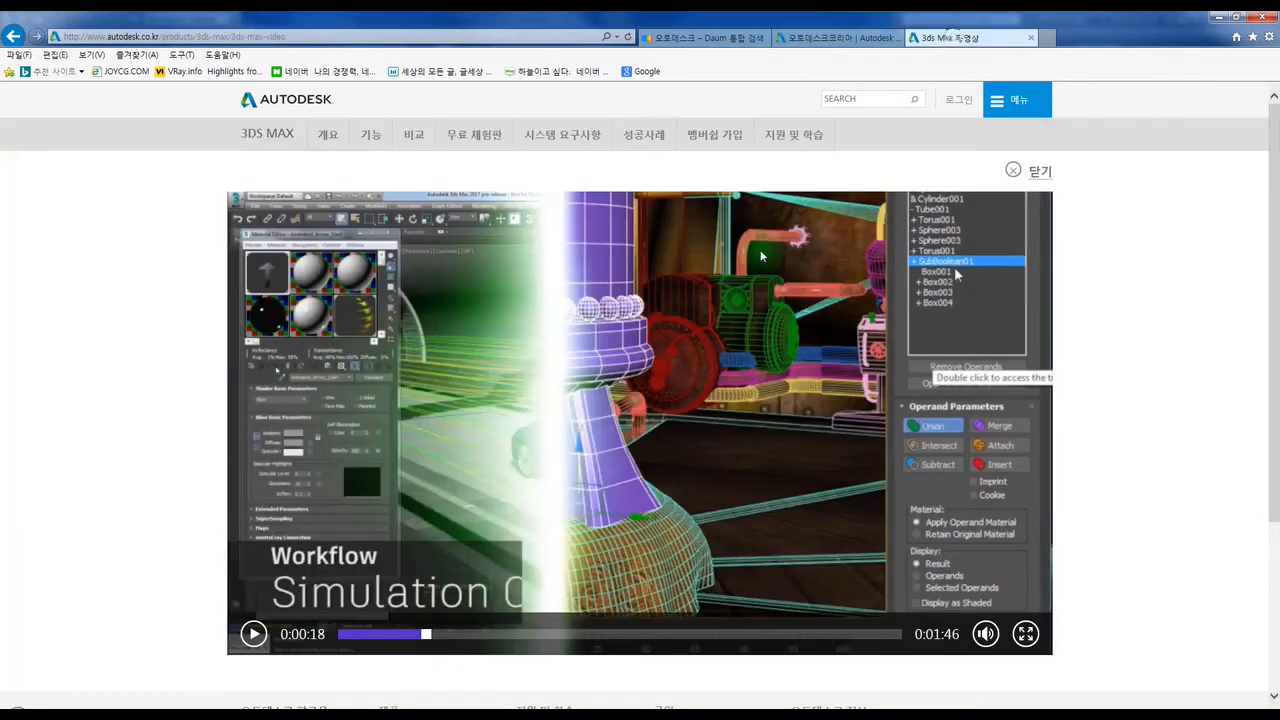
key(Escape)
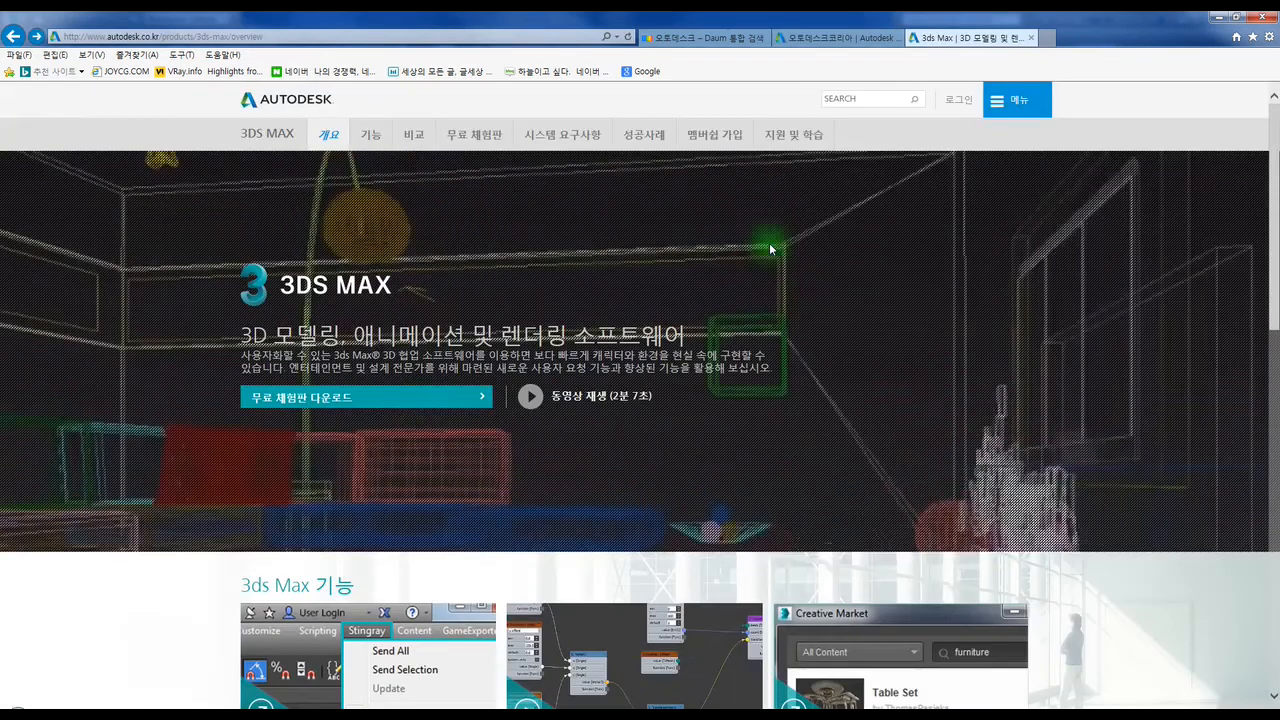
click(378, 405)
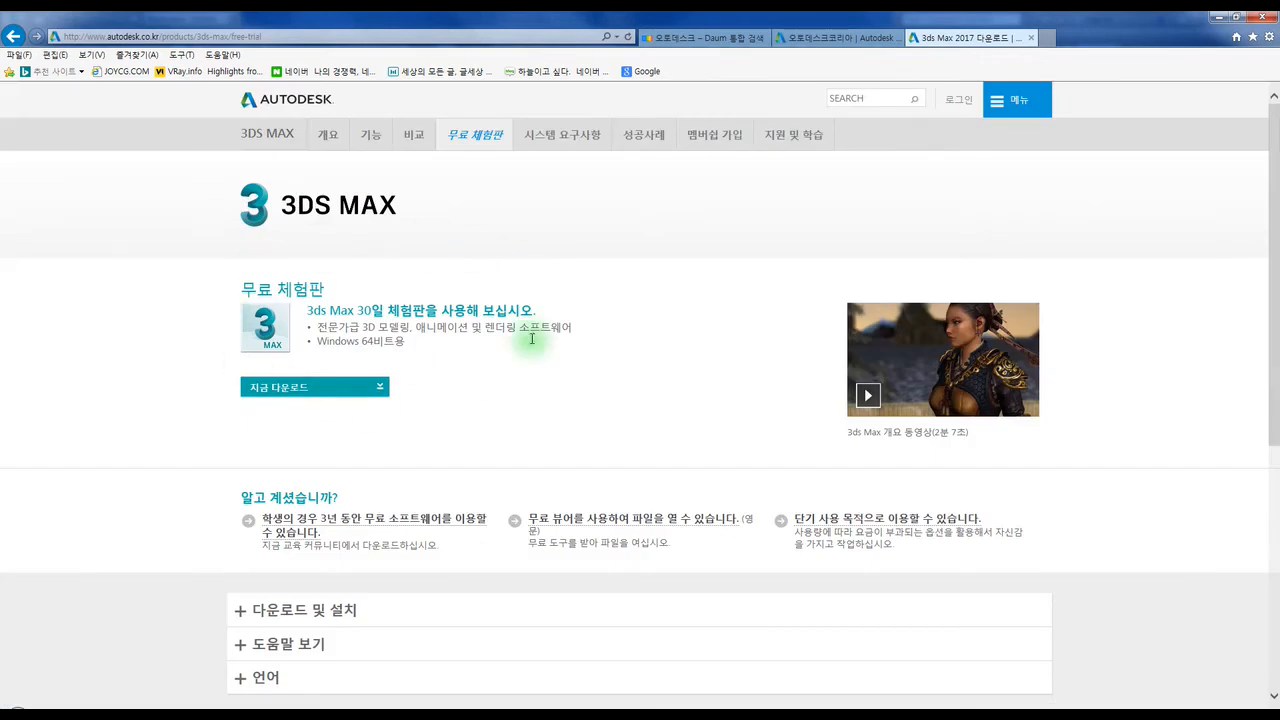
scroll(449, 460, down, 1)
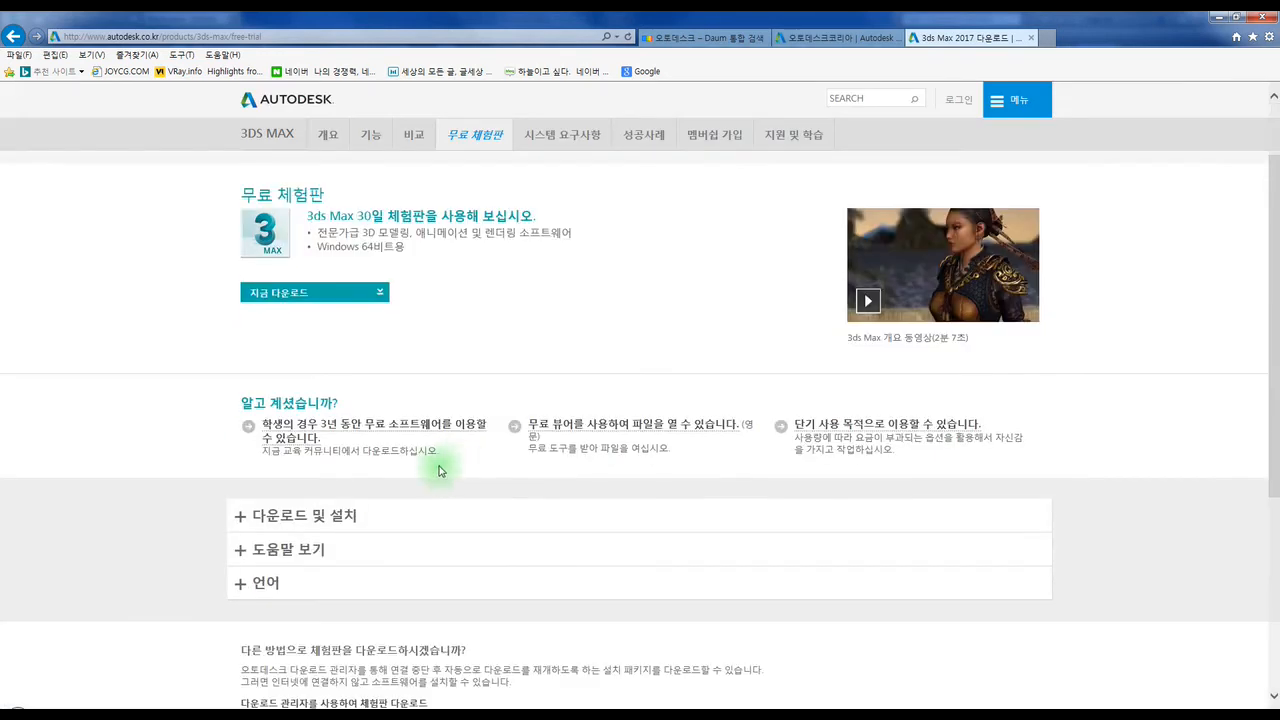
click(283, 430)
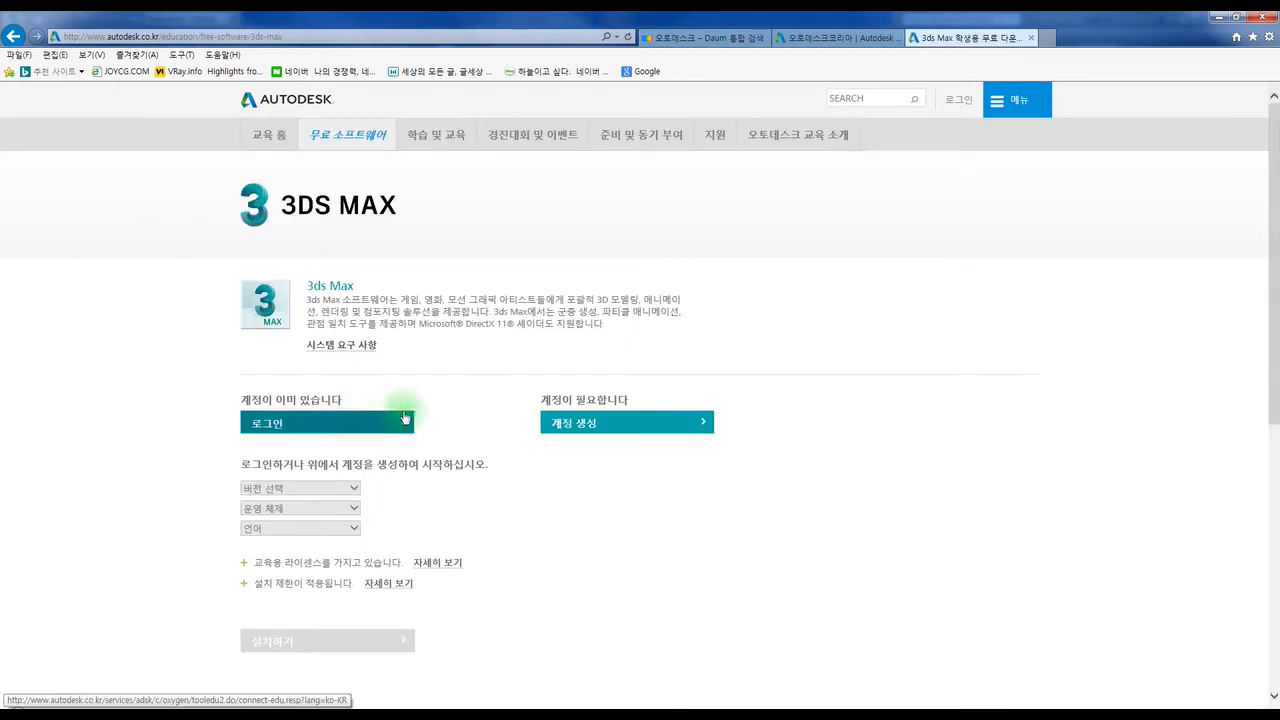
Expand the details on the educational license and the installation restrictions, and check the version selection on the student download page.
scroll(506, 416, down, 1)
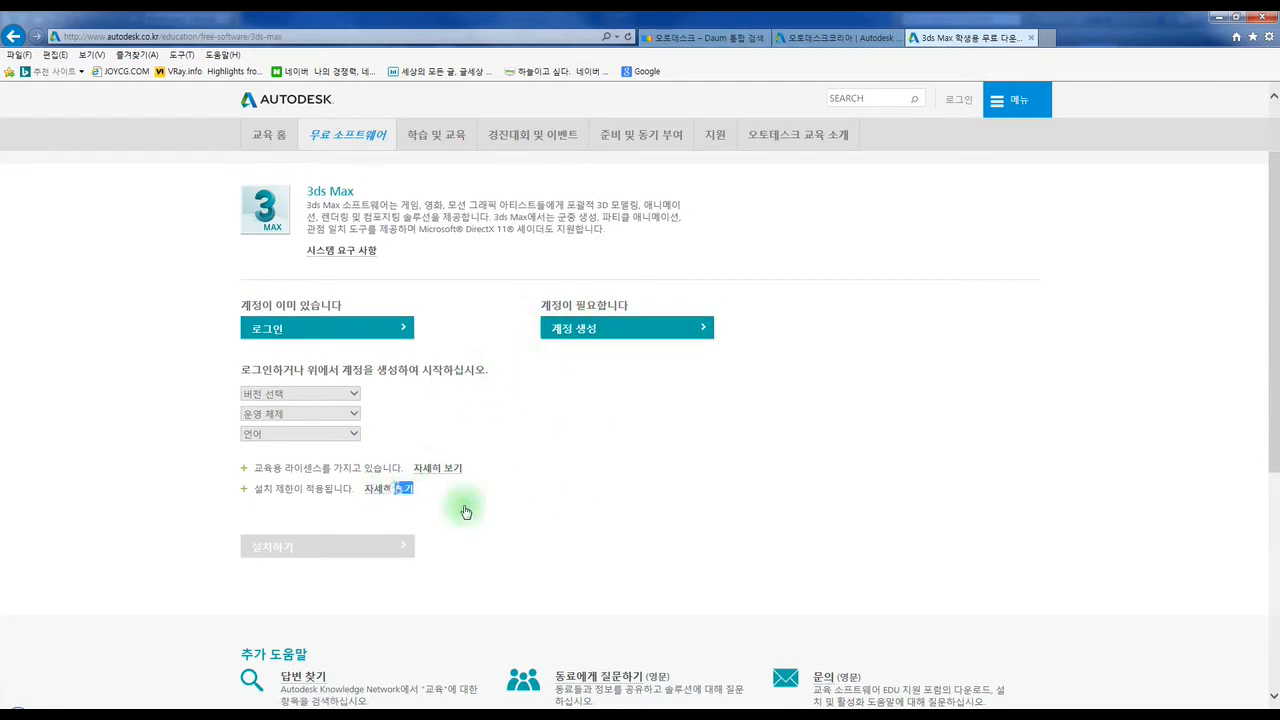
click(426, 467)
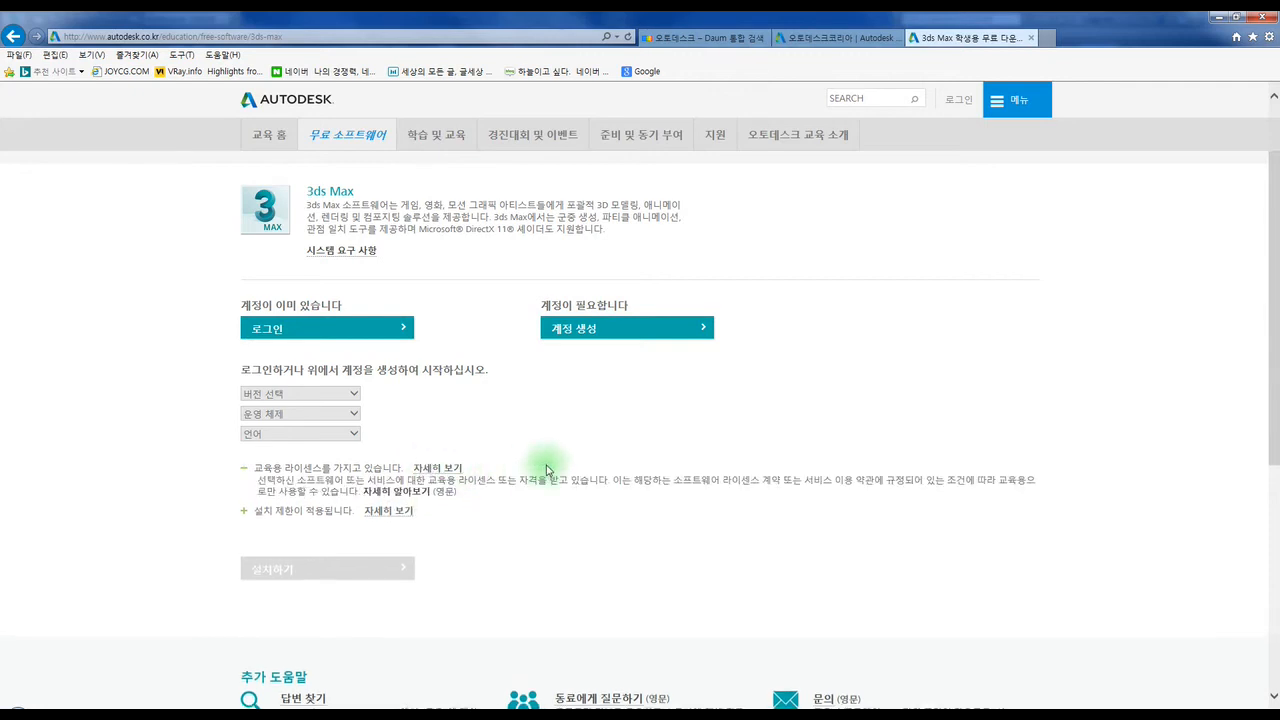
scroll(520, 462, down, 1)
click(390, 418)
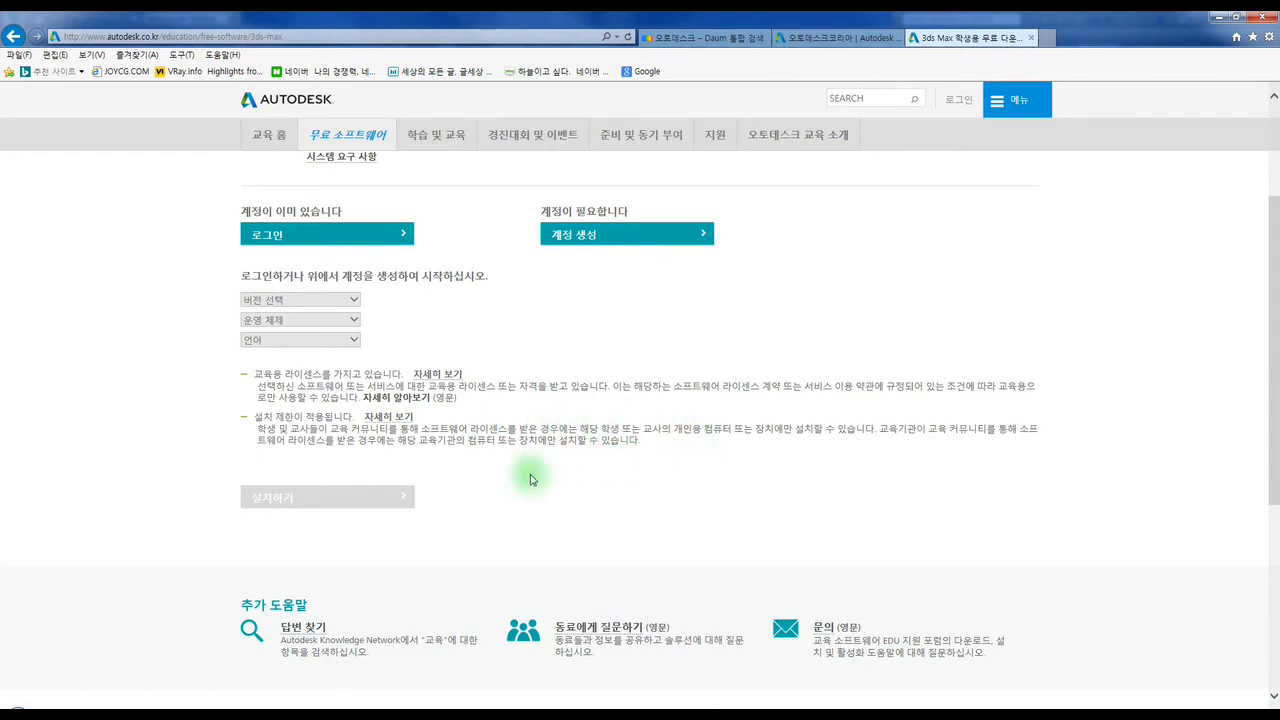
scroll(457, 466, up, 1)
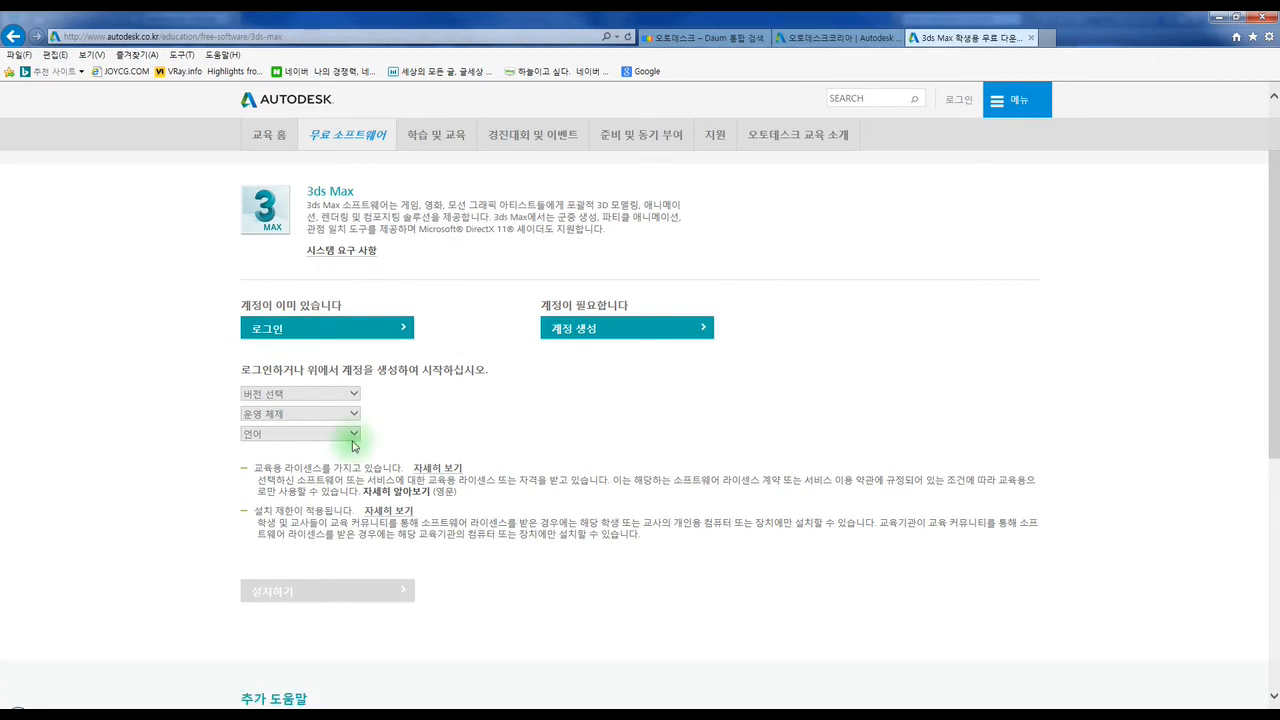
click(354, 393)
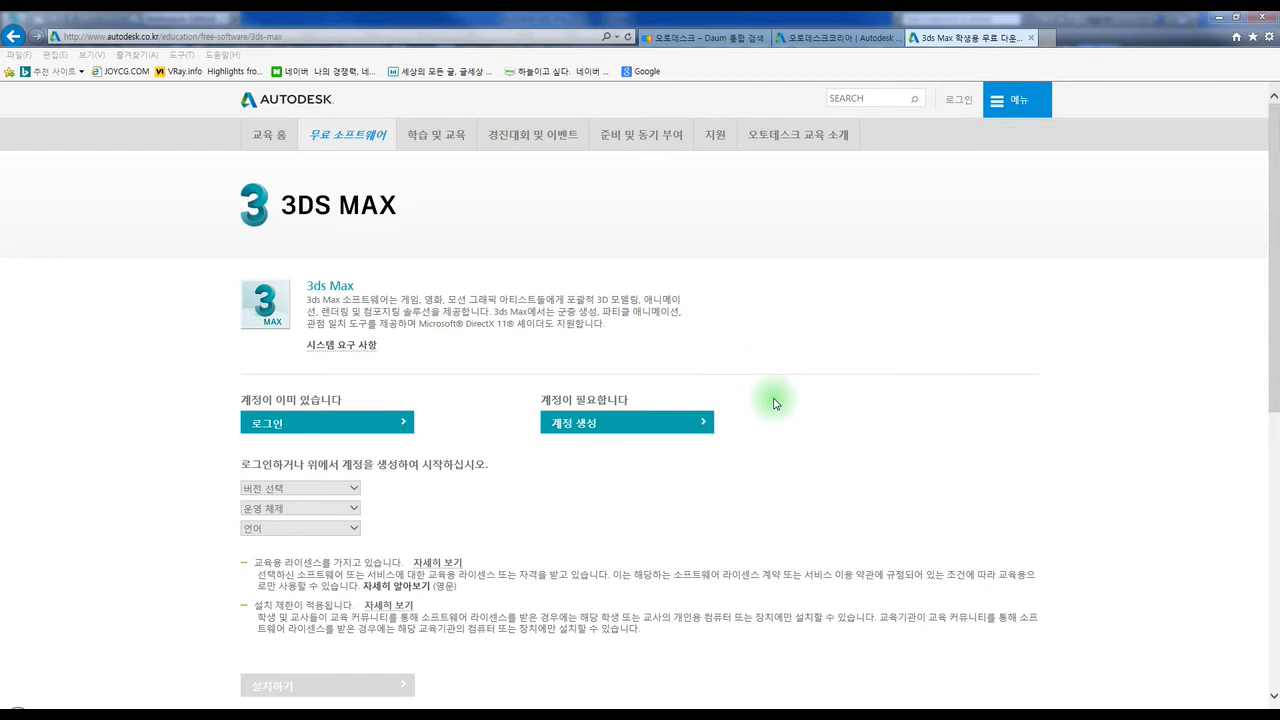
Leave the web browser and view the image of the initial 3ds Max experience choice.
click(826, 38)
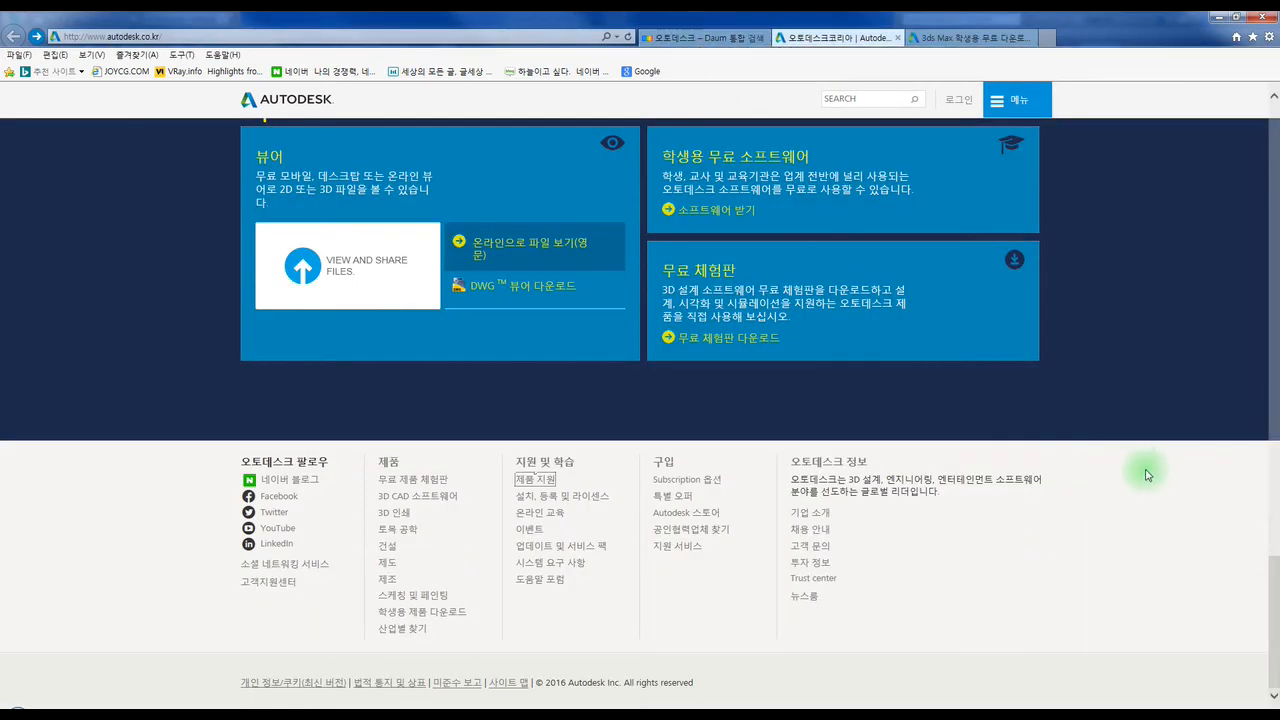
click(705, 38)
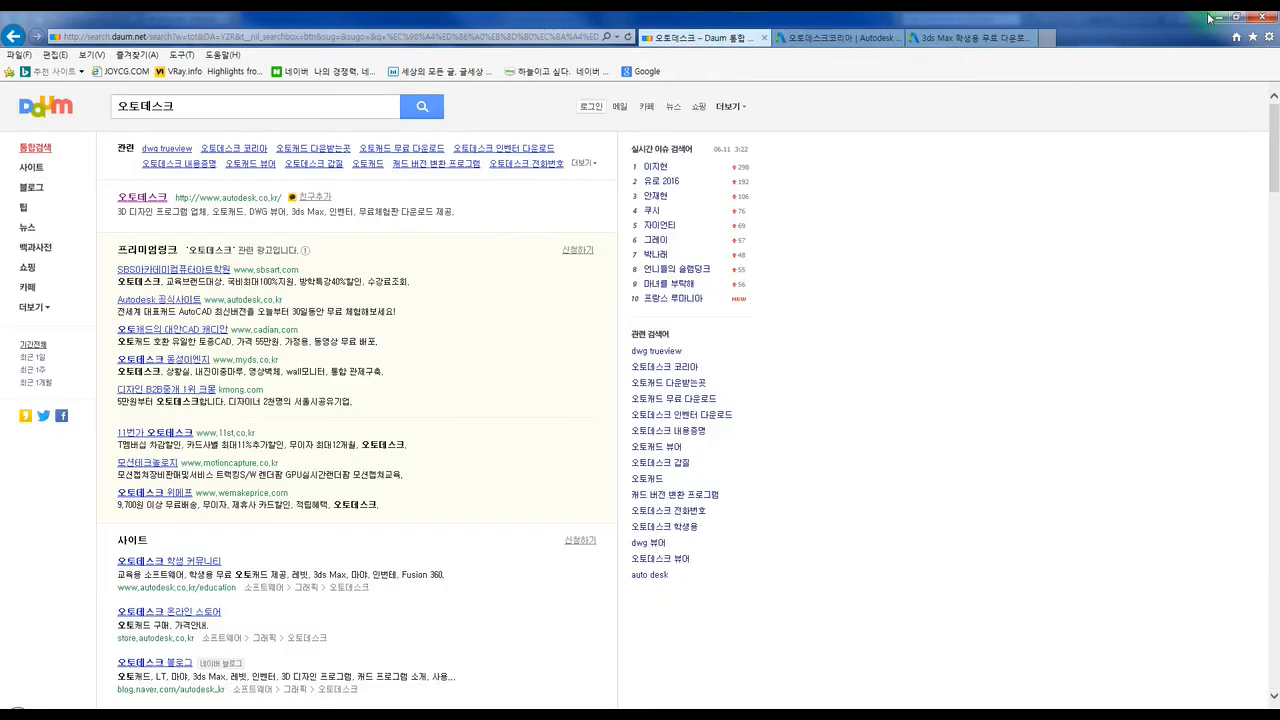
click(1216, 18)
click(600, 417)
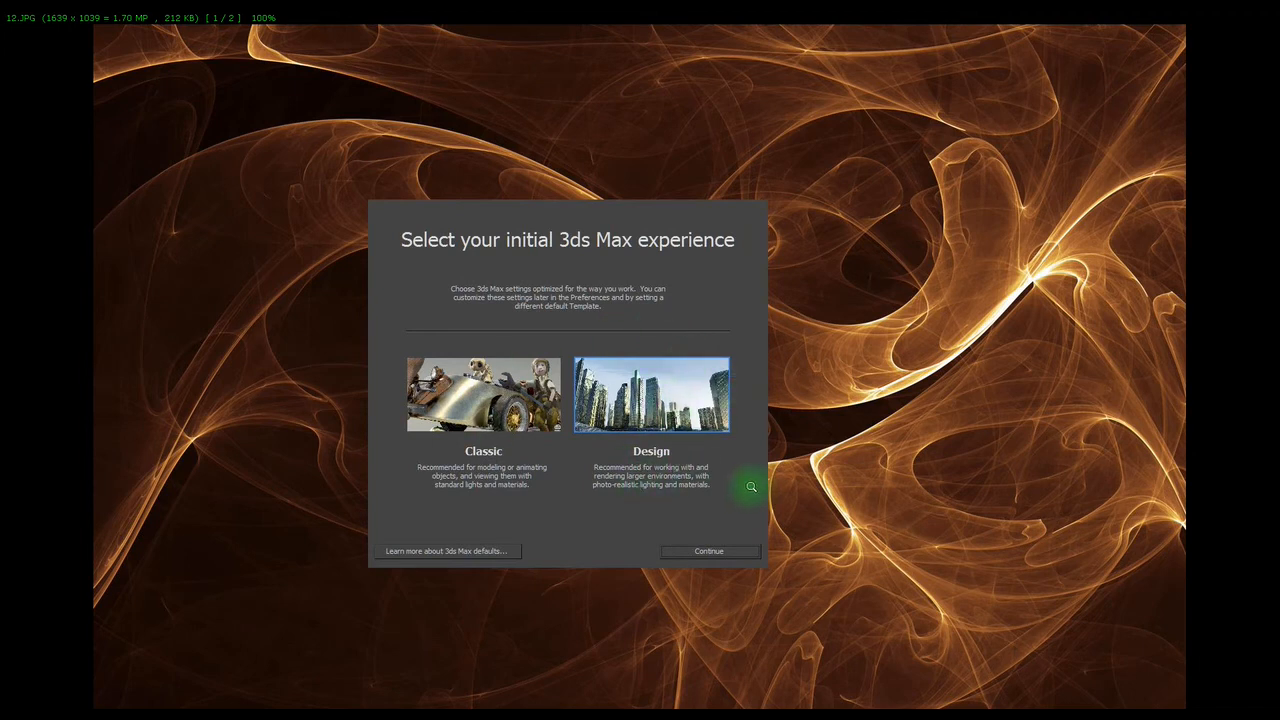
key(Escape)
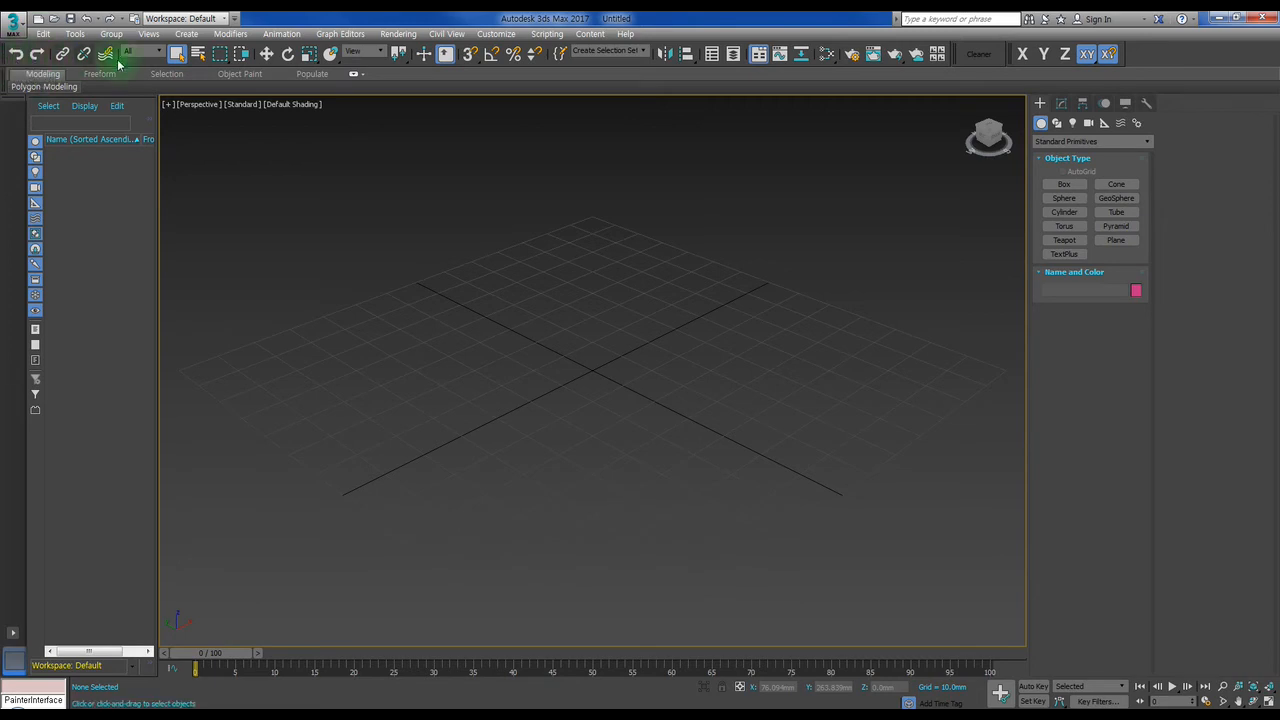
Look through the Modify, Hierarchy, Motion, Display and Utilities tools, return to Create, and browse the main command categories.
click(1061, 103)
click(1082, 103)
click(1104, 103)
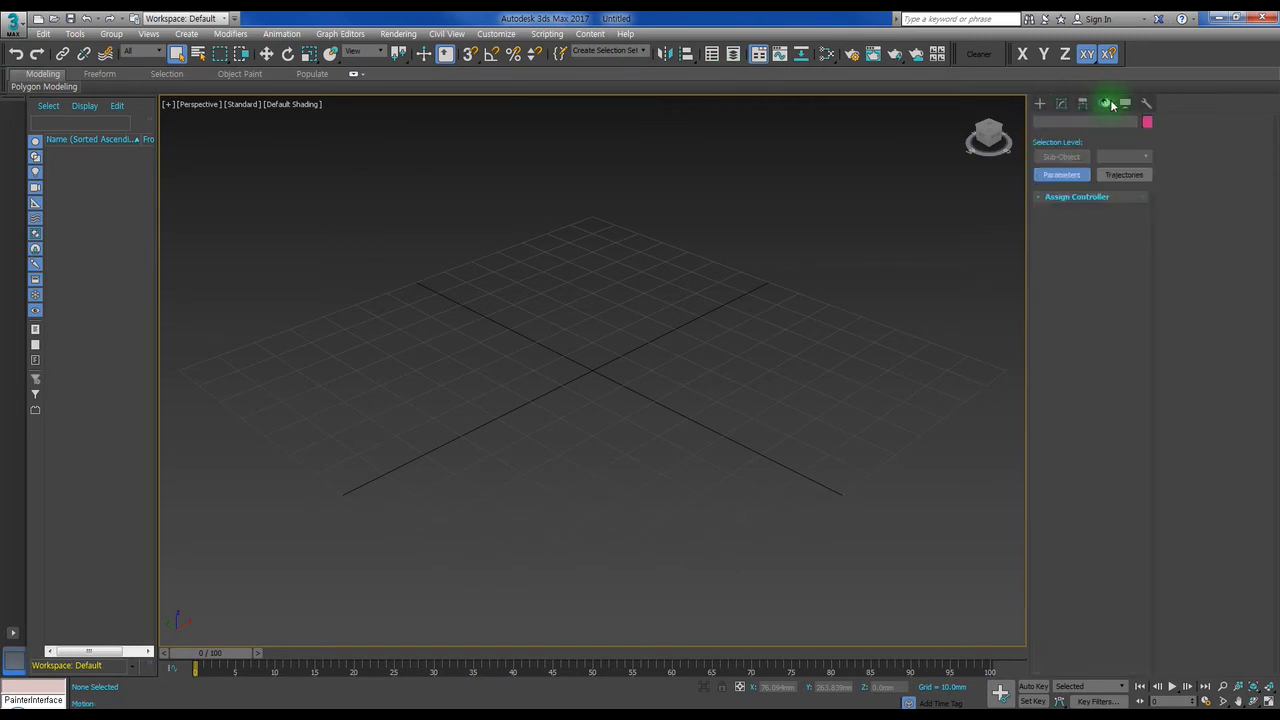
click(1125, 103)
click(1146, 103)
click(1039, 103)
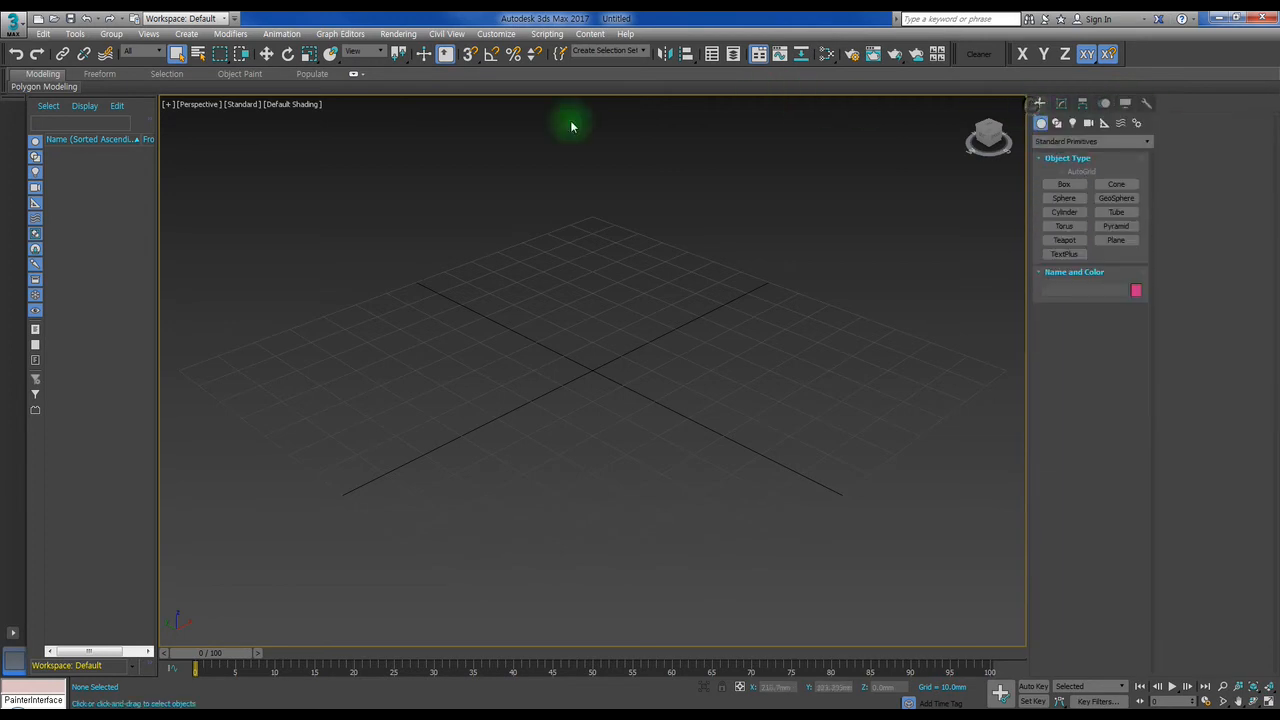
click(184, 33)
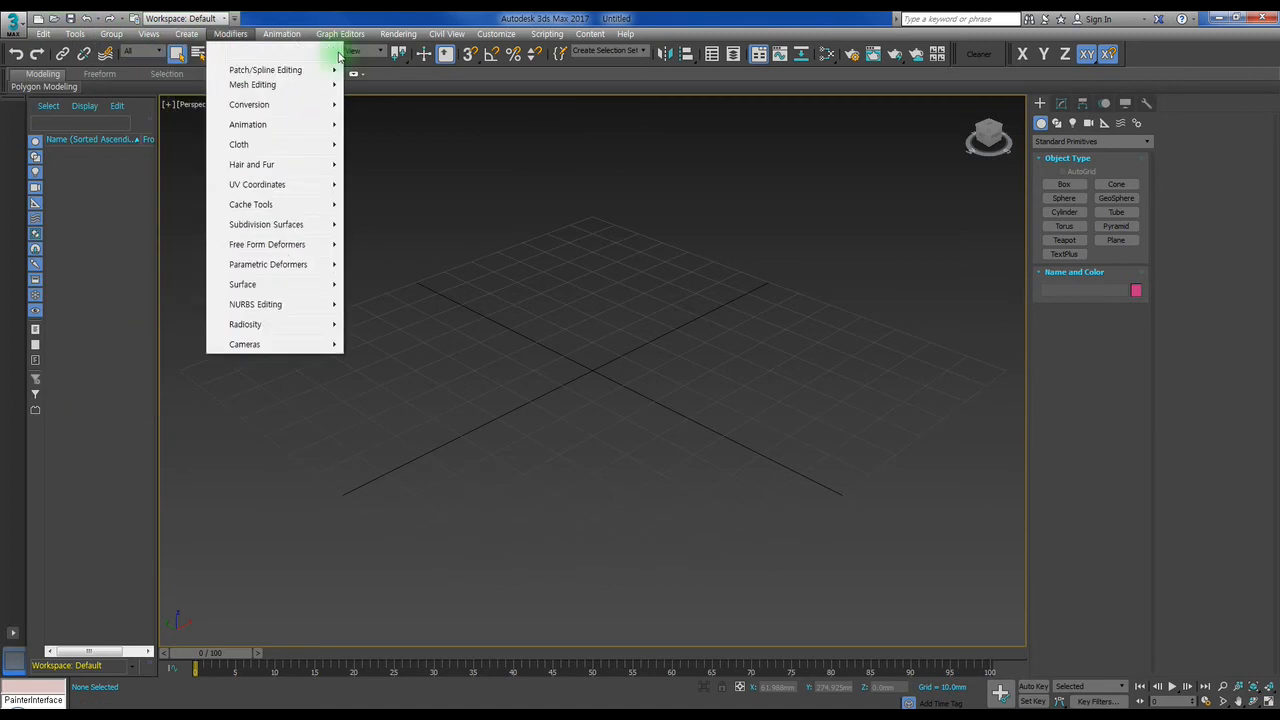
click(616, 30)
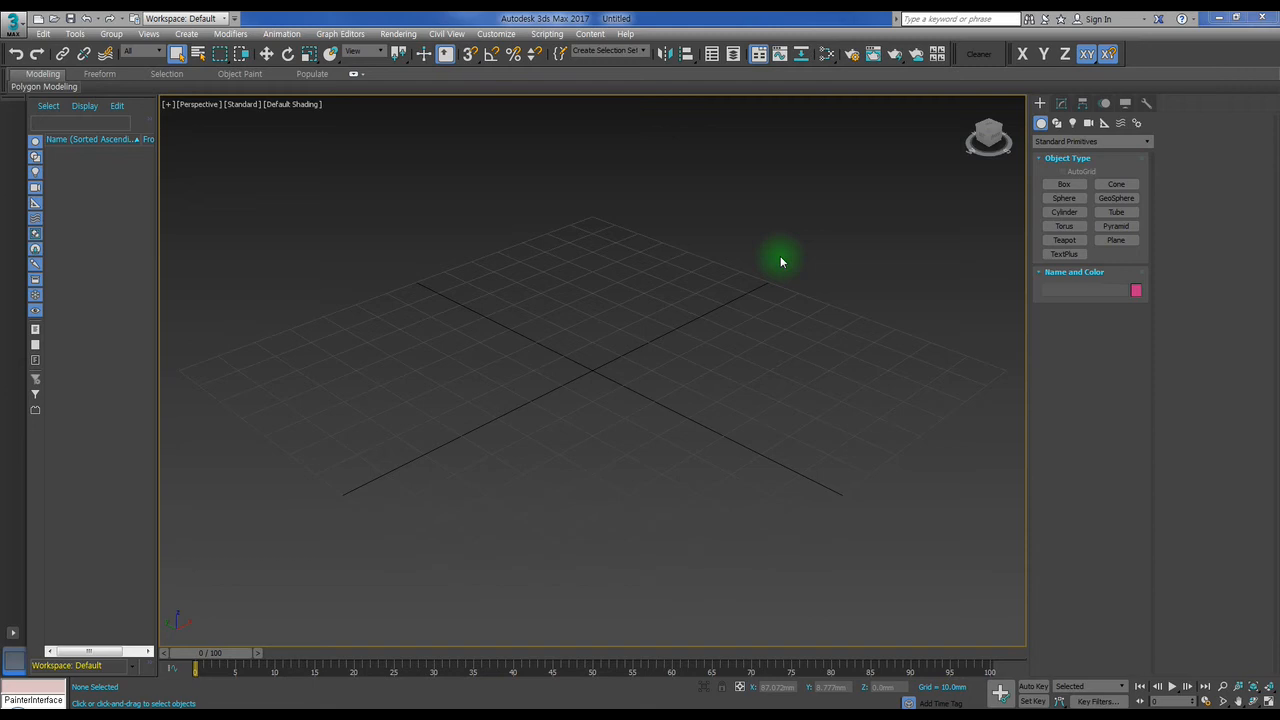
Toggle the grid of the Perspective view off and on several times.
key(g)
key(g)
key(g)
key(g)
key(g)
key(g)
key(g)
key(g)
key(g)
key(g)
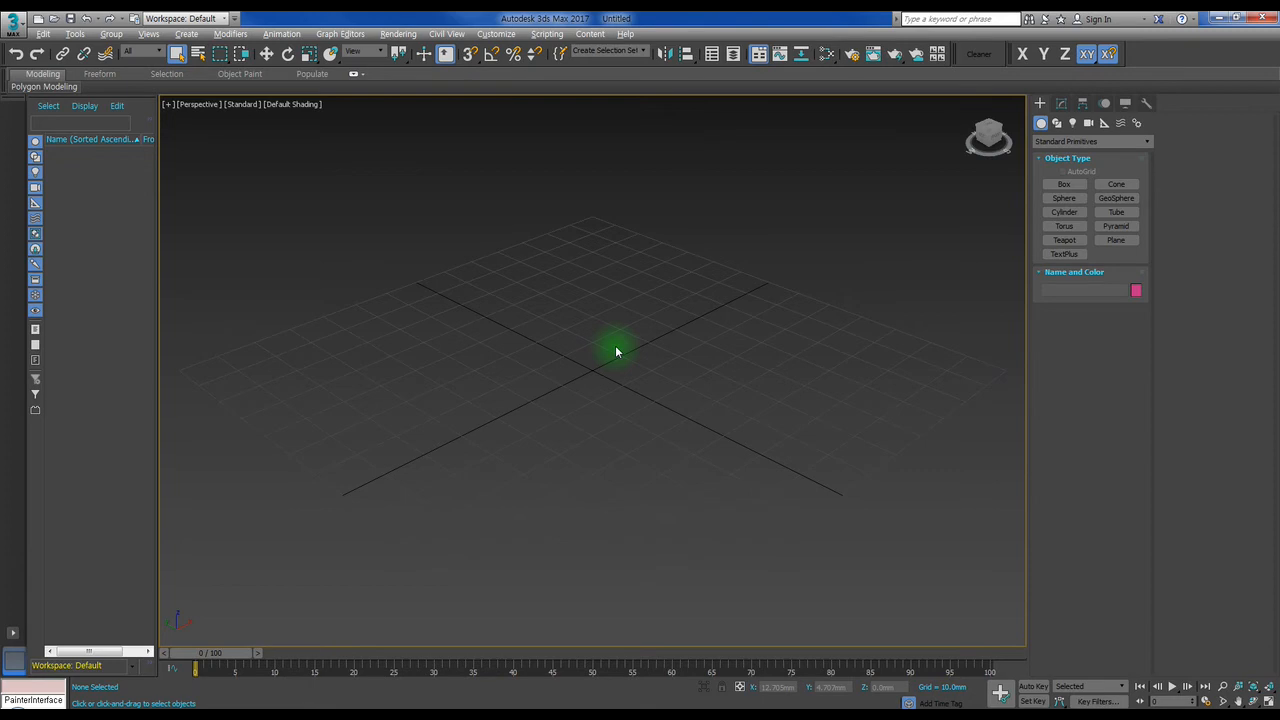
Show the four-viewport layout and activate the Top, Front, Left and Perspective viewports in turn.
key(alt+w)
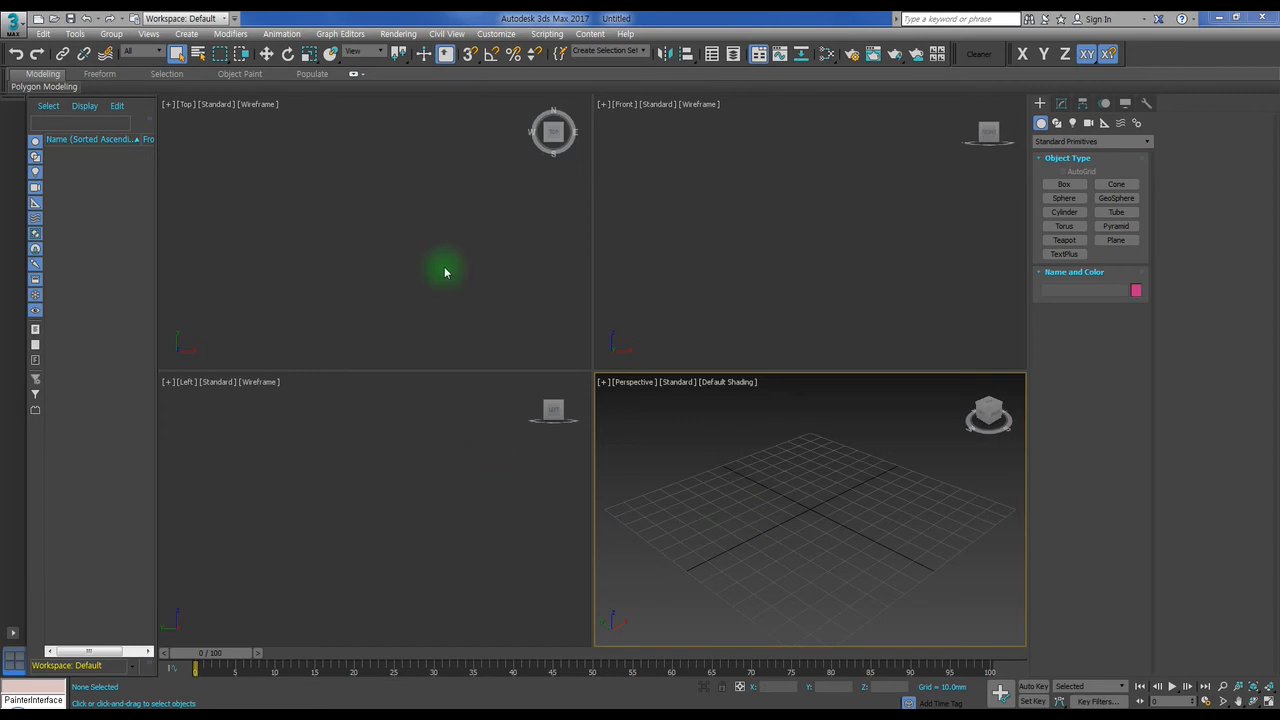
click(231, 140)
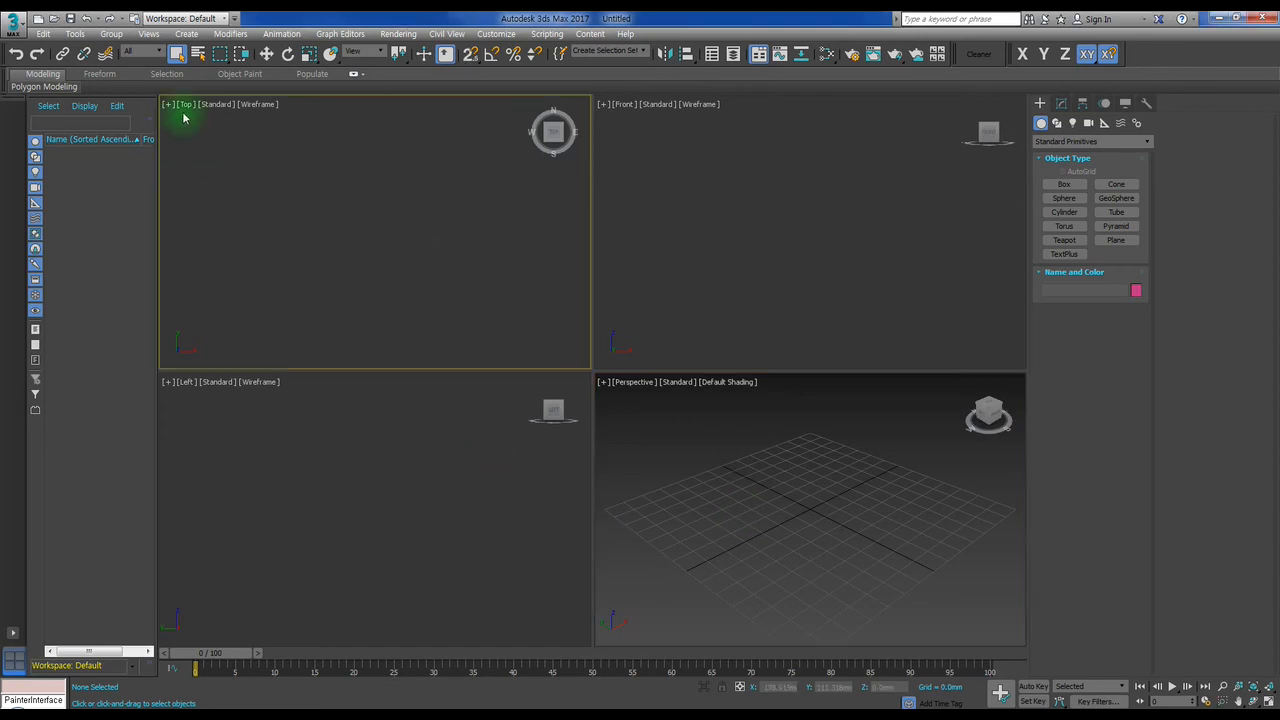
click(733, 142)
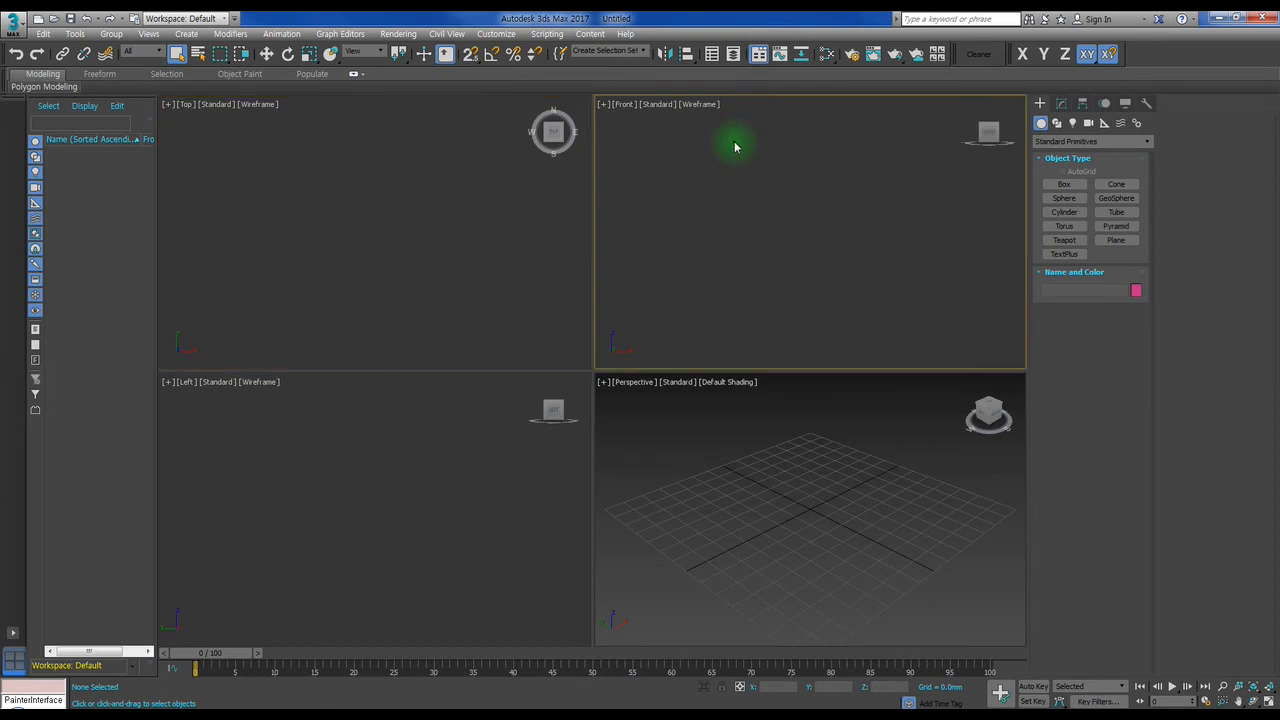
click(316, 476)
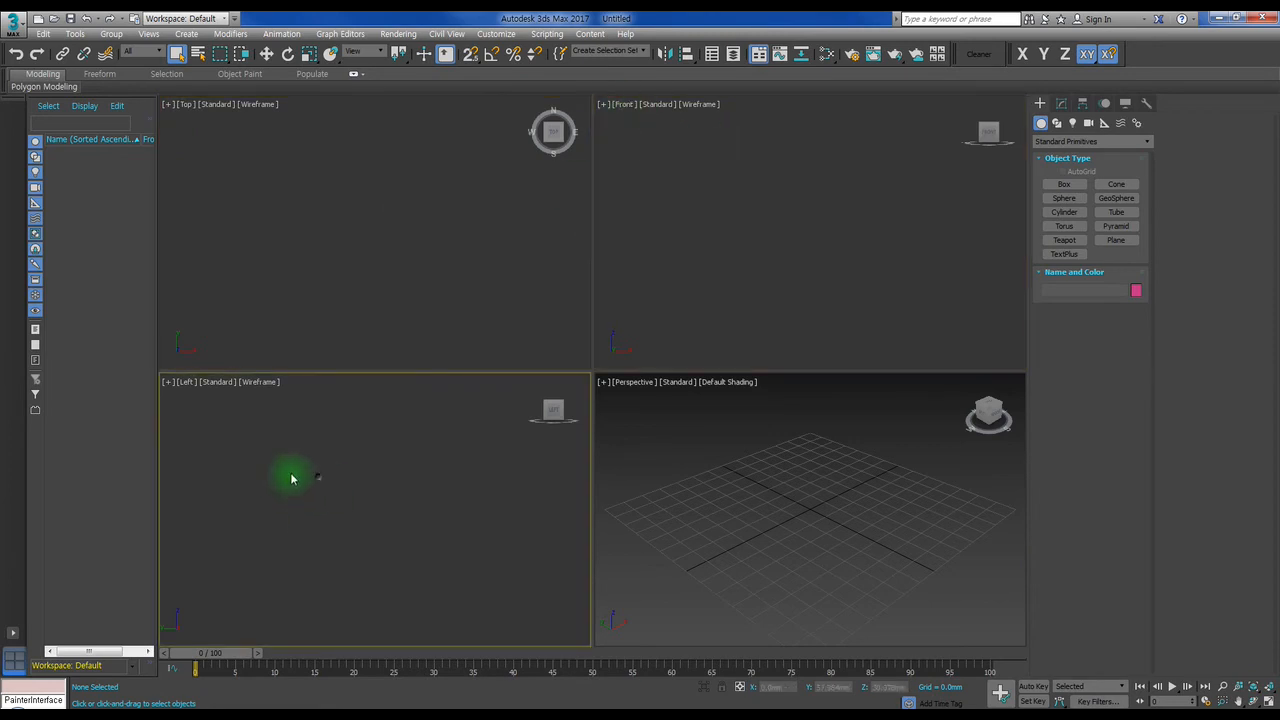
click(935, 451)
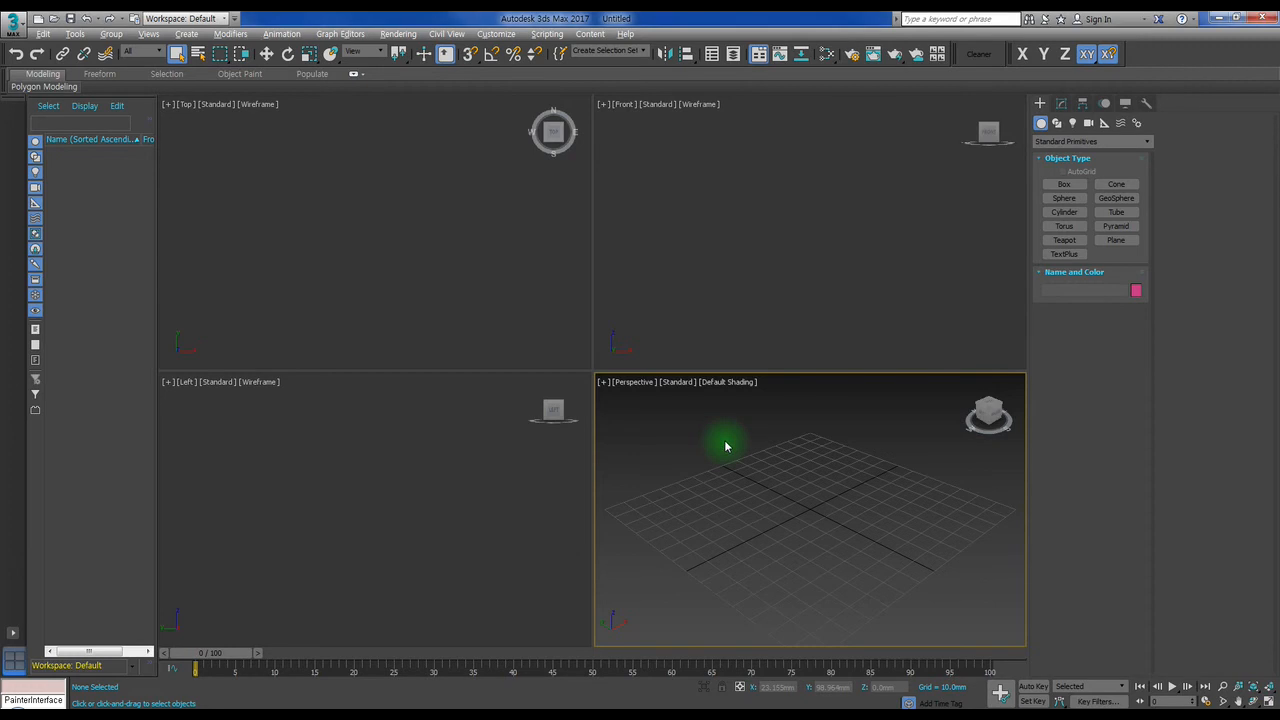
Maximize the Perspective and Front viewports in turn, going back to the four-viewport layout each time.
key(alt+w)
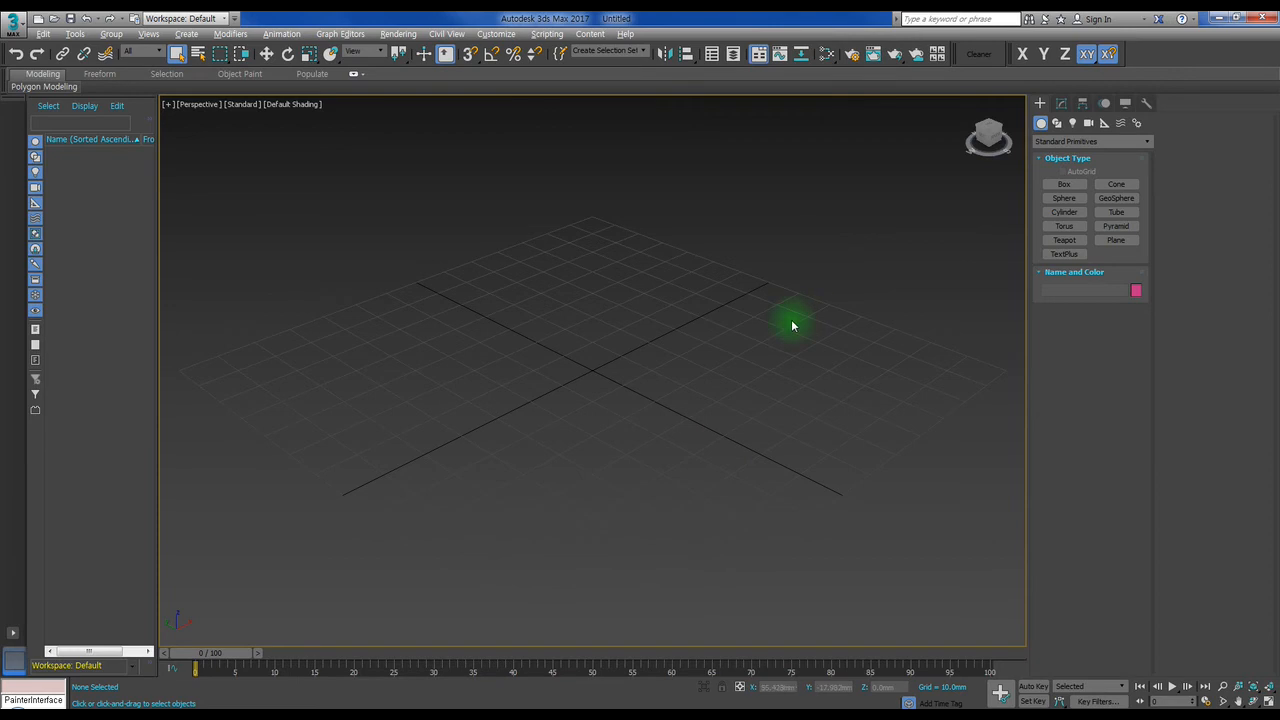
key(alt+w)
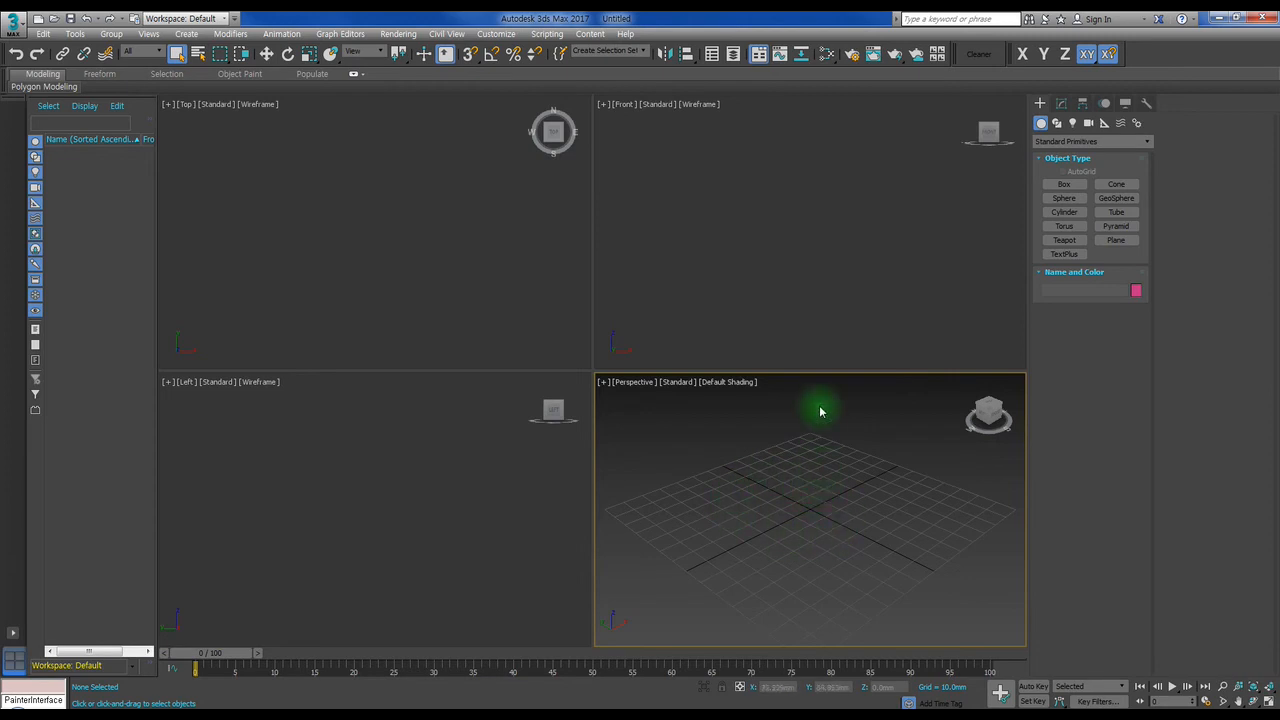
click(808, 245)
key(alt+w)
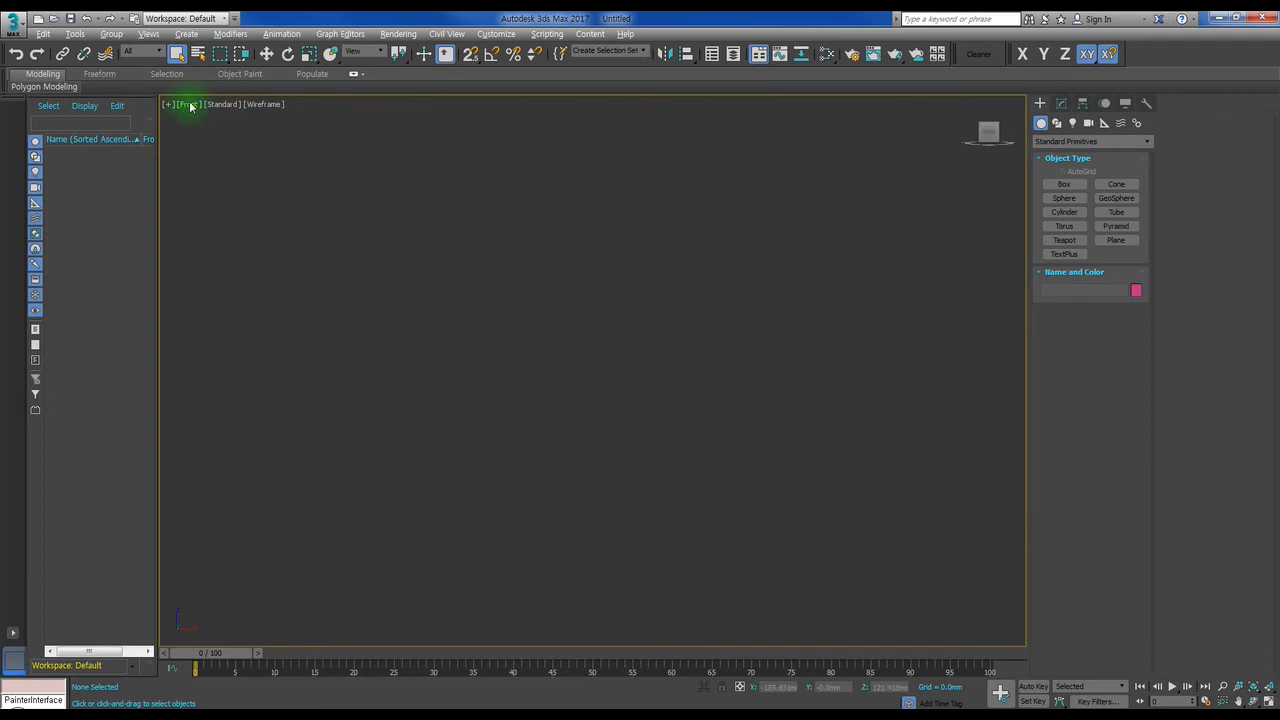
key(alt+w)
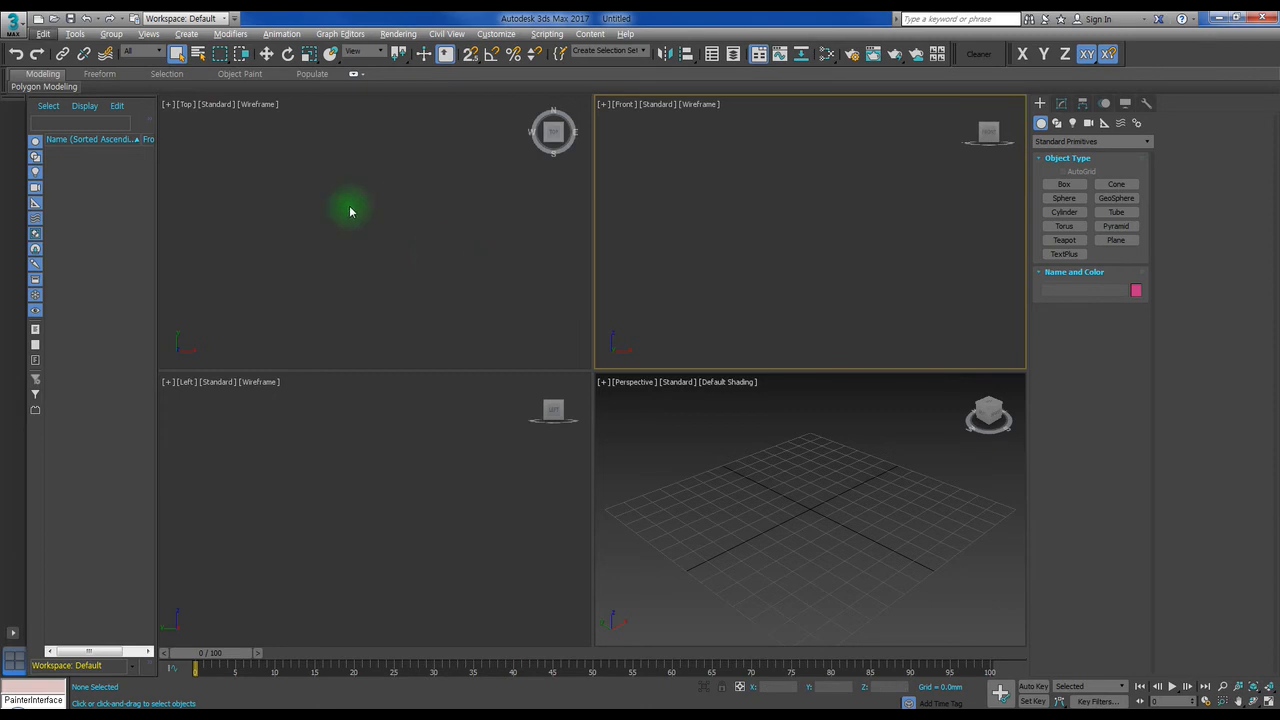
key(alt+w)
key(alt+w)
Maximize the Left and Top viewports in turn, restoring the four-viewport layout after each one.
click(417, 514)
key(alt+w)
key(alt+w)
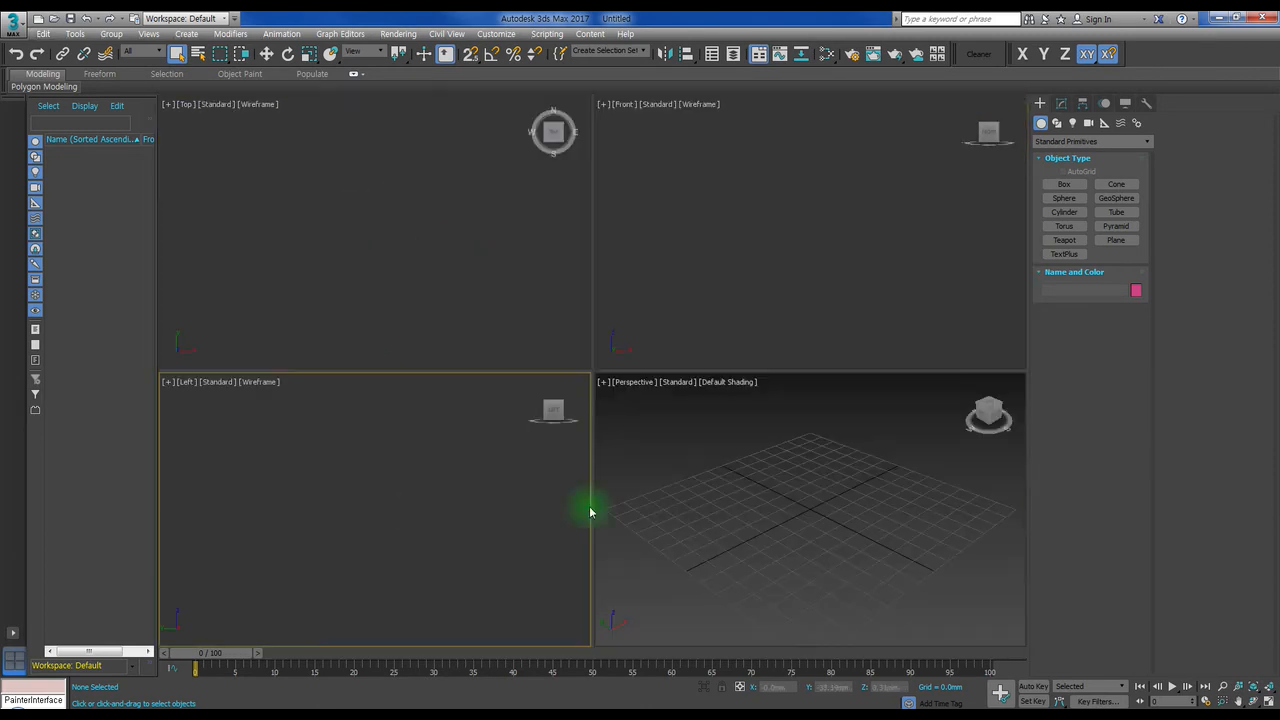
click(671, 268)
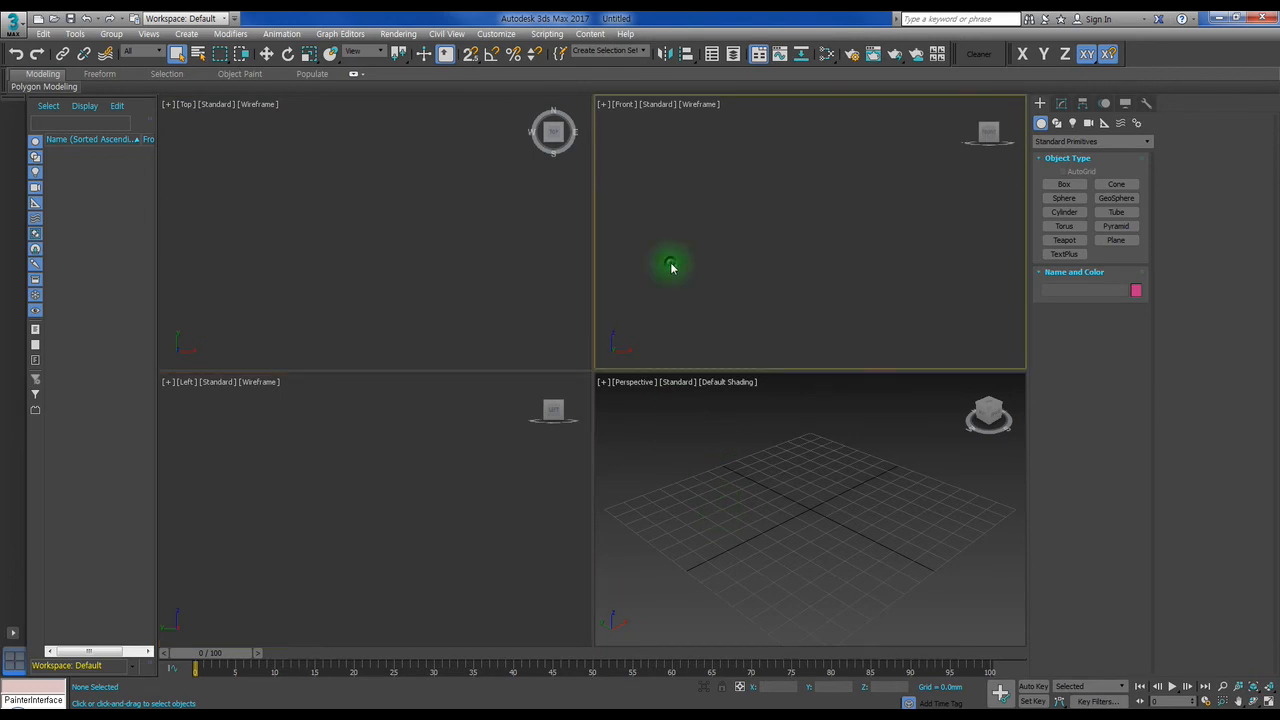
click(538, 247)
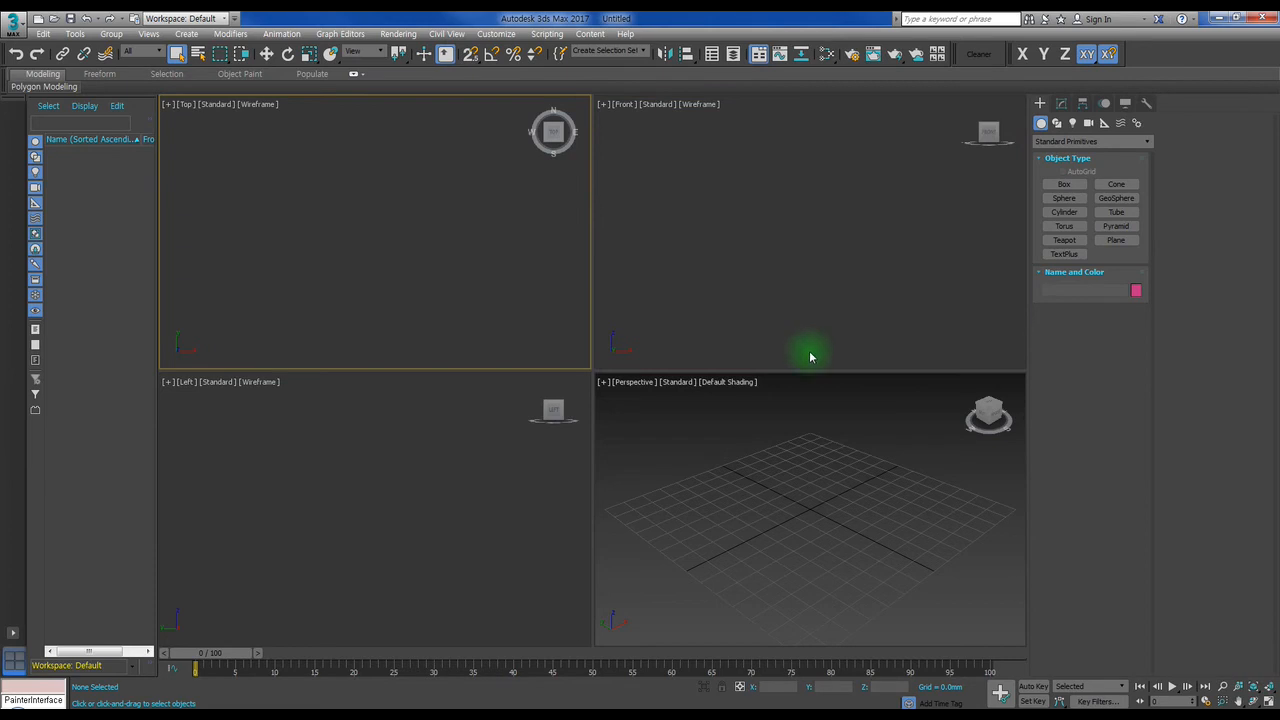
key(alt+w)
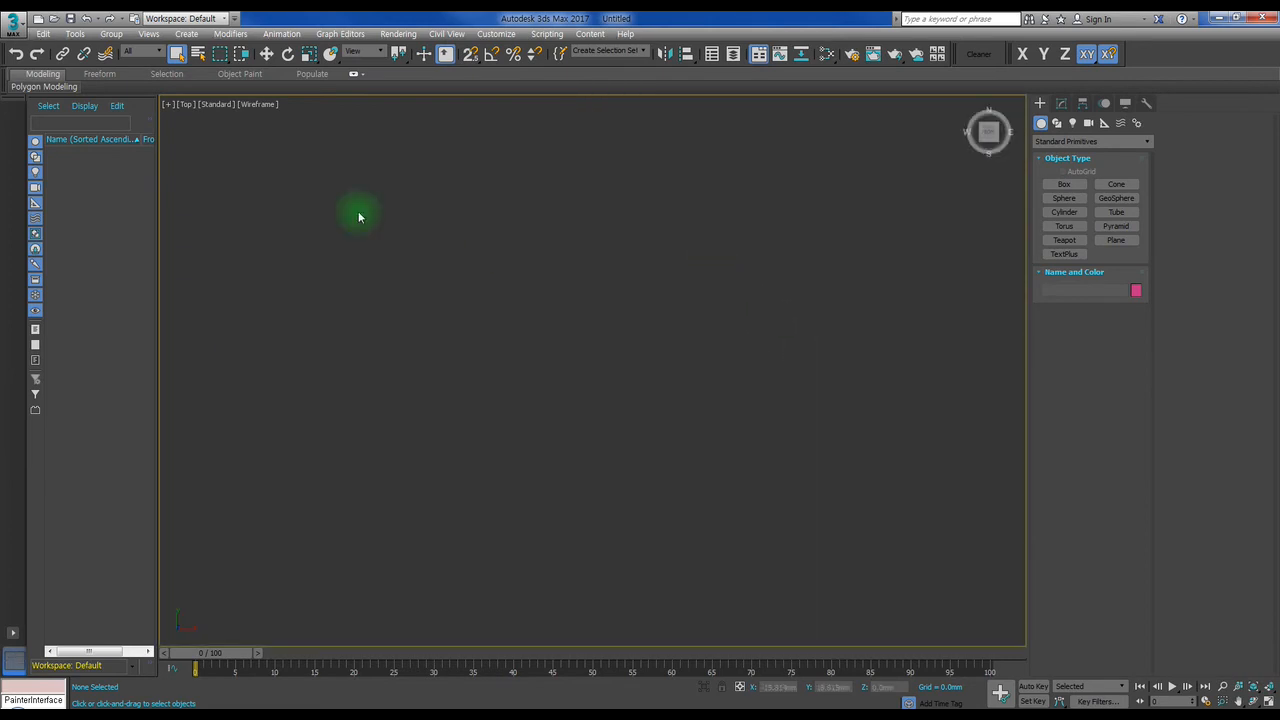
key(alt+w)
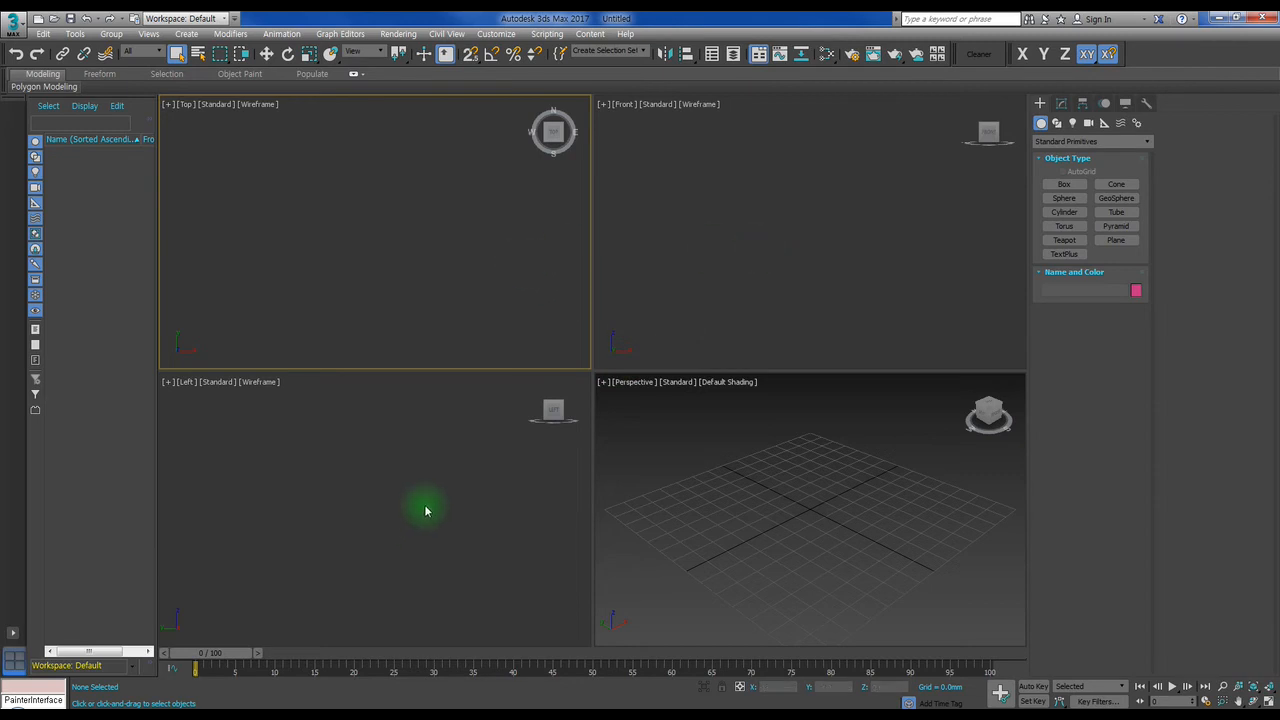
Create a box about 54 × 52 × 37.5 mm in the Perspective view, then delete it with that view maximized.
click(1068, 186)
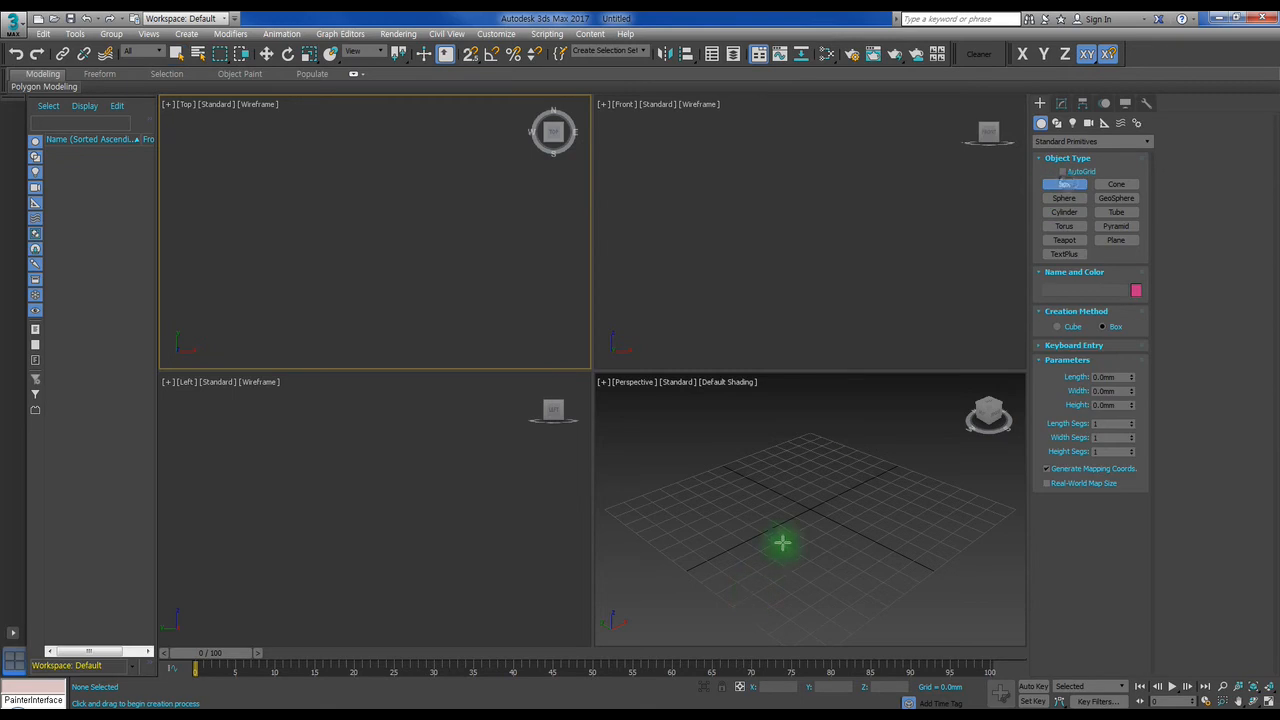
drag(737, 517, 896, 518)
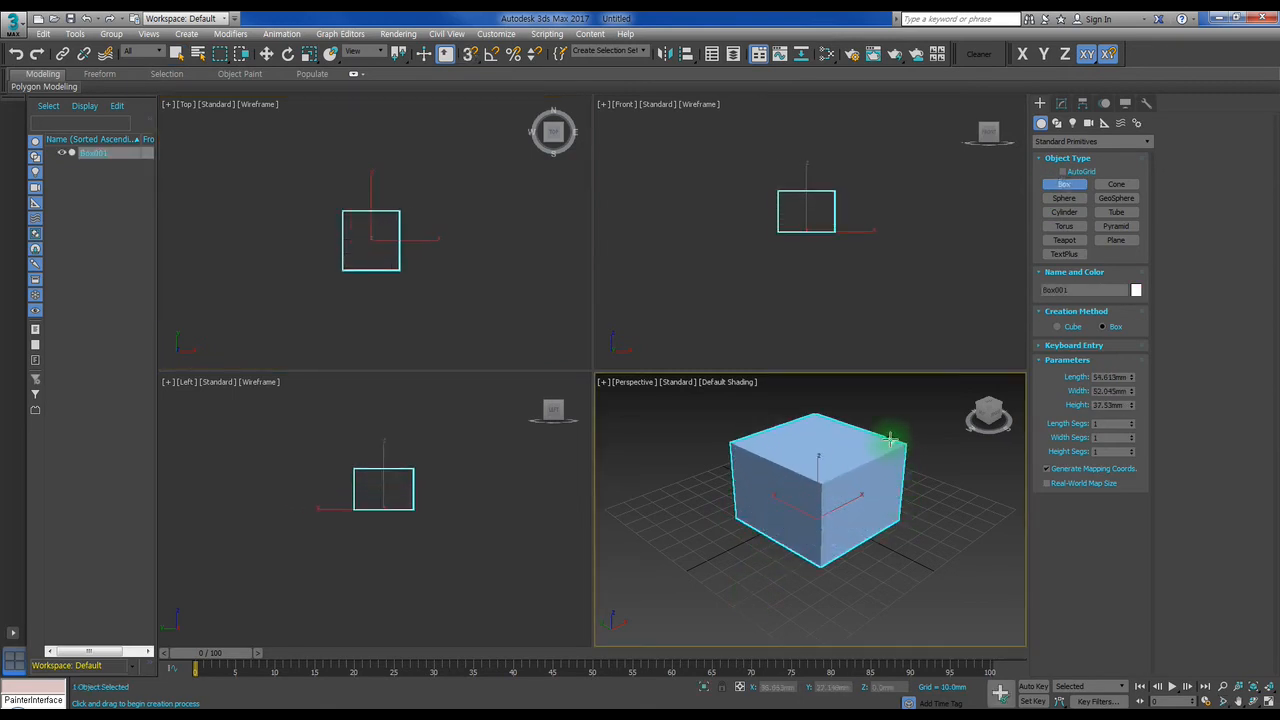
click(890, 440)
right_click(890, 440)
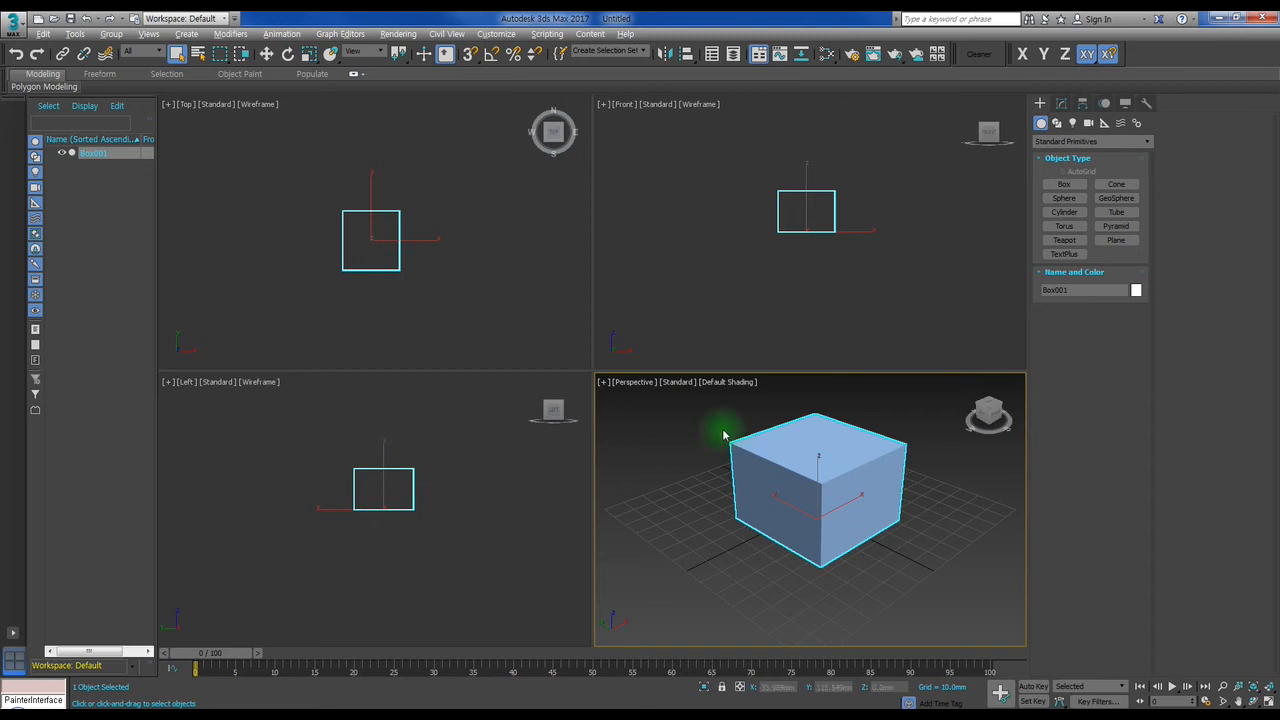
key(alt+w)
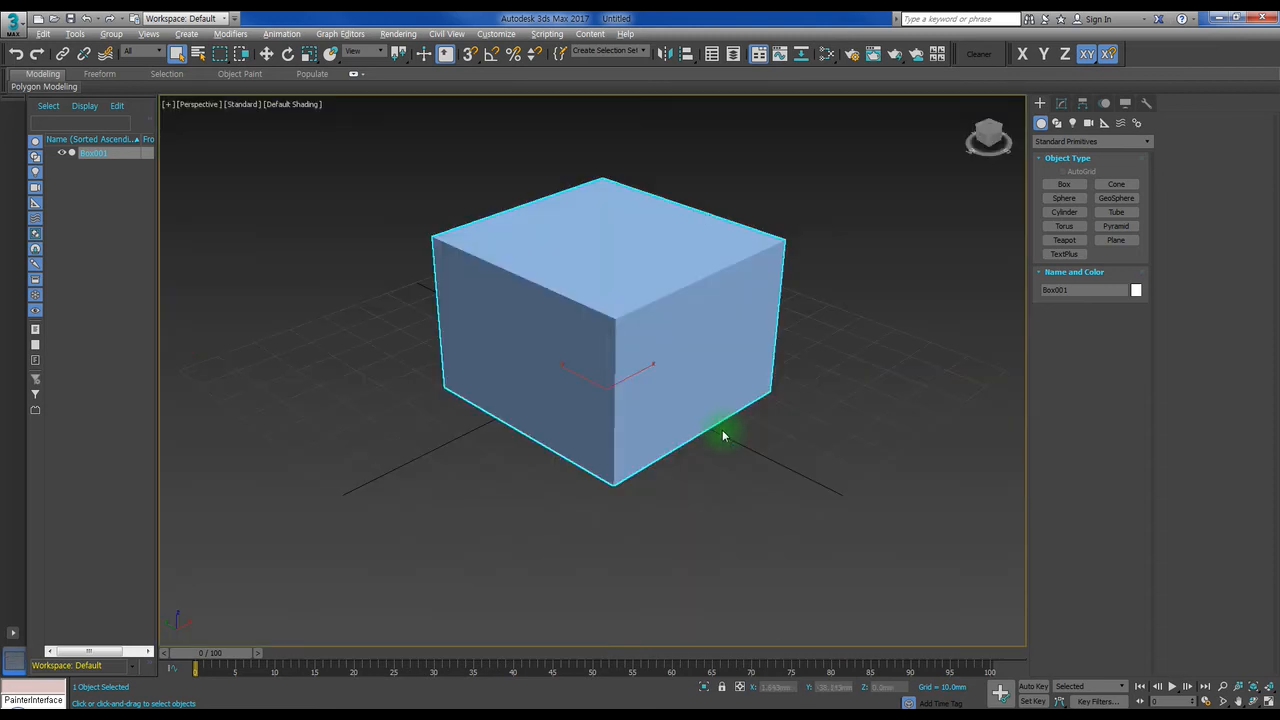
key(Delete)
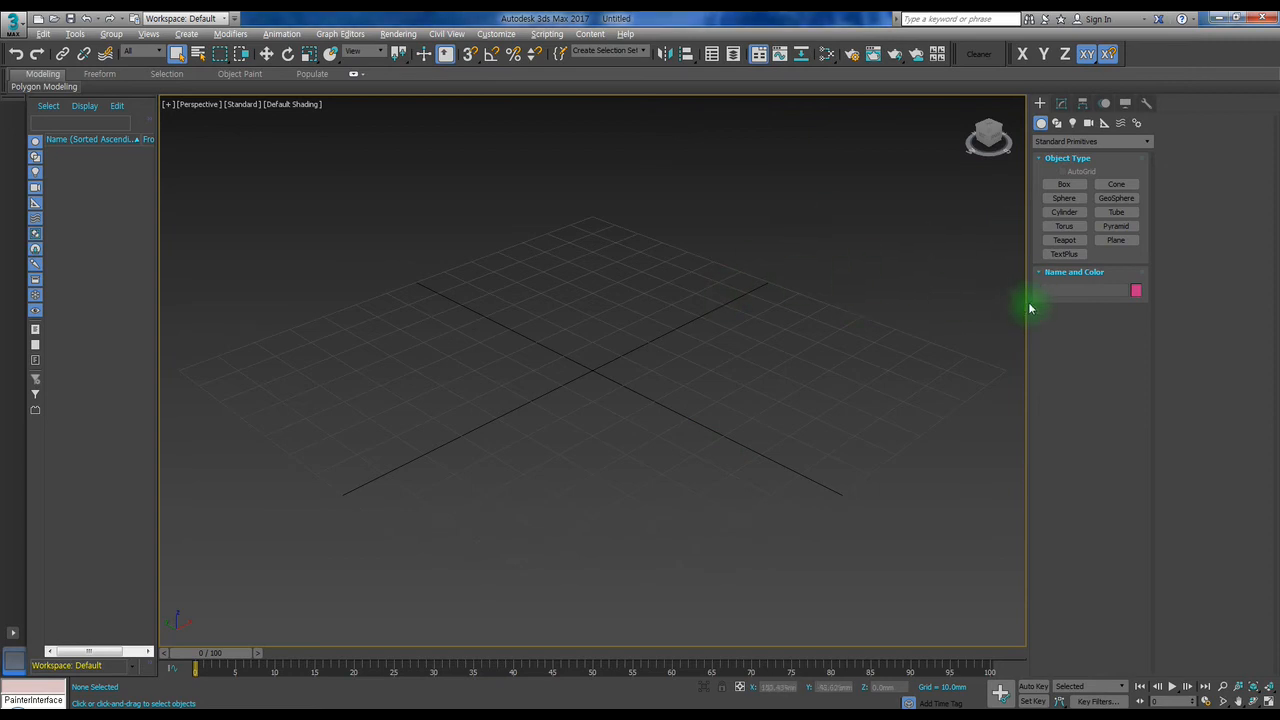
Narrow the command panel to one column and widen it back to its previous width.
drag(1028, 302, 1189, 303)
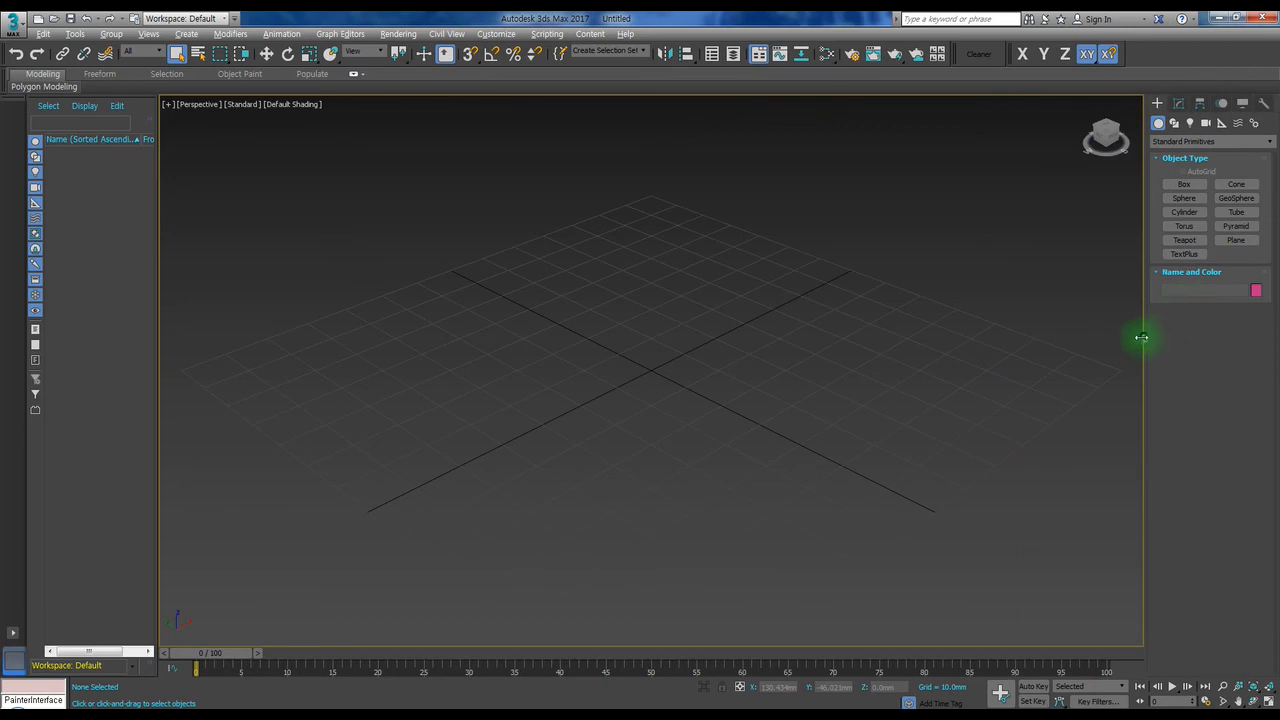
drag(1143, 337, 1100, 337)
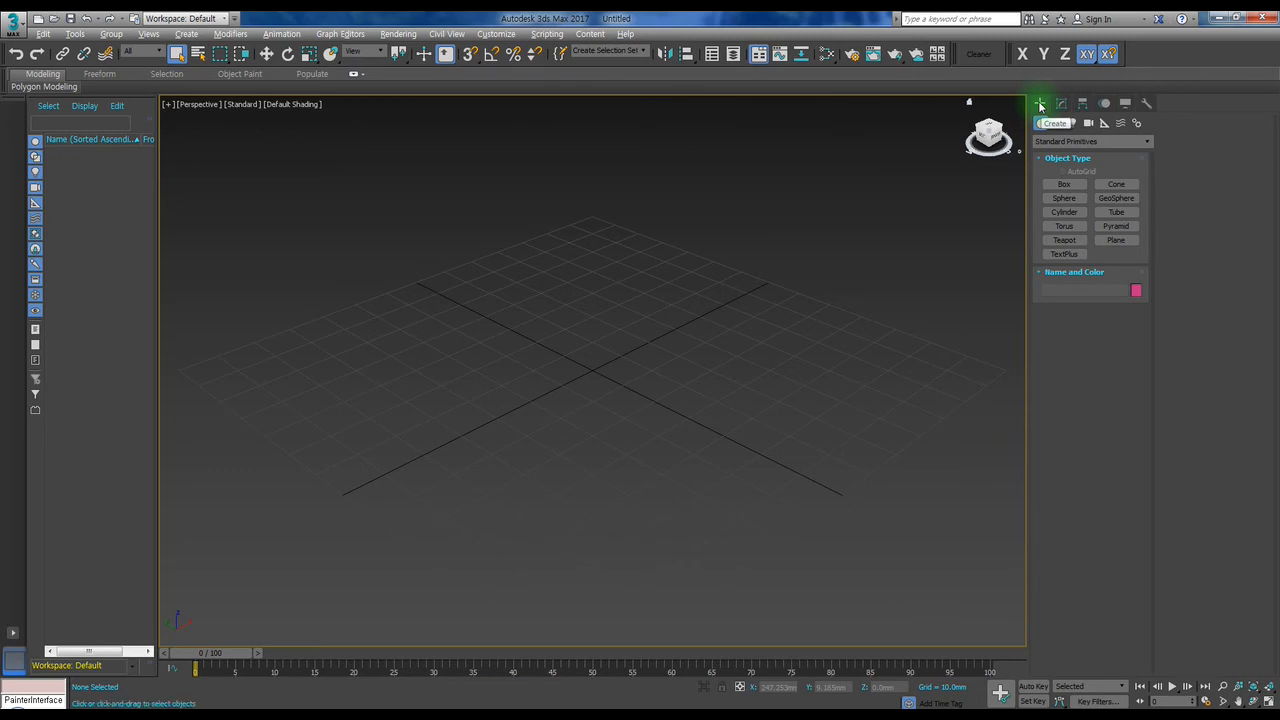
click(1062, 186)
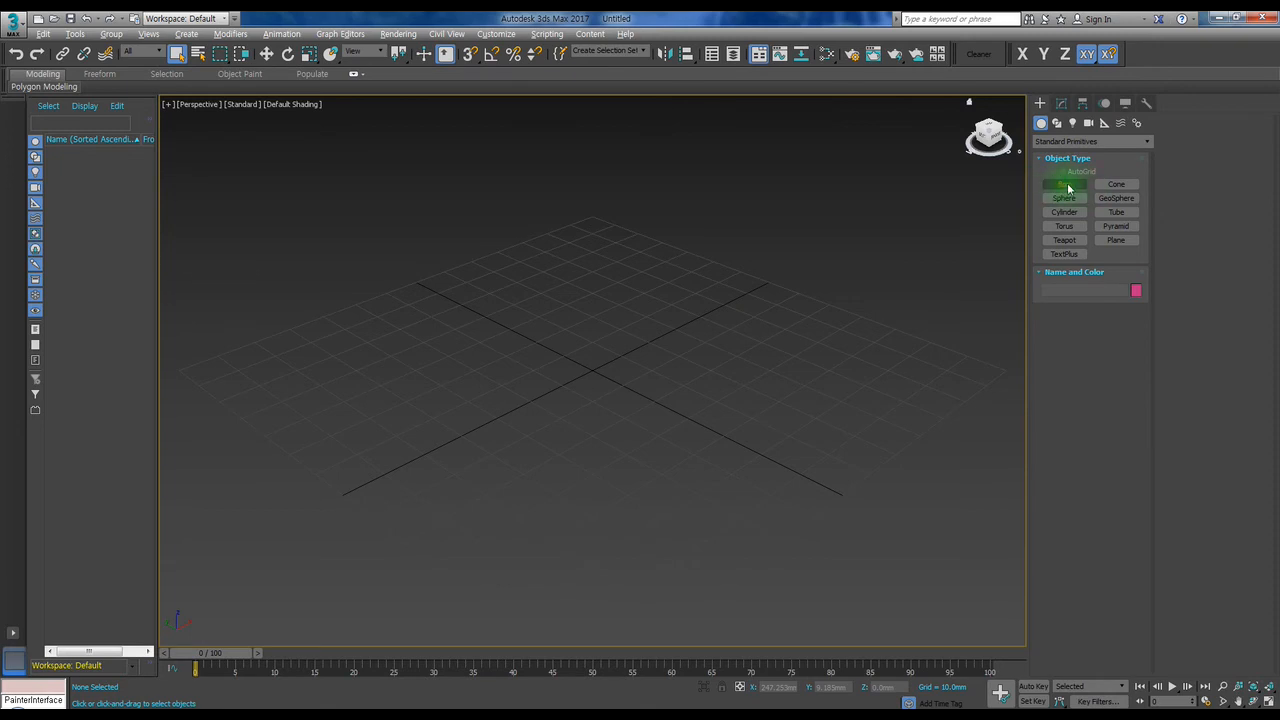
click(1068, 188)
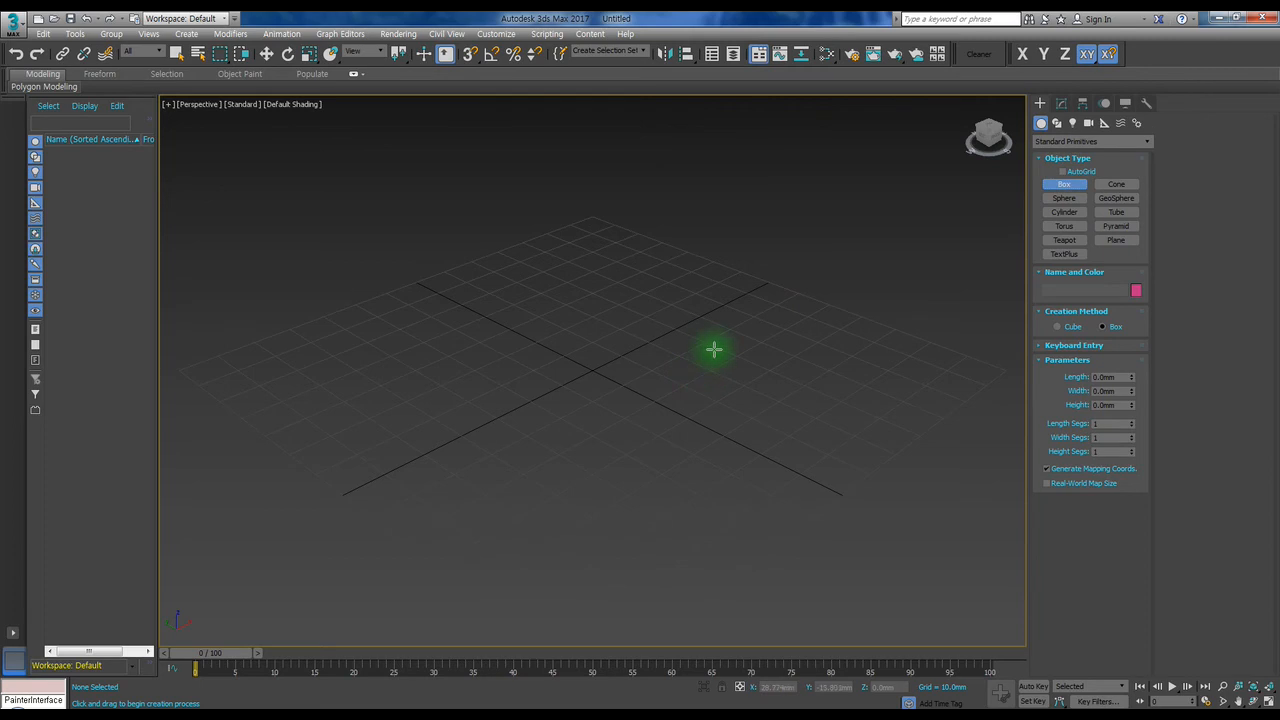
click(1047, 188)
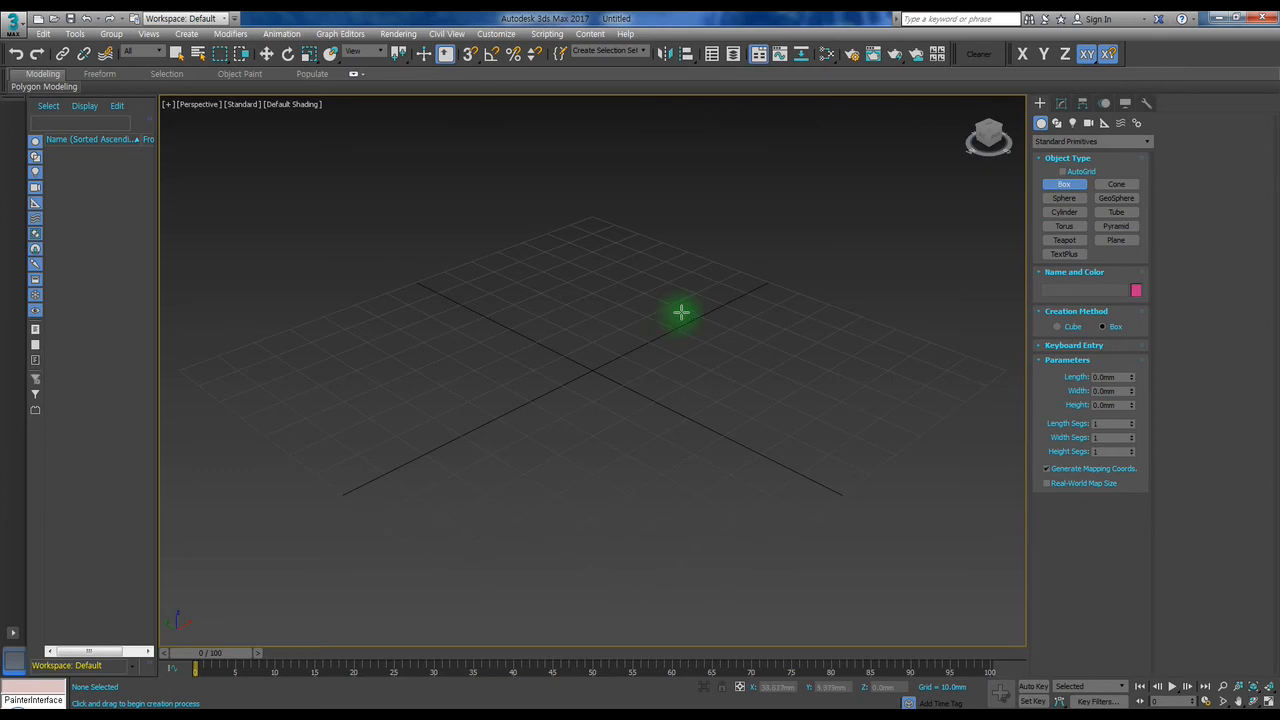
right_click(727, 287)
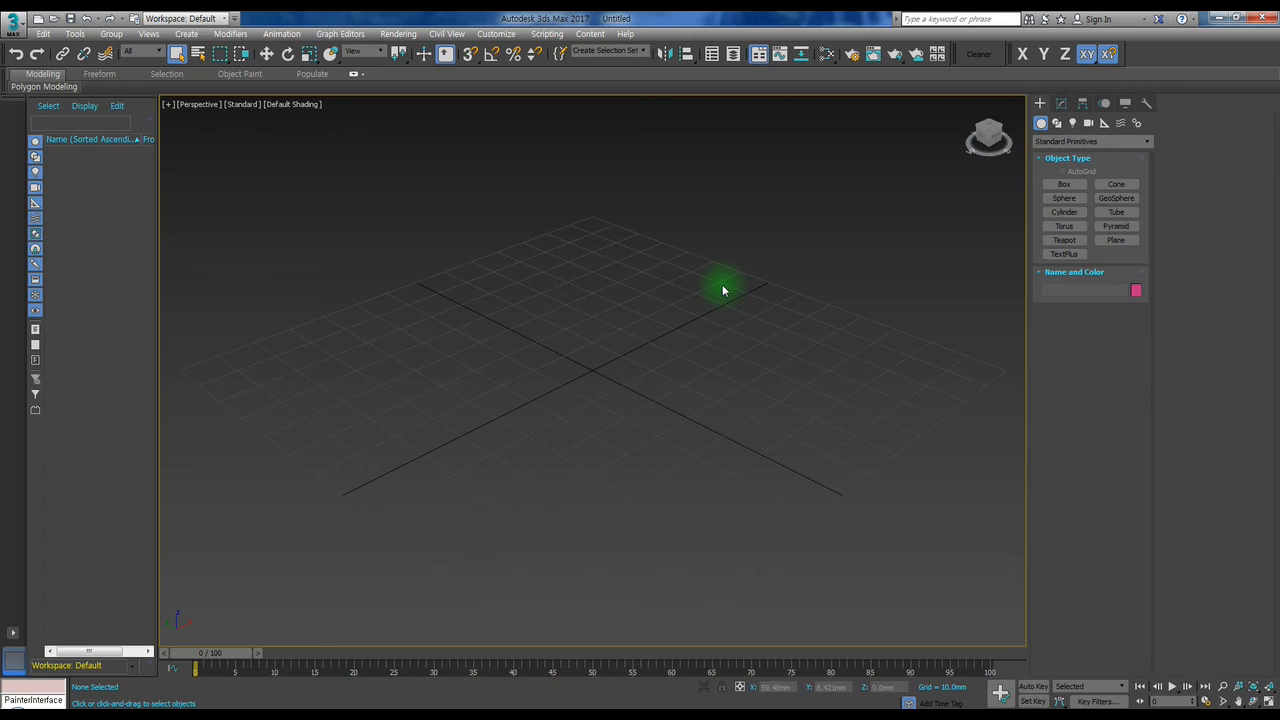
Create a box about 70 × 70 × 32.7 mm centred on the grid in the Perspective view.
click(1058, 186)
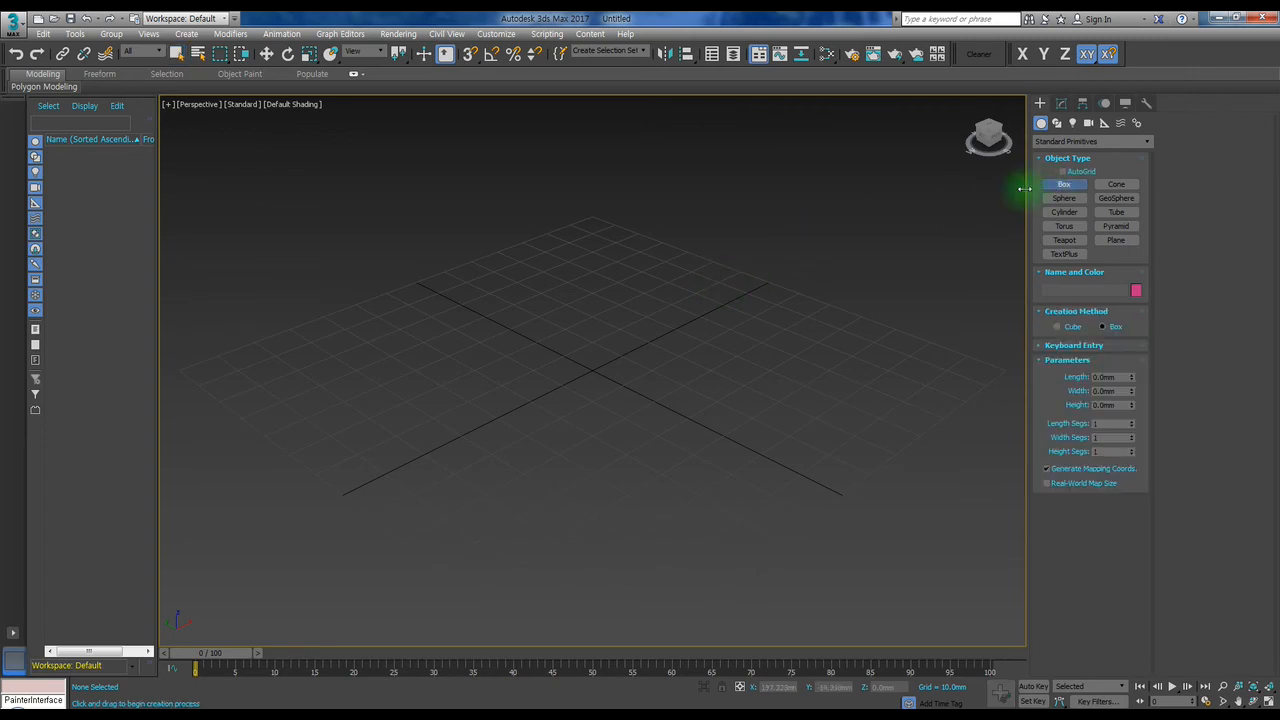
click(380, 385)
drag(380, 385, 807, 385)
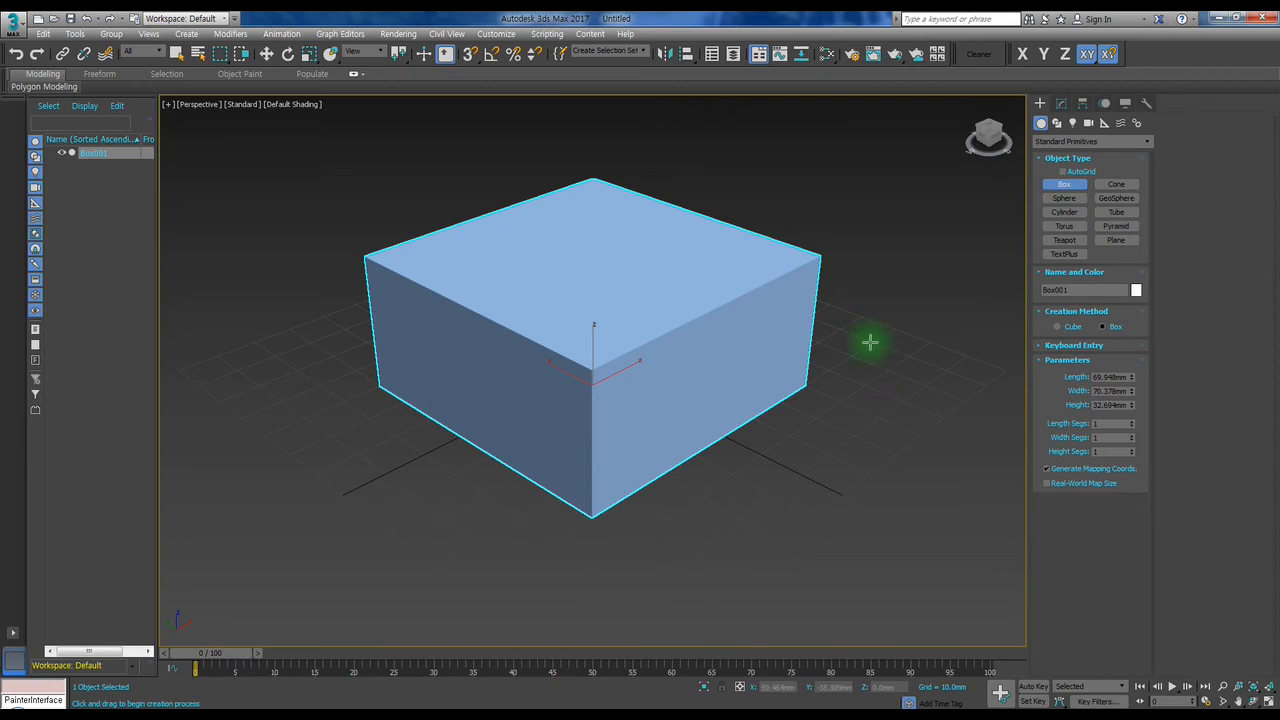
Create a tall narrow box about 18 × 12 × 42.5 mm beside the large box, and leave the Box tool.
drag(869, 343, 908, 386)
click(905, 355)
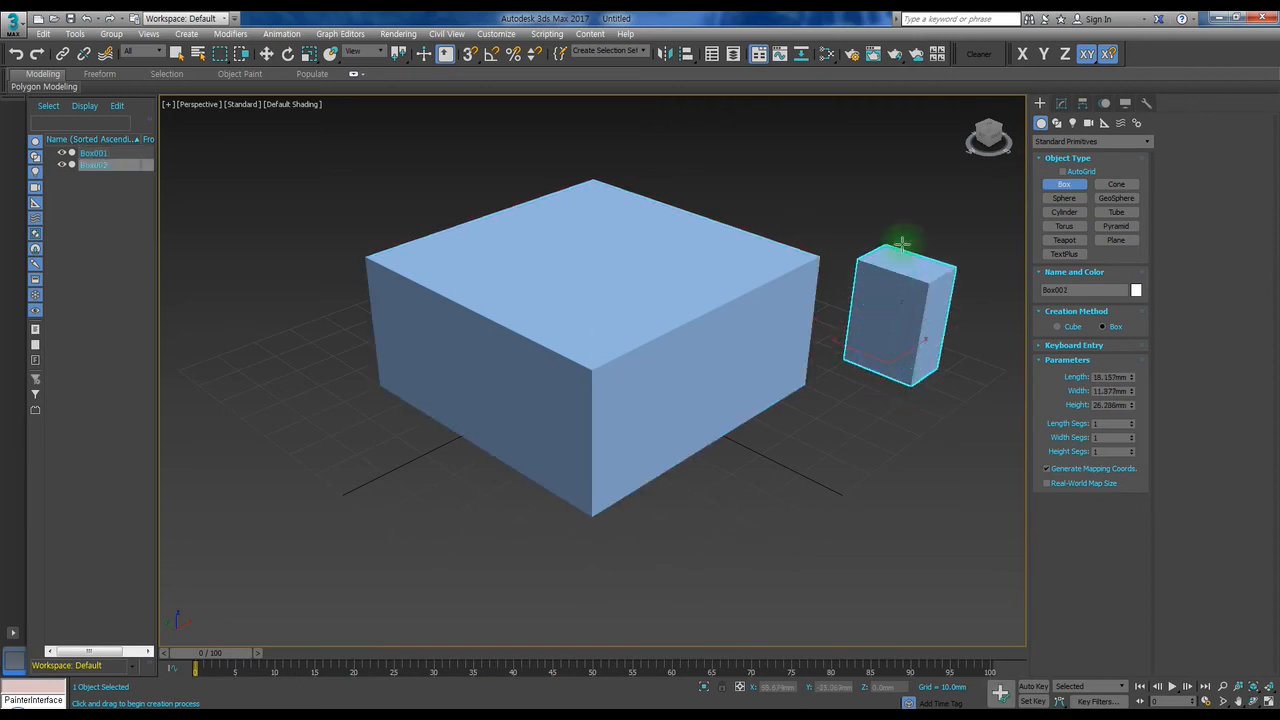
click(902, 216)
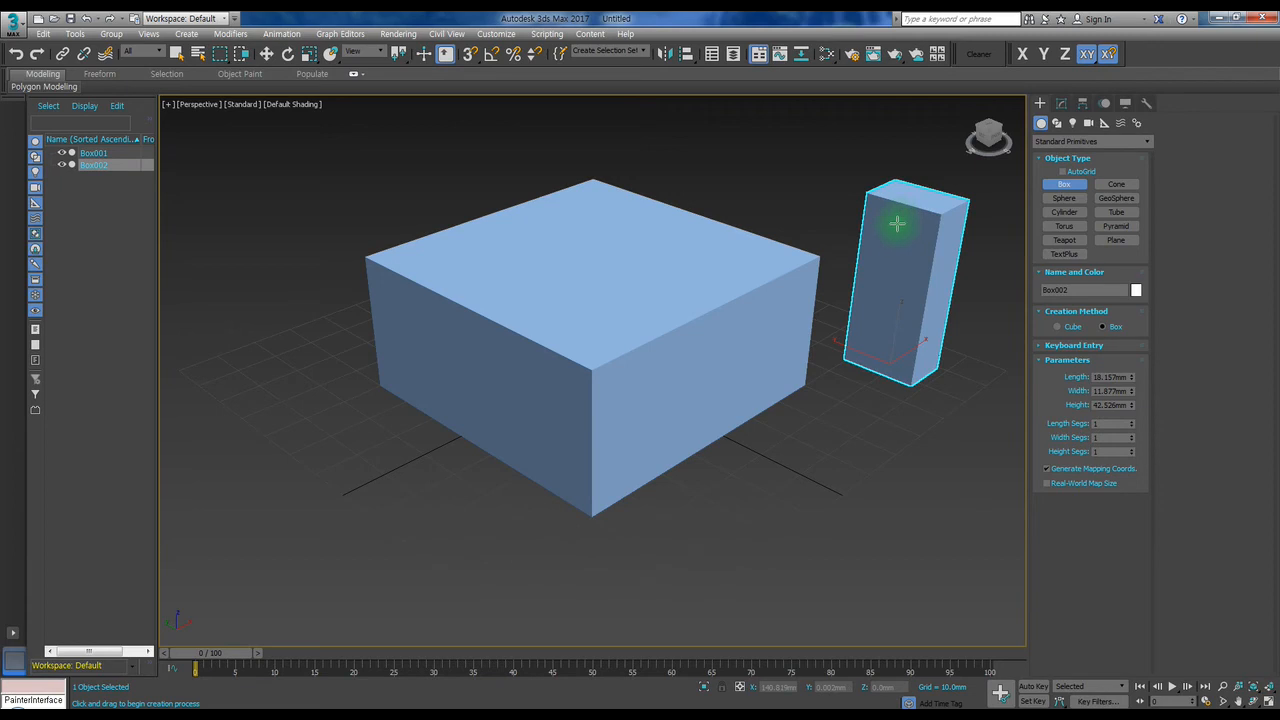
right_click(790, 173)
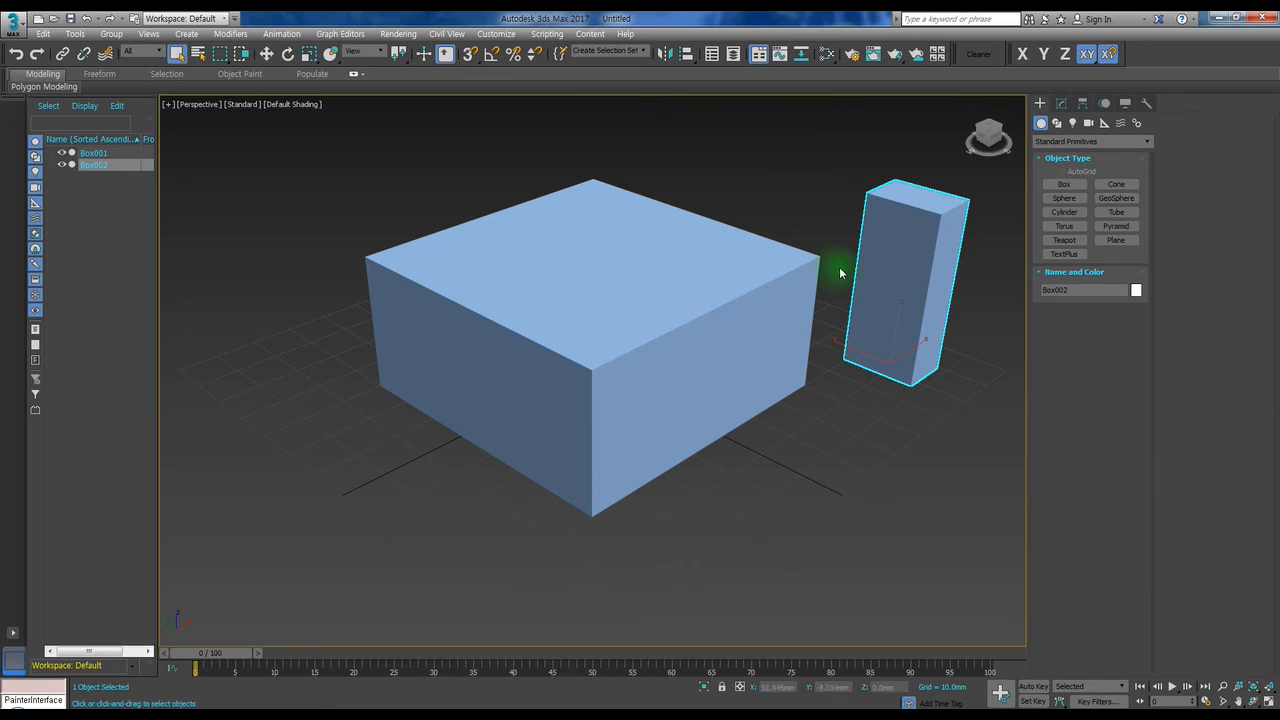
Clear the selection and select each of the two boxes in turn, finally deleting the tall narrow one.
drag(722, 488, 777, 463)
click(777, 463)
drag(777, 530, 823, 583)
drag(809, 445, 955, 606)
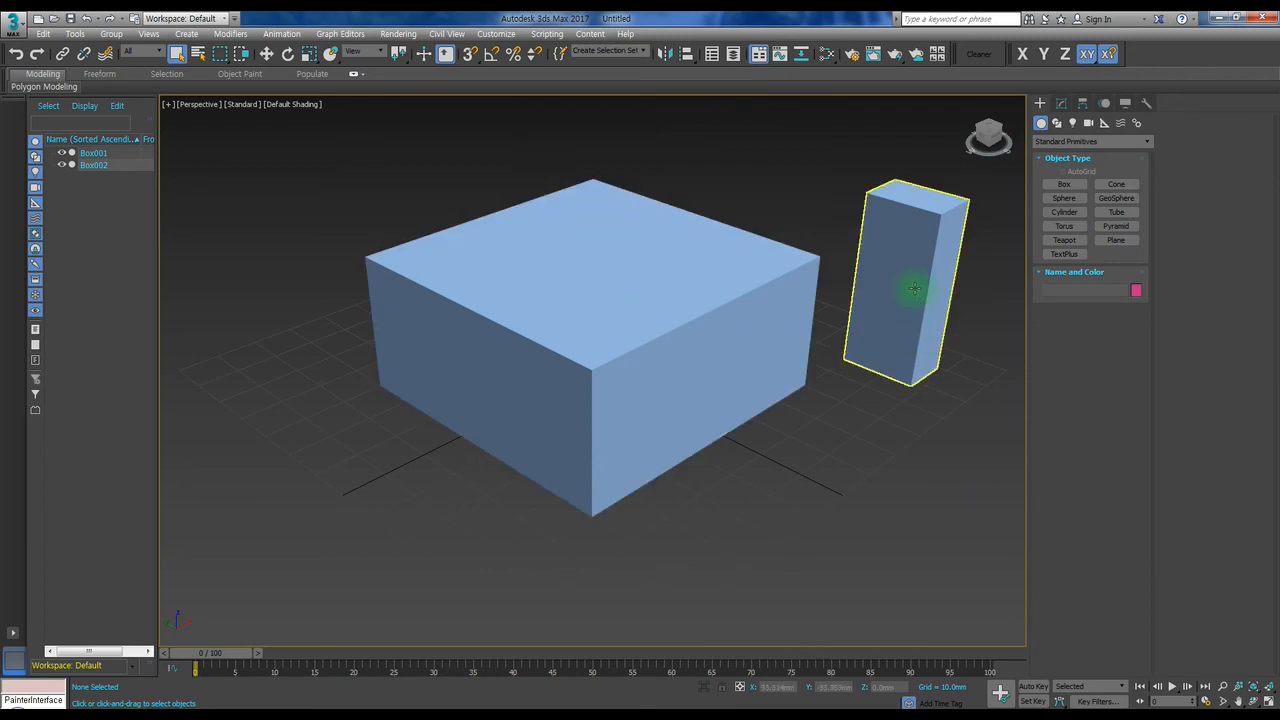
click(895, 228)
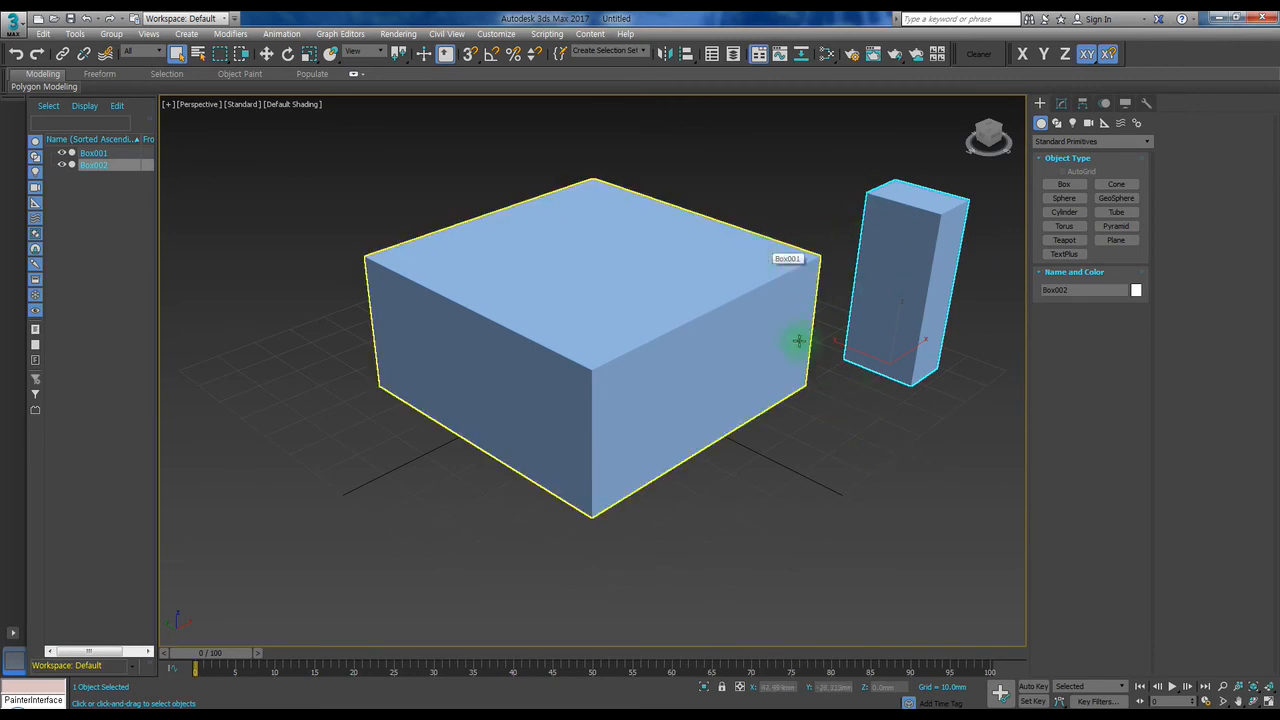
click(731, 250)
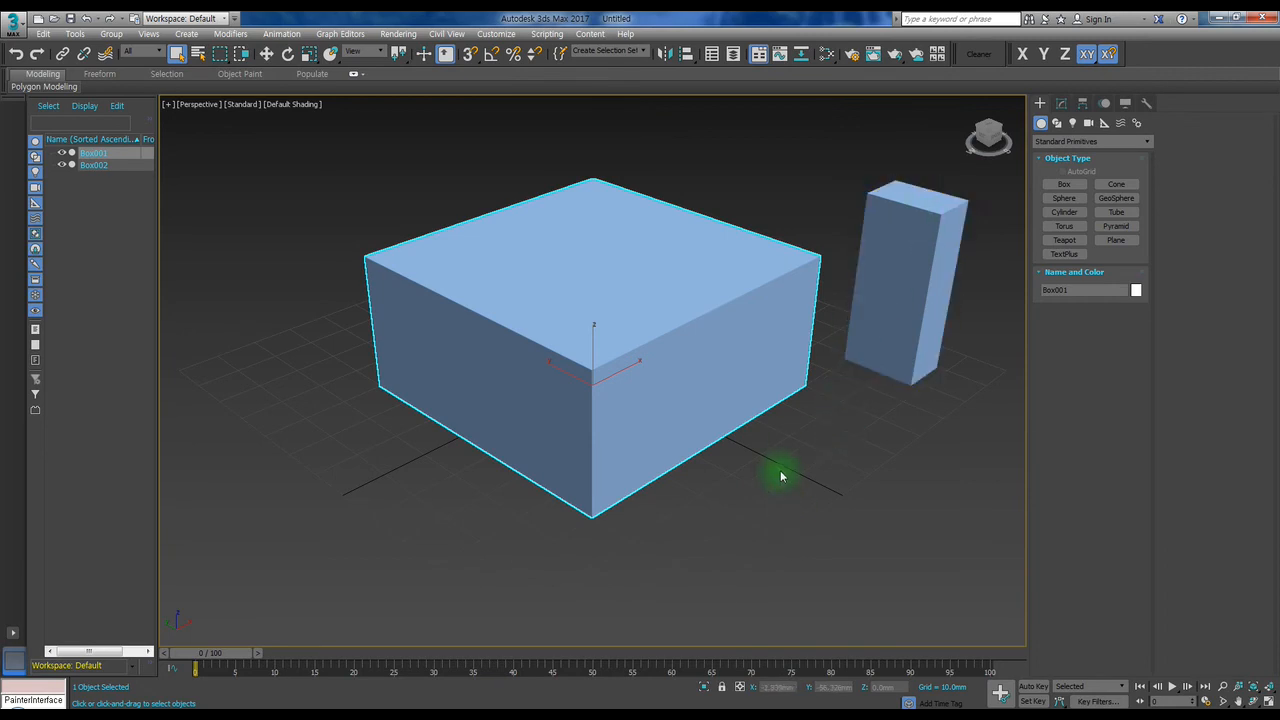
click(884, 309)
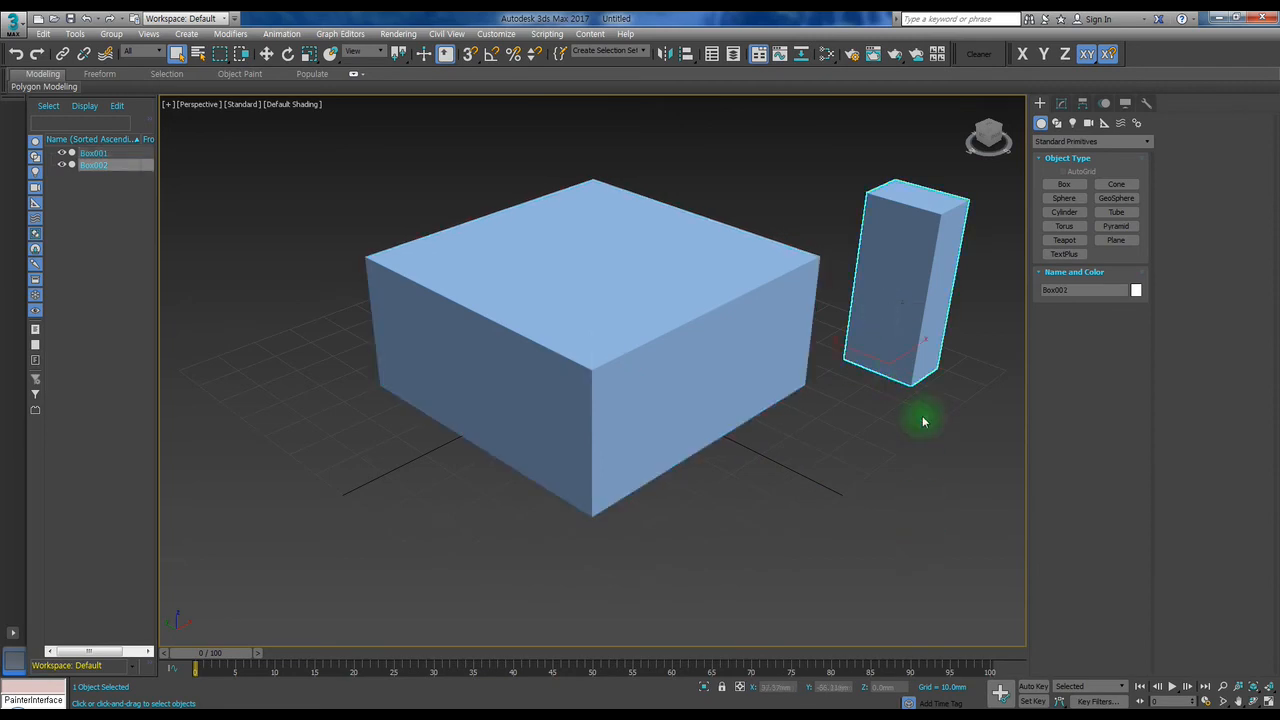
key(Delete)
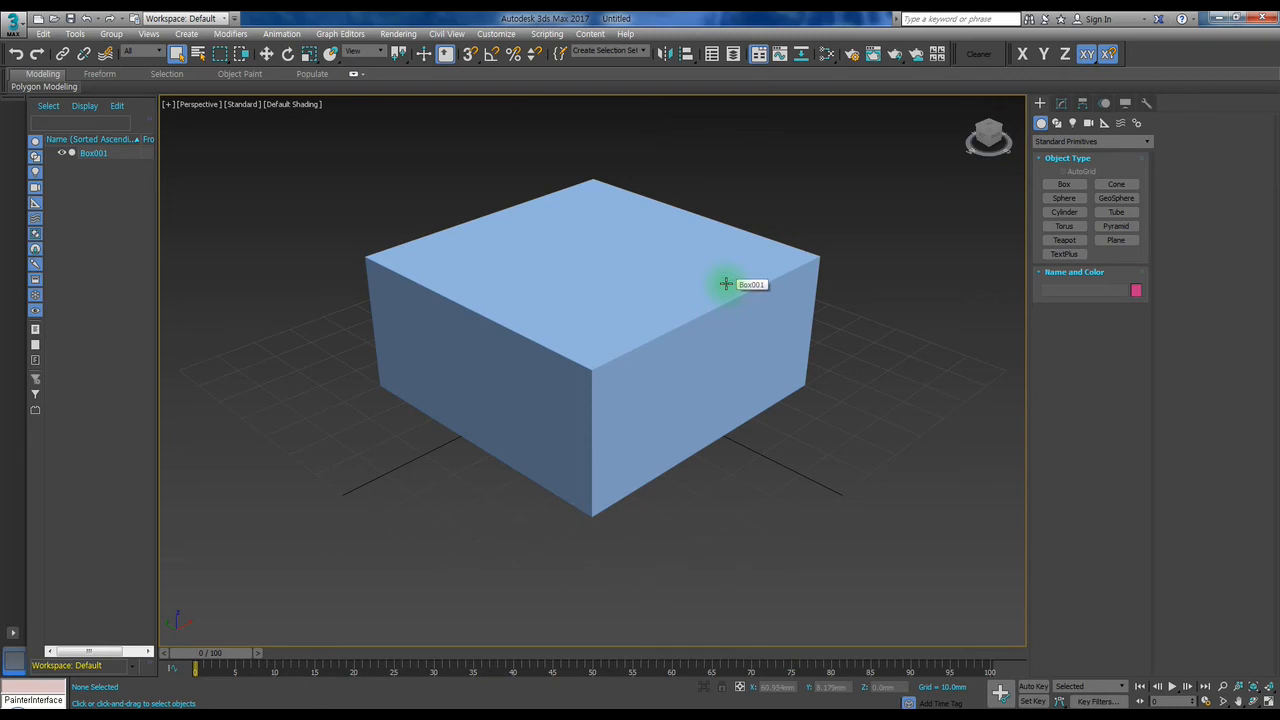
Orbit the Perspective view around the remaining box to examine its top and sides from high and low angles.
mouse_move(726, 284)
alt+middle_down()
mouse_move(689, 306)
mouse_move(674, 283)
mouse_move(688, 229)
mouse_move(686, 329)
mouse_move(691, 234)
mouse_move(697, 263)
mouse_move(817, 277)
mouse_move(650, 283)
mouse_move(794, 286)
mouse_move(700, 305)
mouse_move(414, 291)
mouse_move(749, 306)
mouse_move(733, 193)
mouse_move(727, 313)
mouse_move(674, 329)
mouse_move(643, 283)
mouse_move(680, 240)
mouse_move(739, 223)
mouse_move(766, 251)
mouse_move(766, 280)
mouse_move(710, 308)
mouse_move(723, 263)
mouse_move(797, 206)
mouse_move(754, 226)
mouse_move(717, 300)
alt+middle_up()
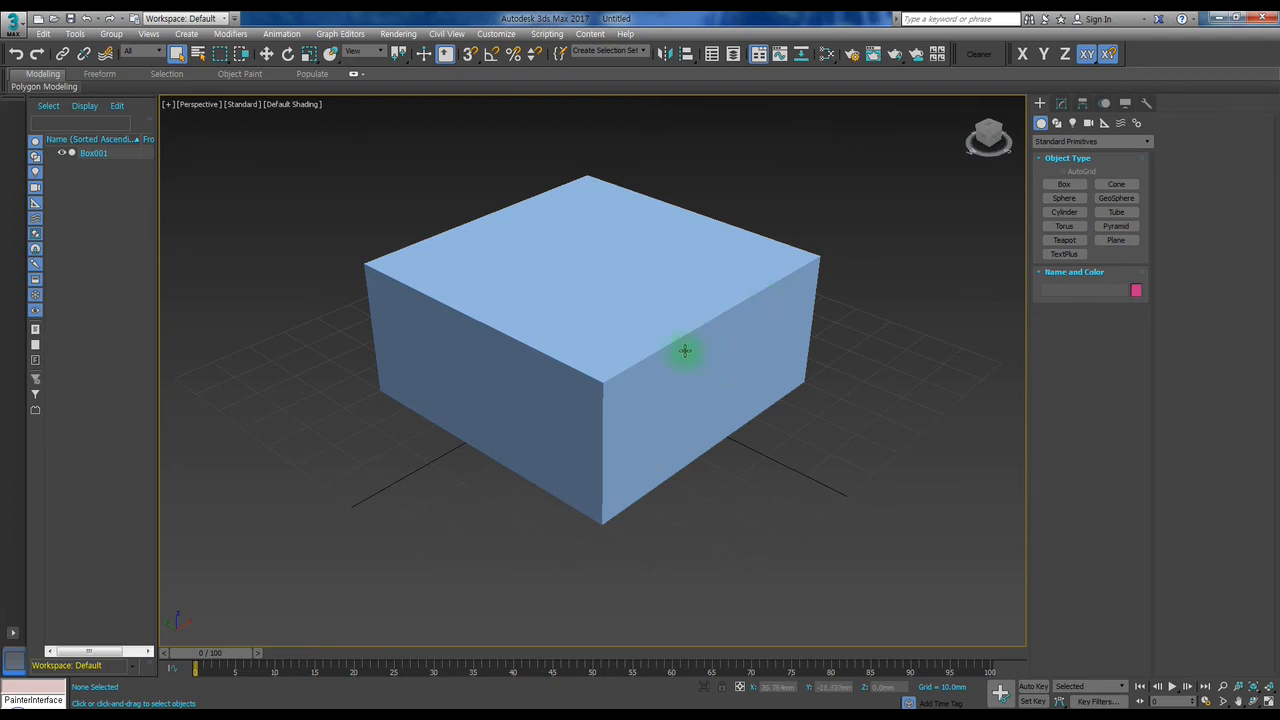
alt+middle_drag(680, 350, 671, 281)
alt+middle_drag(724, 304, 657, 306)
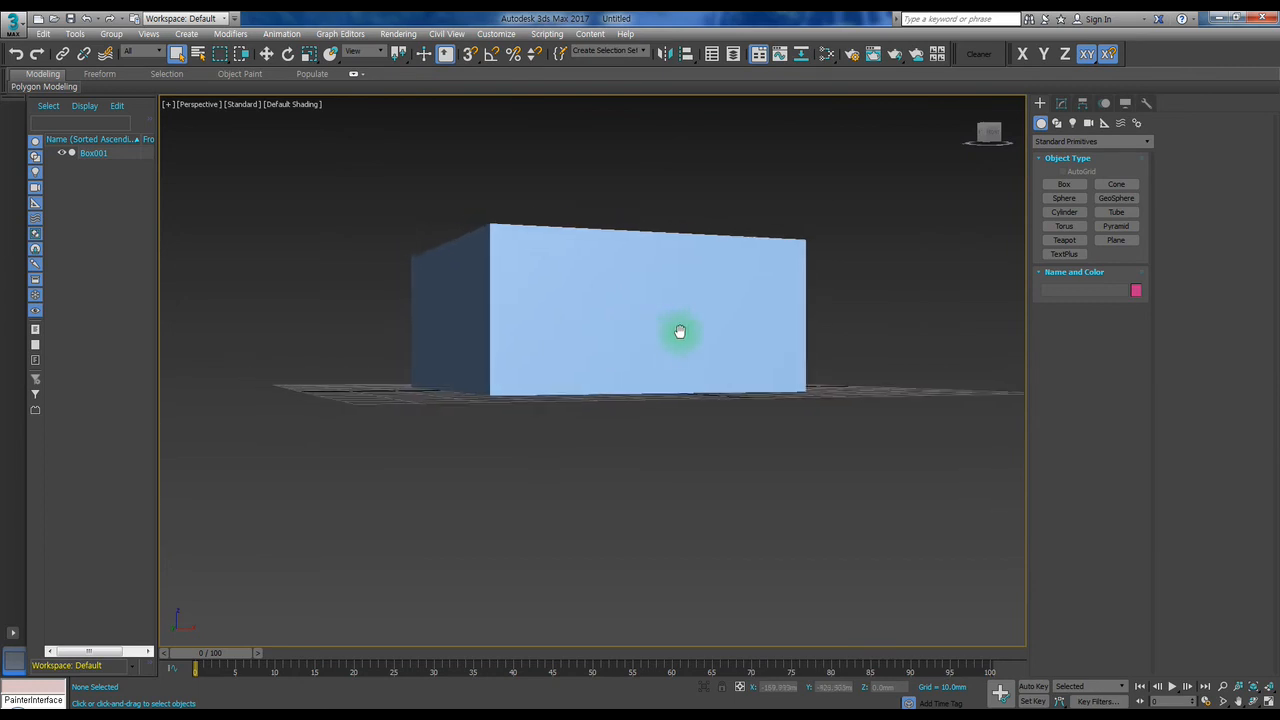
middle_drag(581, 346, 676, 375)
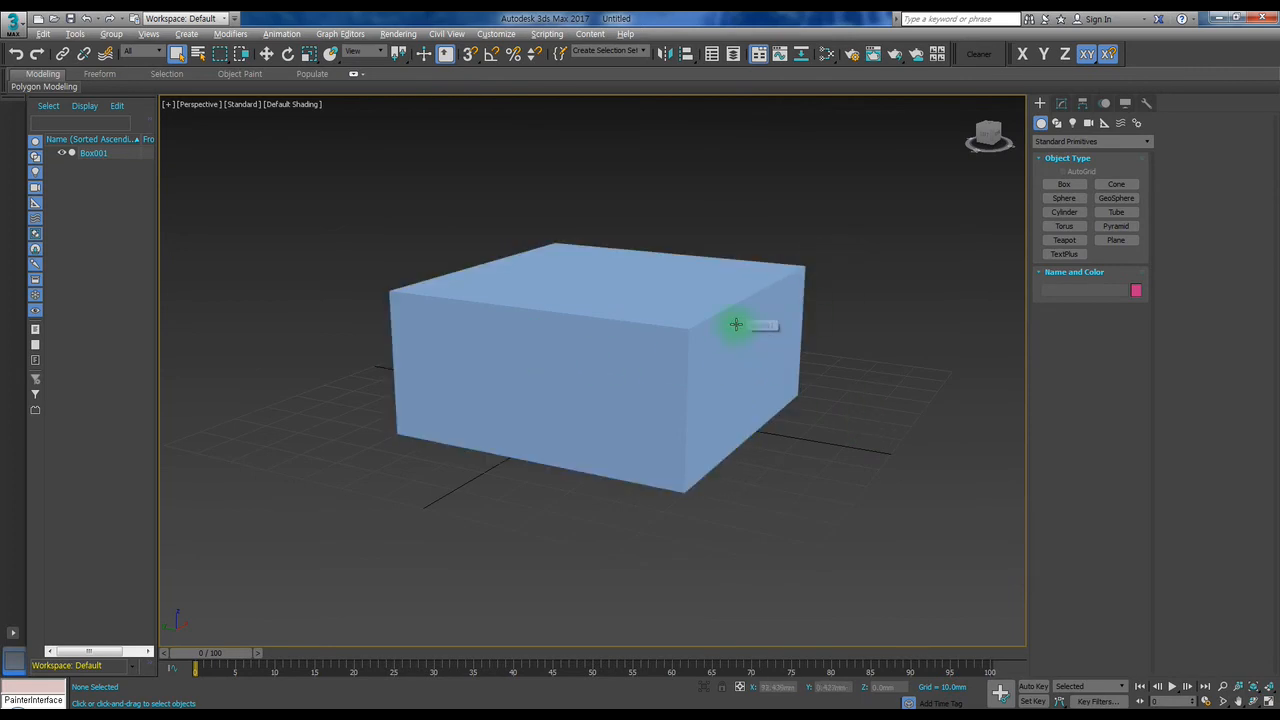
alt+middle_drag(735, 325, 819, 369)
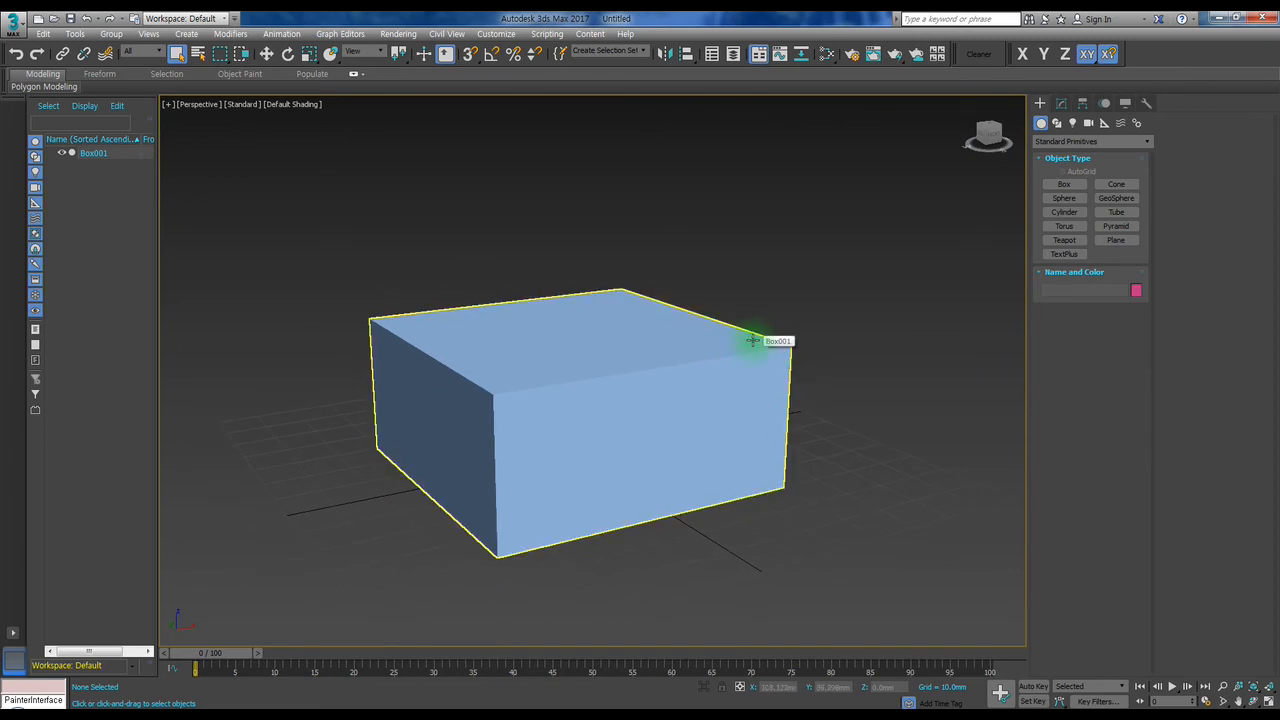
Pan the Perspective view back and forth across the box, zooming out slightly, to practise shifting the view.
middle_drag(752, 340, 716, 301)
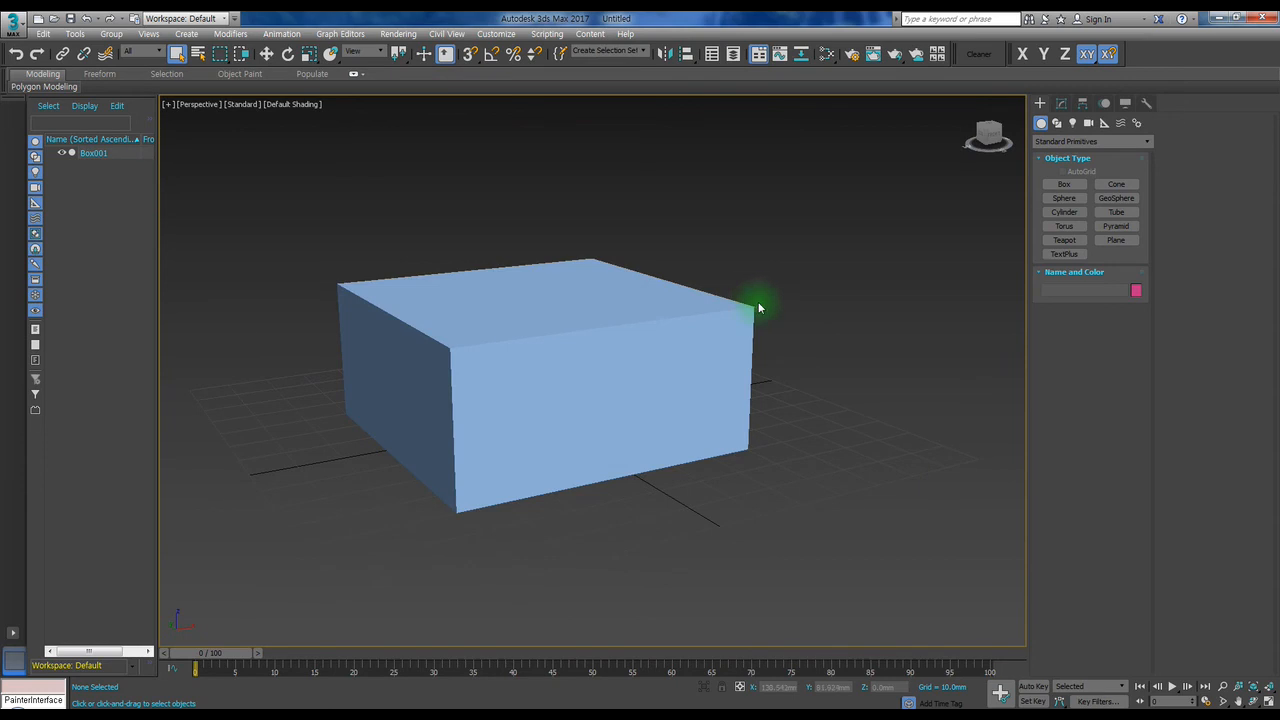
middle_drag(591, 271, 655, 275)
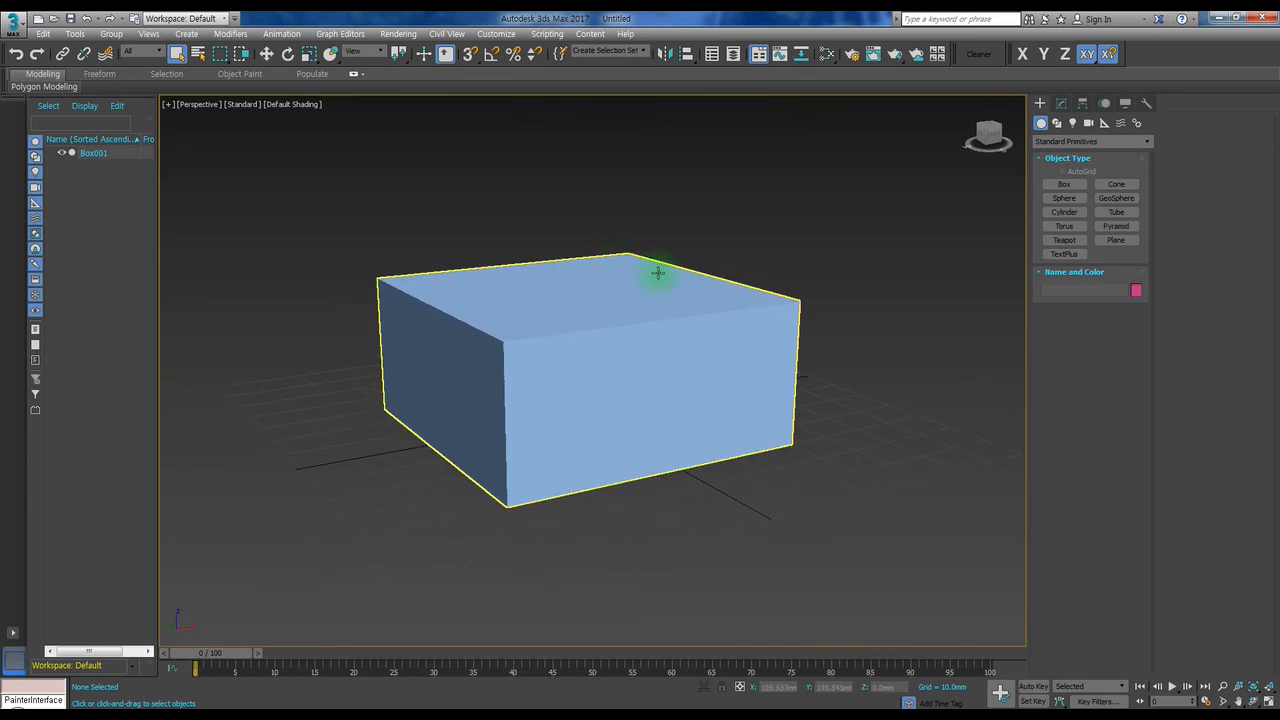
middle_drag(642, 327, 697, 330)
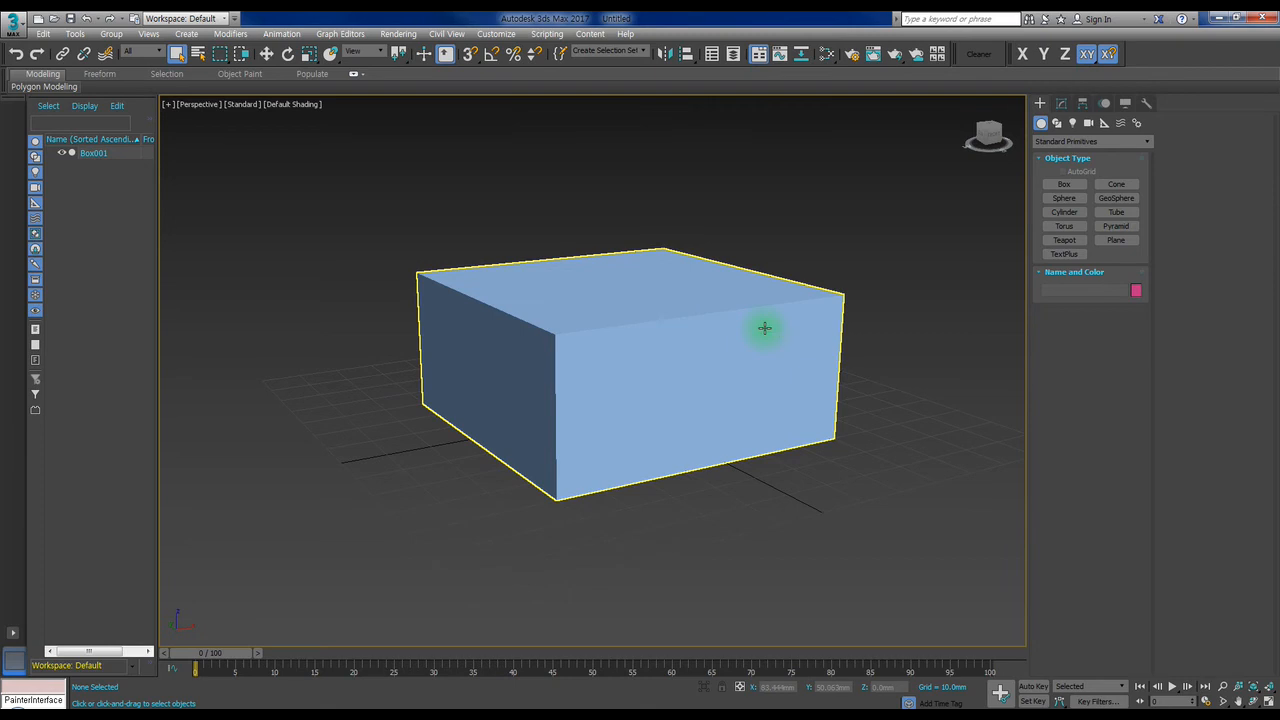
middle_drag(764, 328, 642, 339)
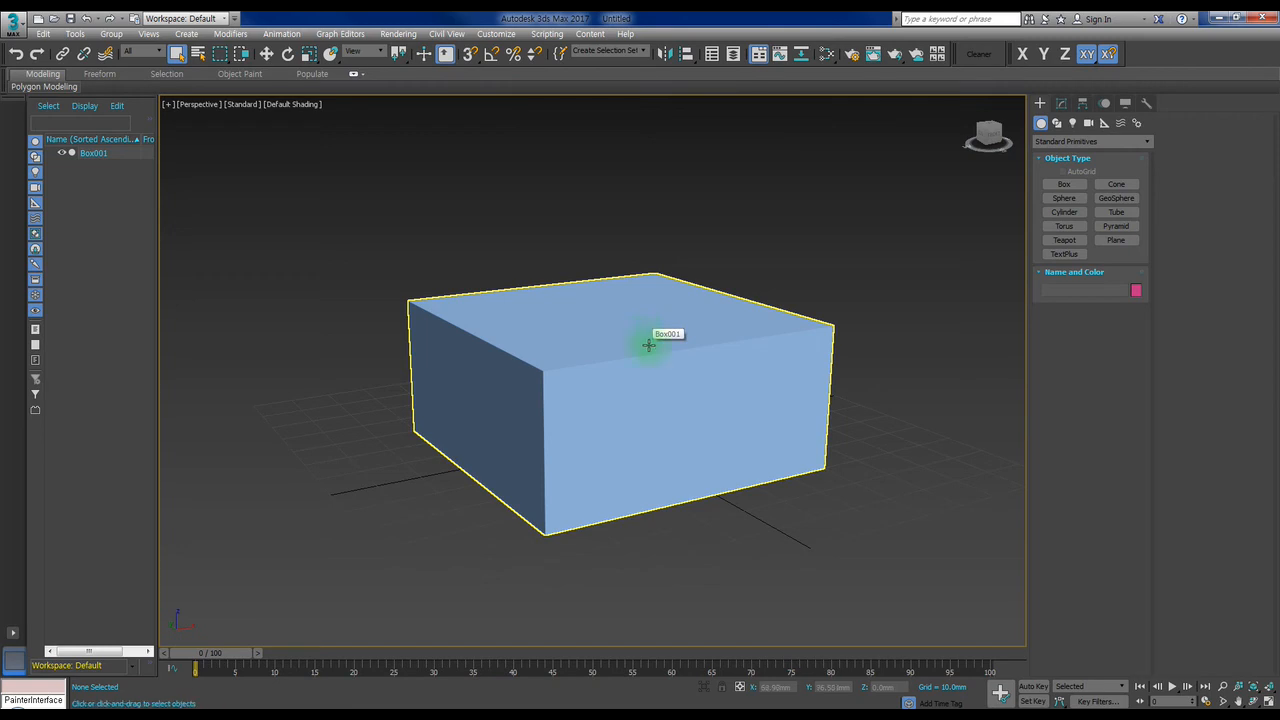
click(662, 199)
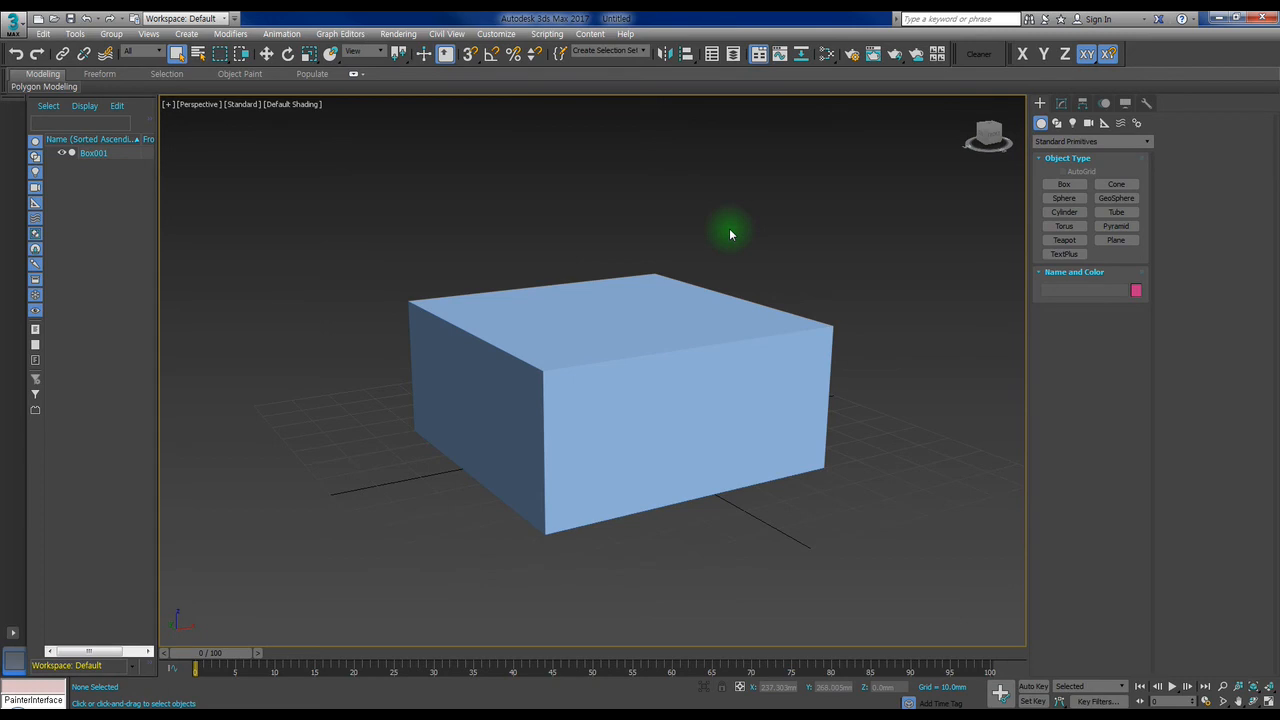
click(626, 309)
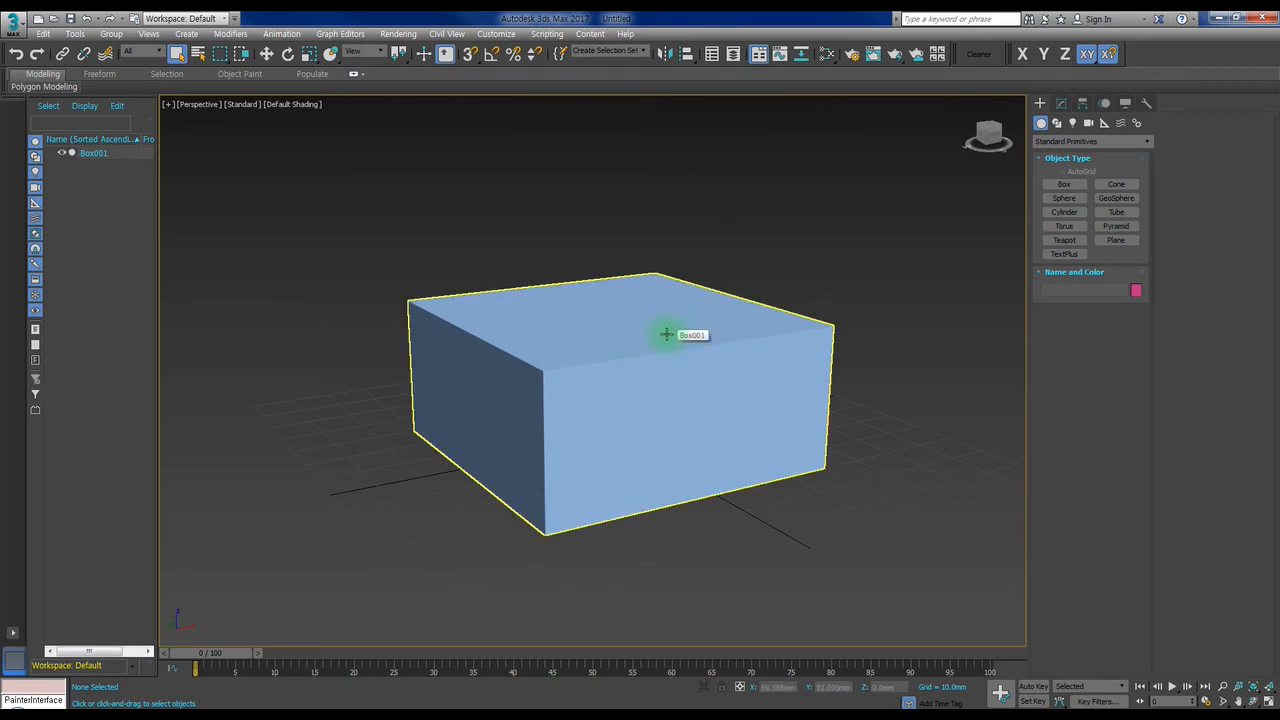
mouse_move(666, 335)
middle_down()
mouse_move(786, 337)
mouse_move(563, 334)
mouse_move(703, 330)
mouse_move(574, 337)
mouse_move(646, 337)
mouse_move(647, 319)
middle_up()
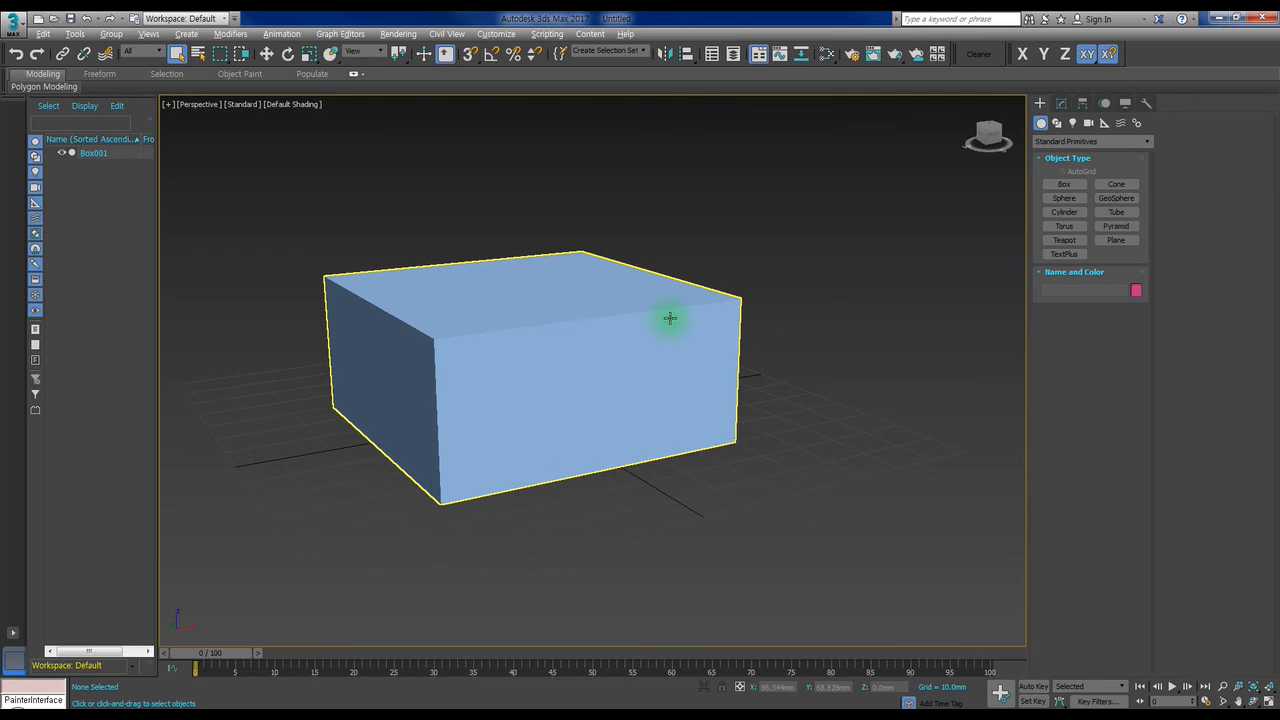
scroll(669, 318, down, 2)
middle_drag(647, 331, 693, 347)
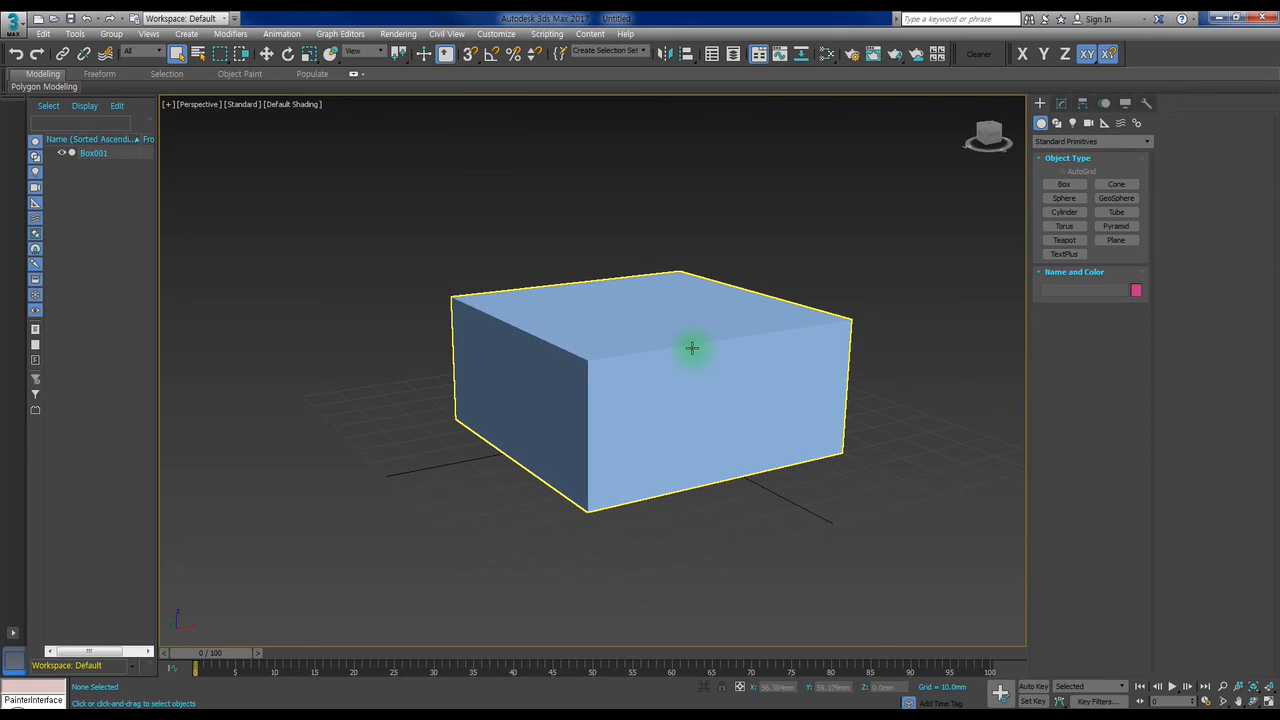
middle_drag(599, 323, 520, 330)
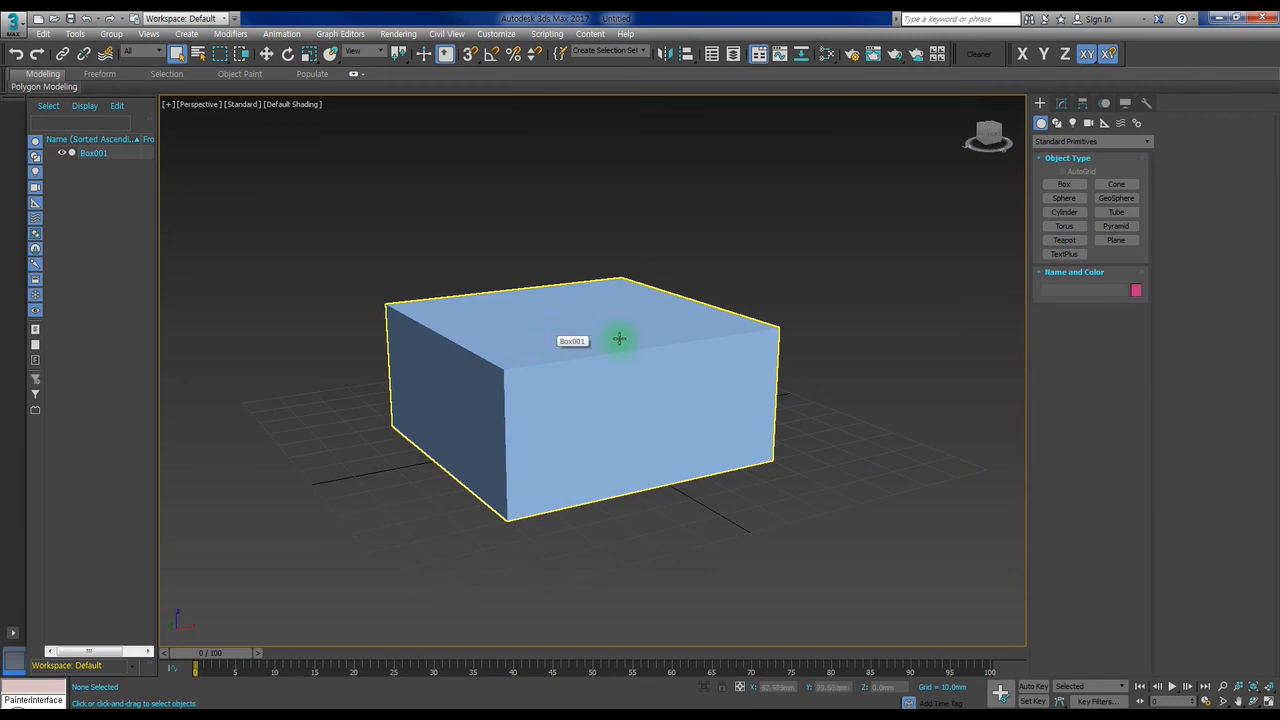
middle_drag(563, 341, 498, 411)
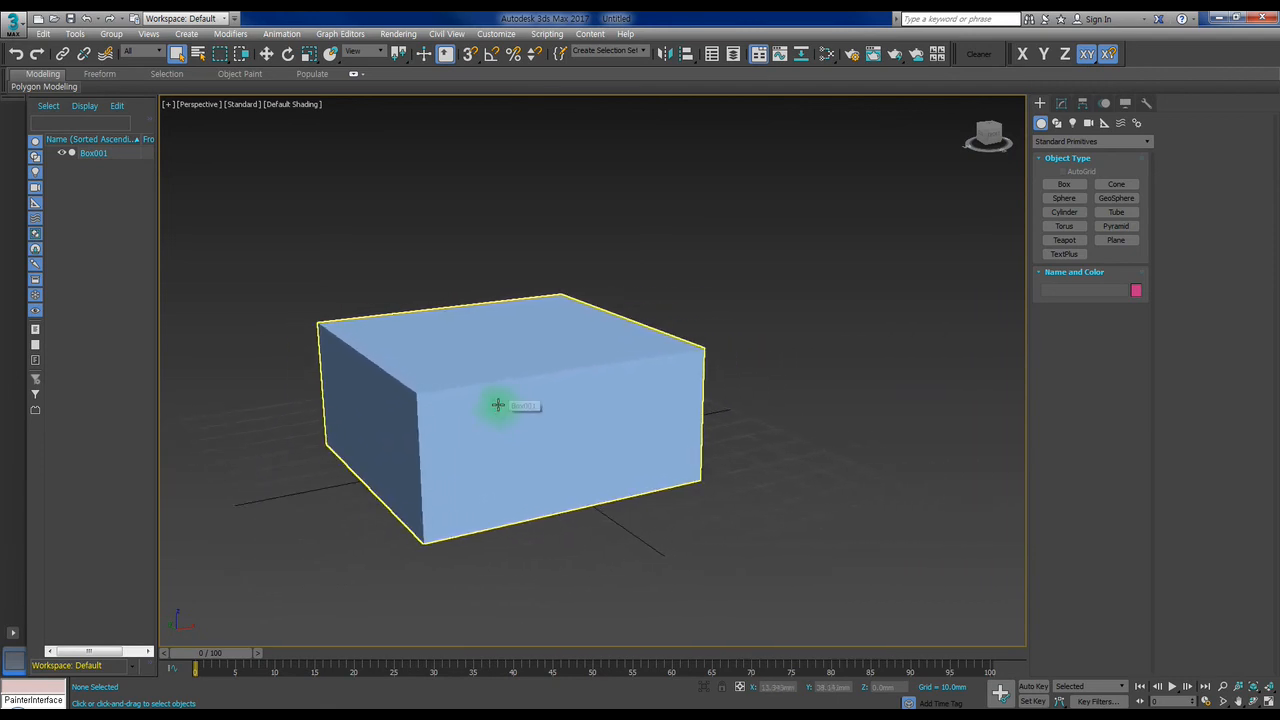
middle_drag(497, 404, 648, 395)
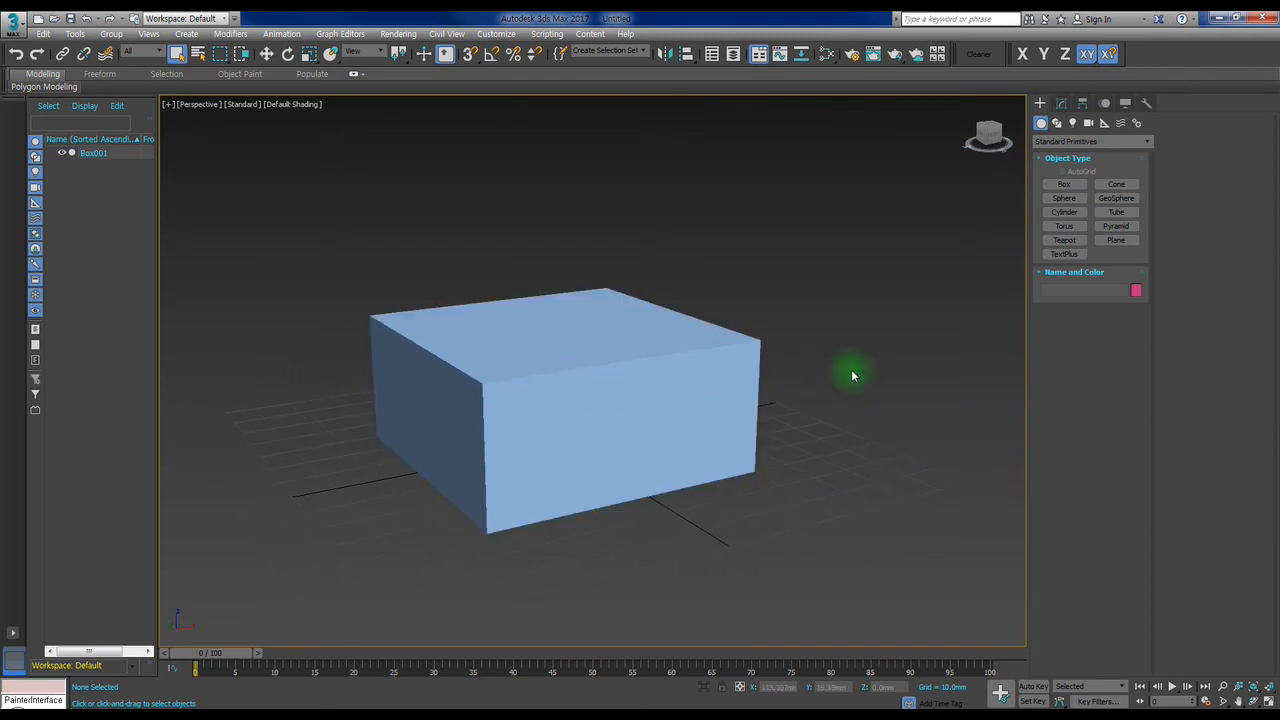
Orbit the Perspective view horizontally and vertically to view the box from the front, near ground level and above.
middle_drag(550, 397, 634, 370)
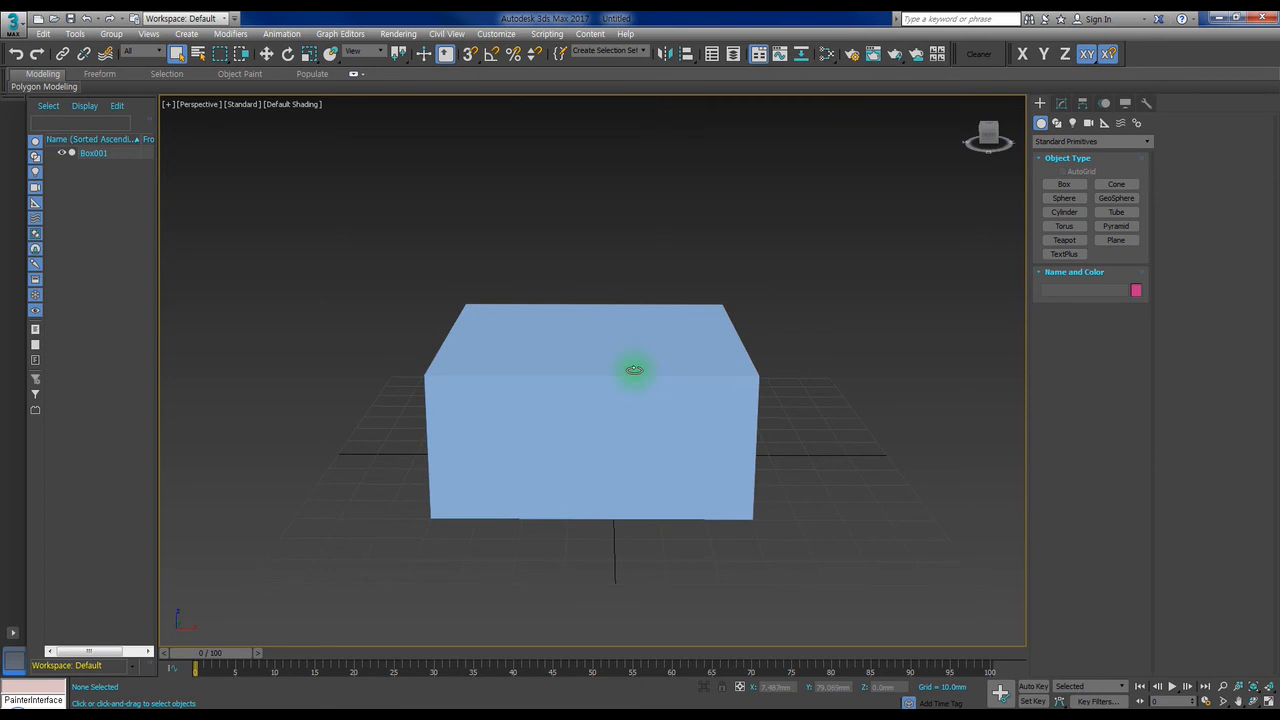
alt+middle_drag(630, 370, 577, 371)
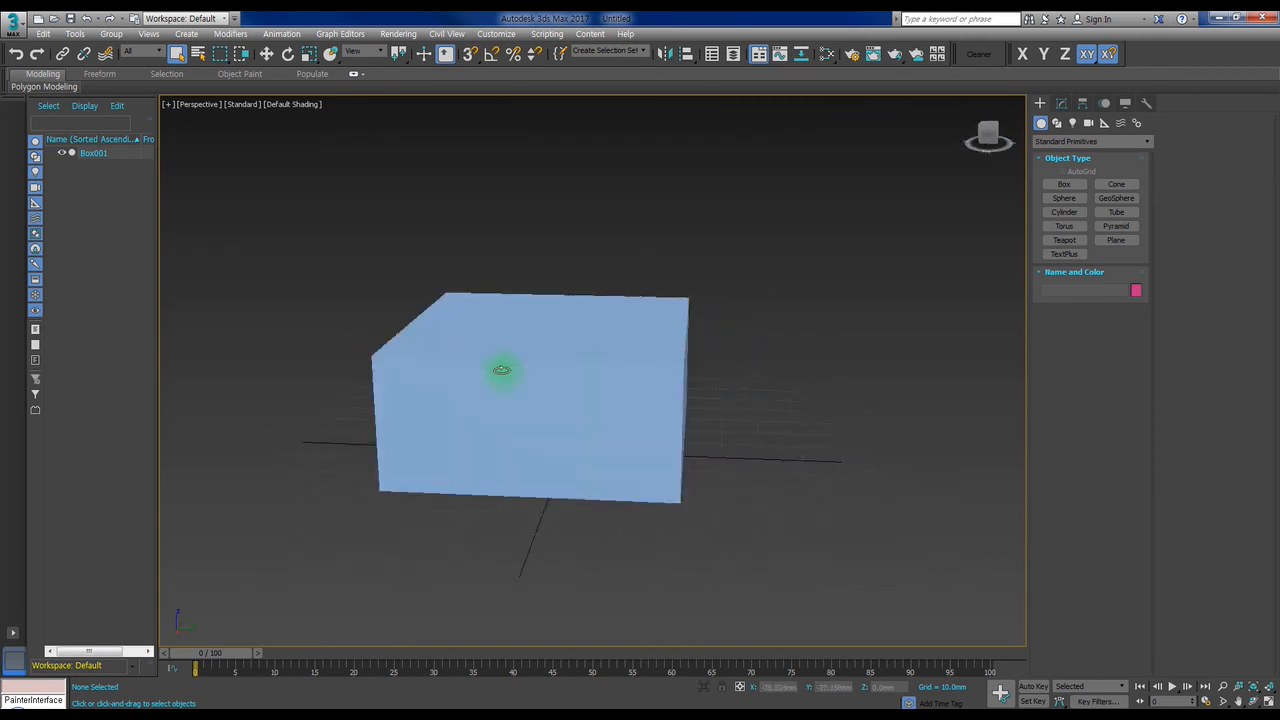
alt+middle_drag(536, 263, 550, 341)
alt+middle_drag(561, 280, 630, 381)
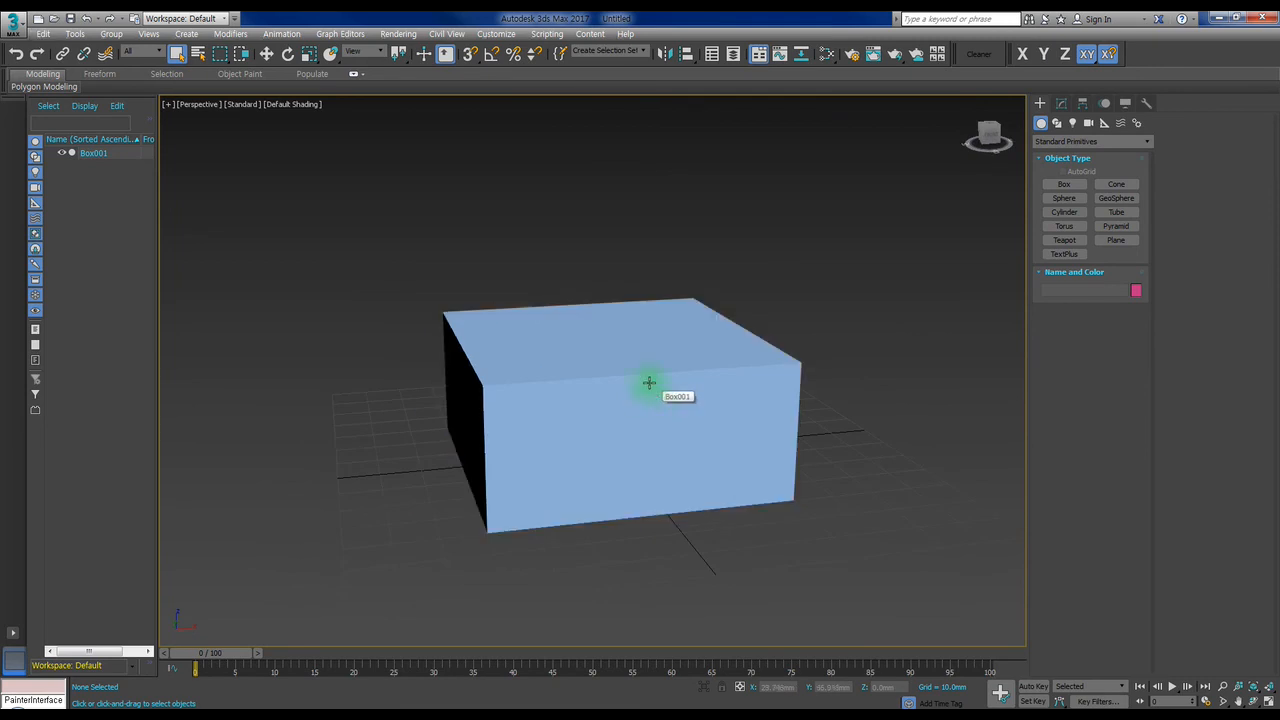
alt+middle_drag(643, 379, 639, 338)
alt+middle_drag(637, 414, 633, 370)
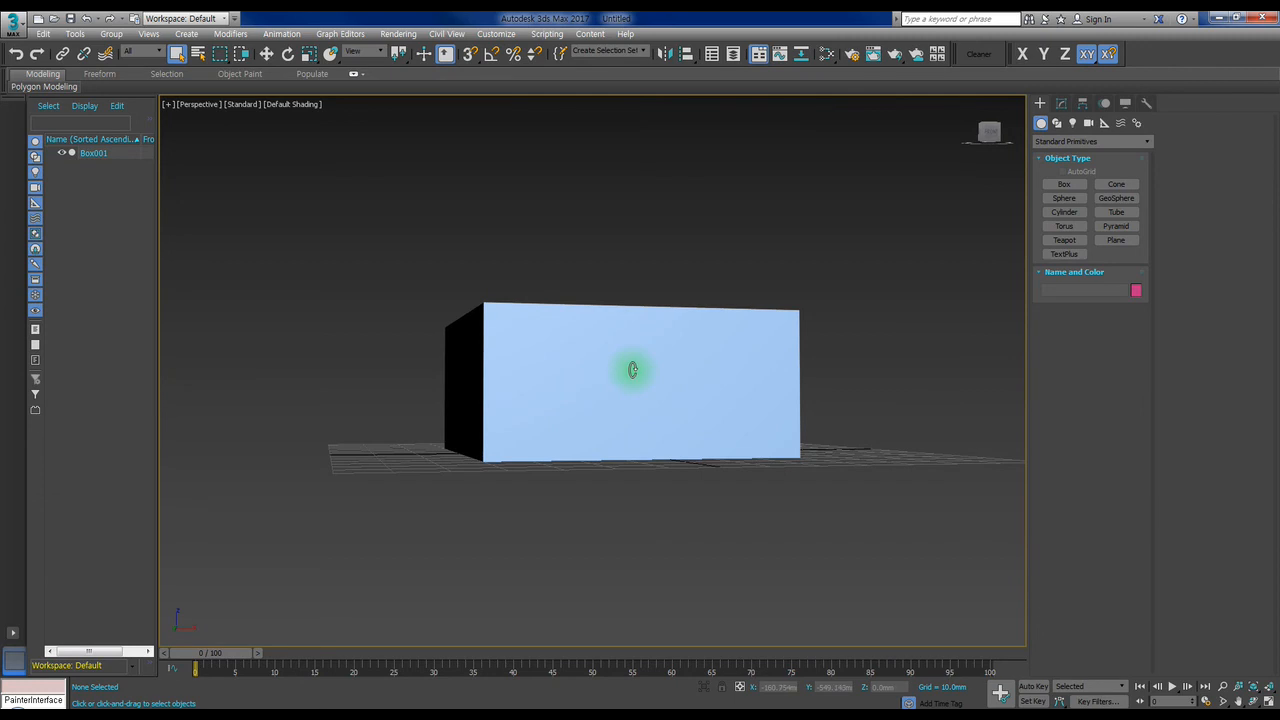
alt+middle_drag(622, 370, 640, 413)
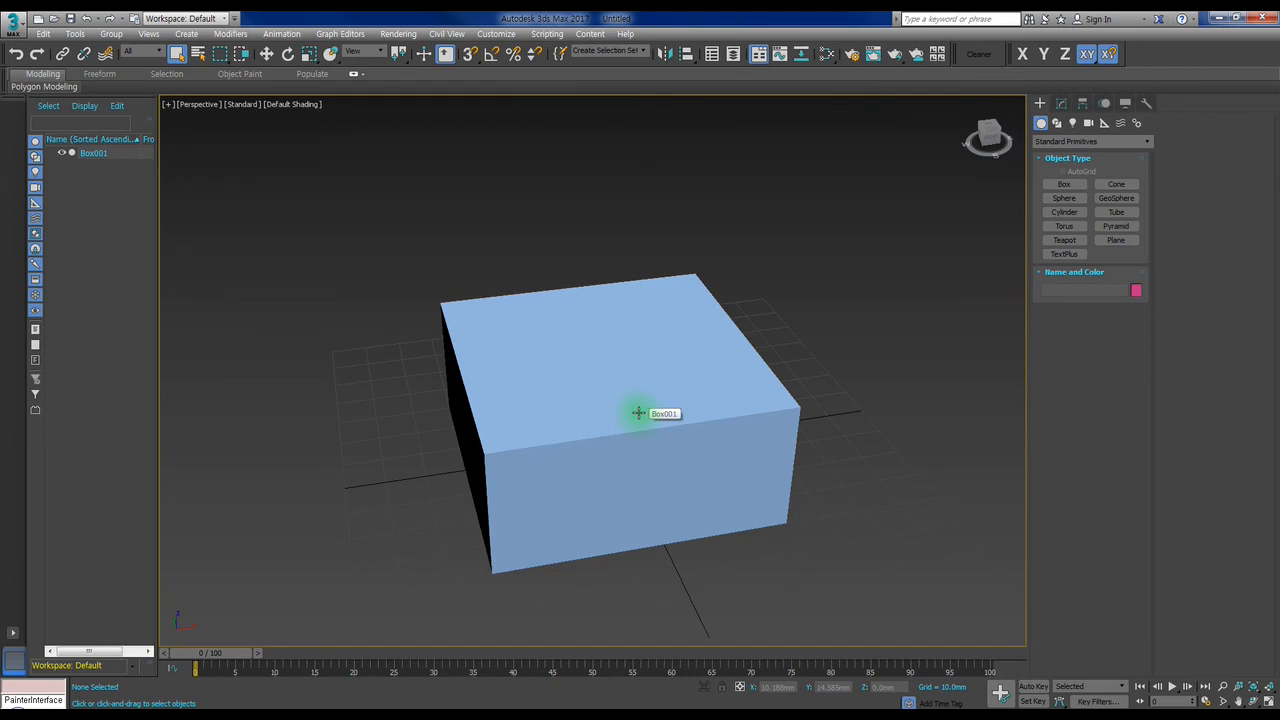
alt+middle_drag(564, 394, 593, 363)
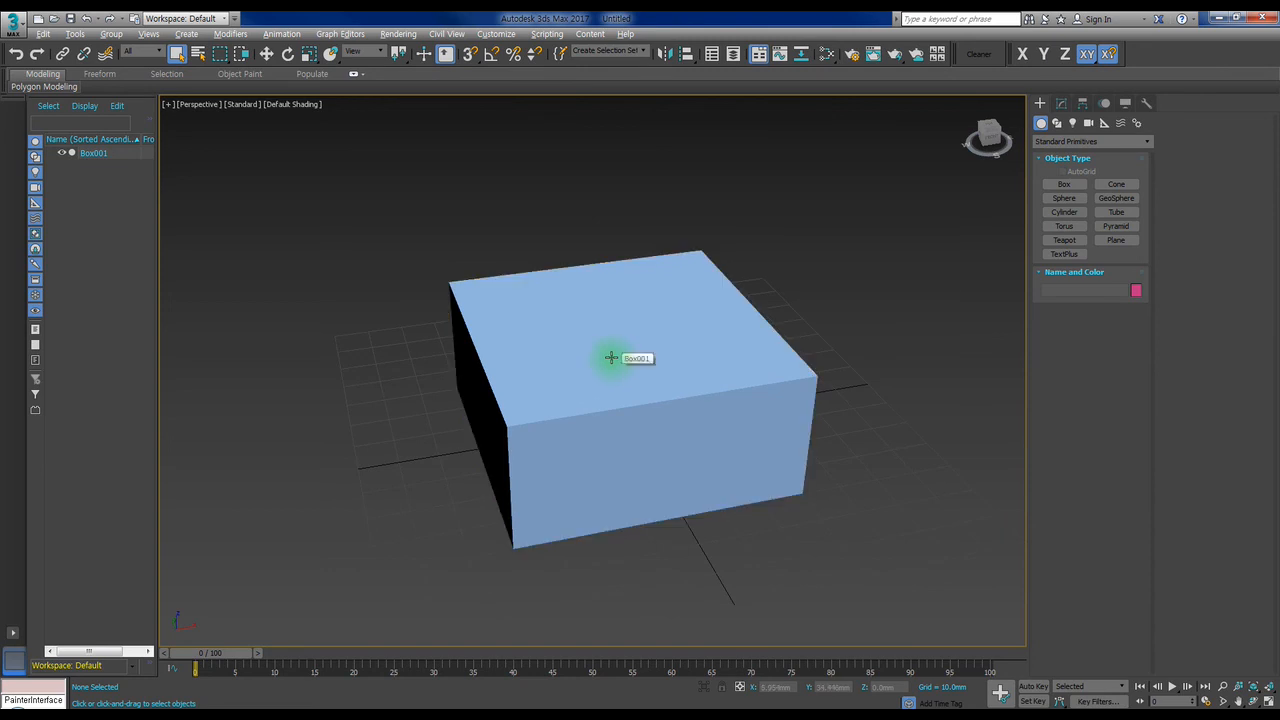
Orbit the Perspective view to face the box's corner, centre the box, and zoom in and out on it repeatedly.
mouse_move(600, 351)
alt+middle_down()
mouse_move(674, 349)
mouse_move(600, 240)
mouse_move(692, 348)
mouse_move(549, 317)
mouse_move(623, 286)
mouse_move(623, 357)
mouse_move(638, 359)
mouse_move(514, 326)
mouse_move(428, 329)
mouse_move(757, 340)
mouse_move(497, 314)
mouse_move(766, 346)
mouse_move(583, 334)
mouse_move(597, 340)
alt+middle_up()
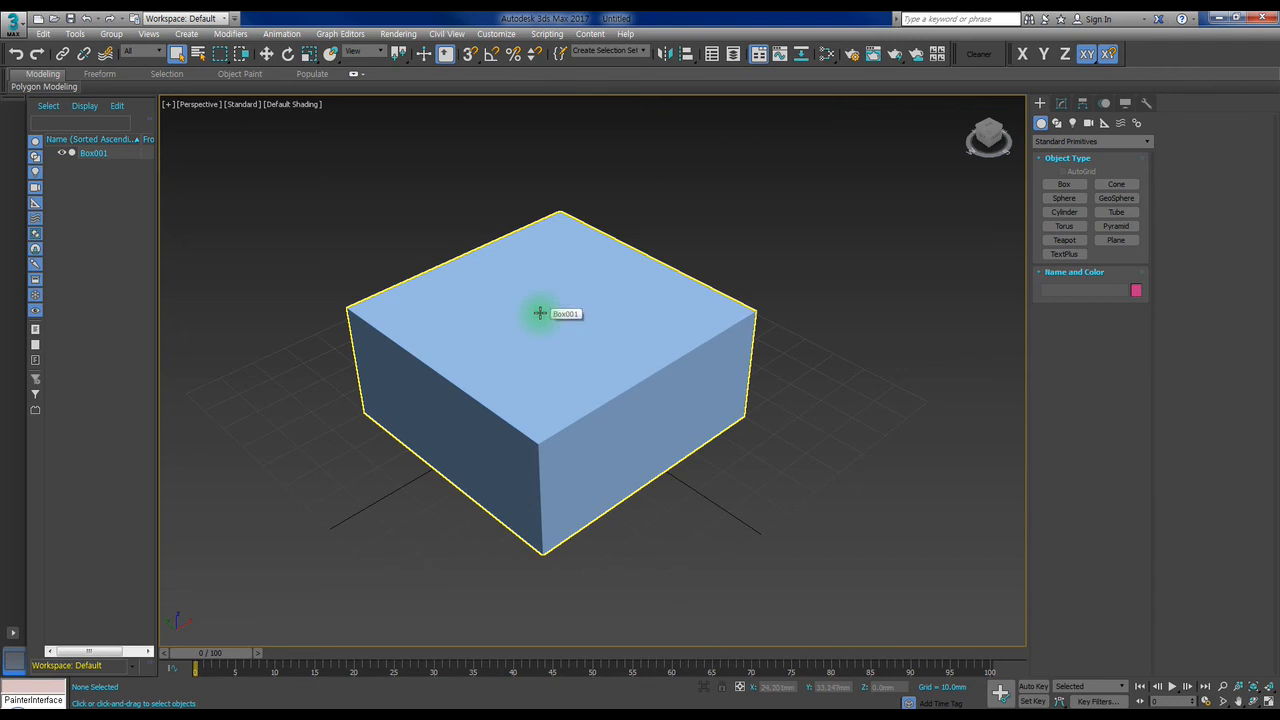
middle_drag(540, 313, 602, 332)
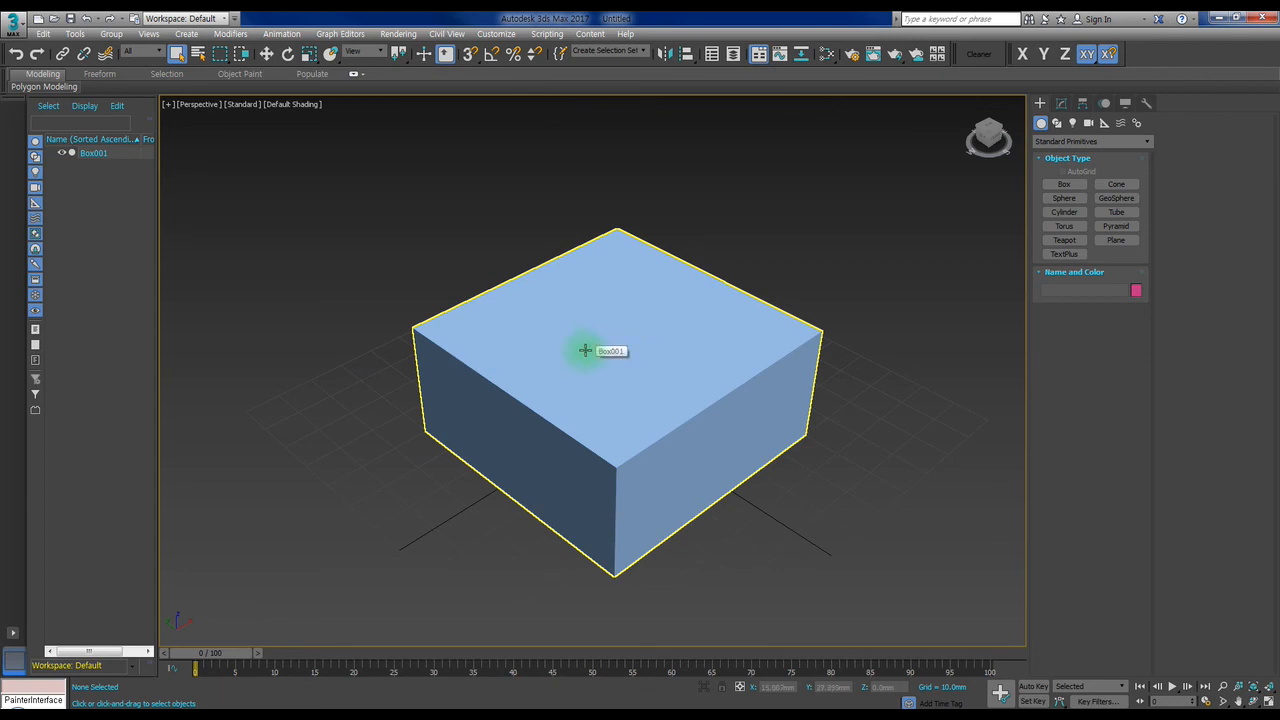
scroll(646, 362, up, 5)
scroll(646, 362, down, 7)
scroll(646, 362, up, 7)
scroll(646, 363, down, 3)
scroll(646, 363, up, 2)
scroll(646, 363, down, 5)
scroll(646, 363, up, 9)
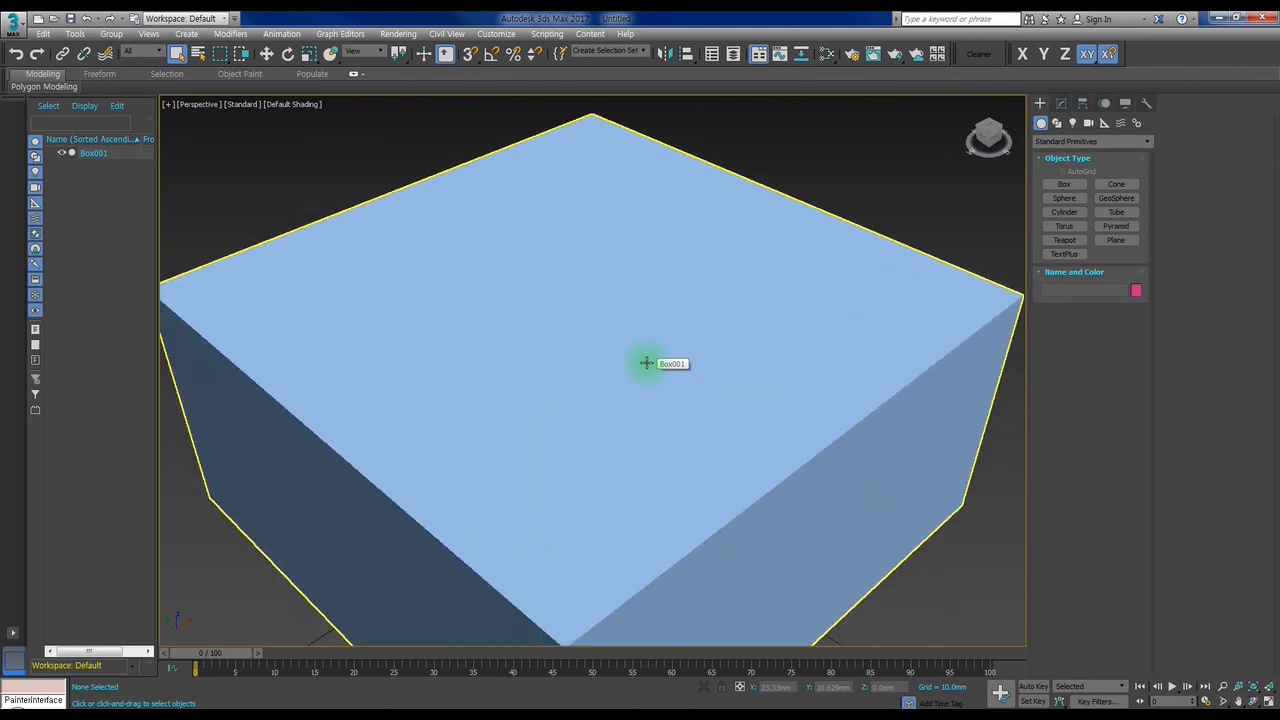
scroll(646, 363, down, 6)
scroll(646, 363, up, 5)
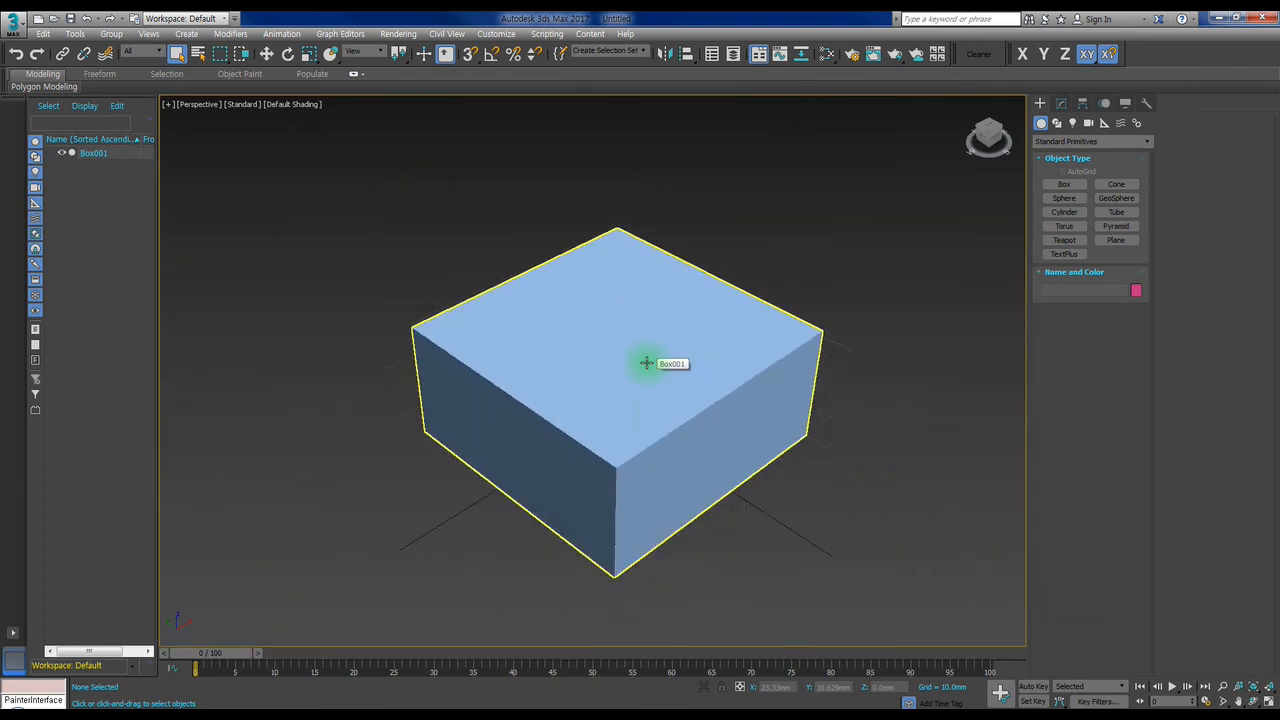
scroll(646, 363, up, 2)
scroll(646, 363, down, 6)
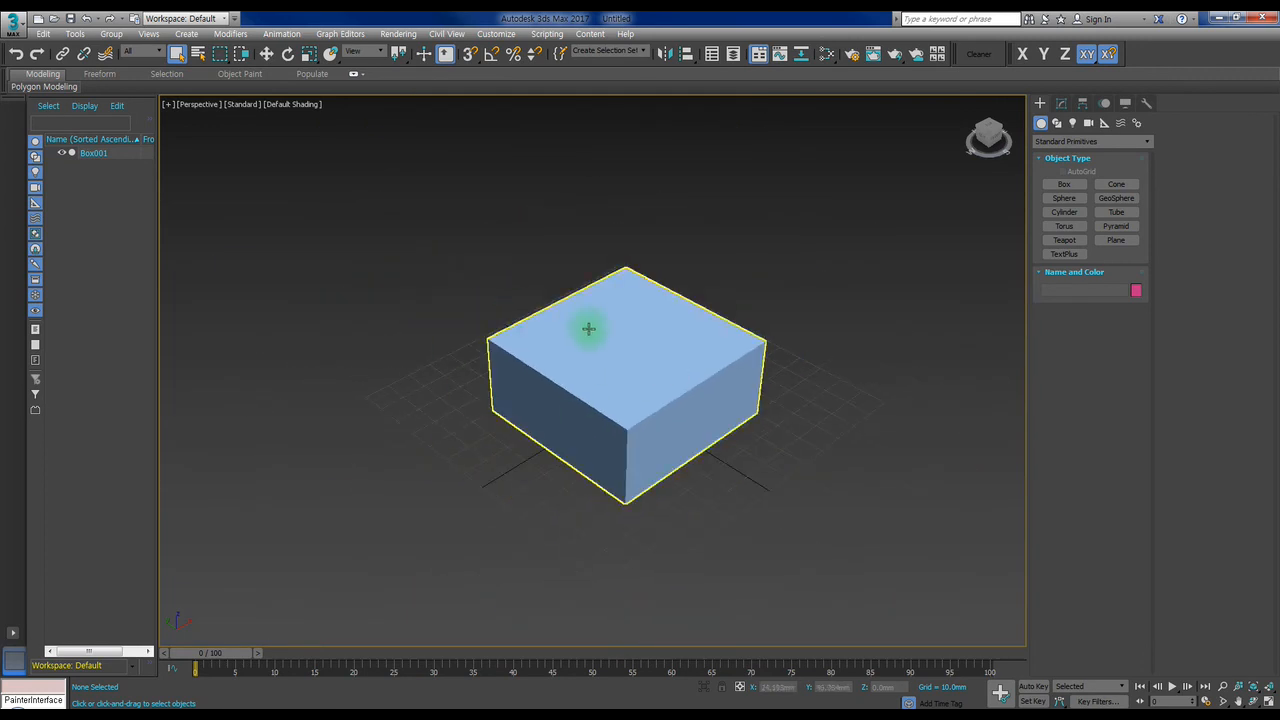
scroll(624, 367, up, 8)
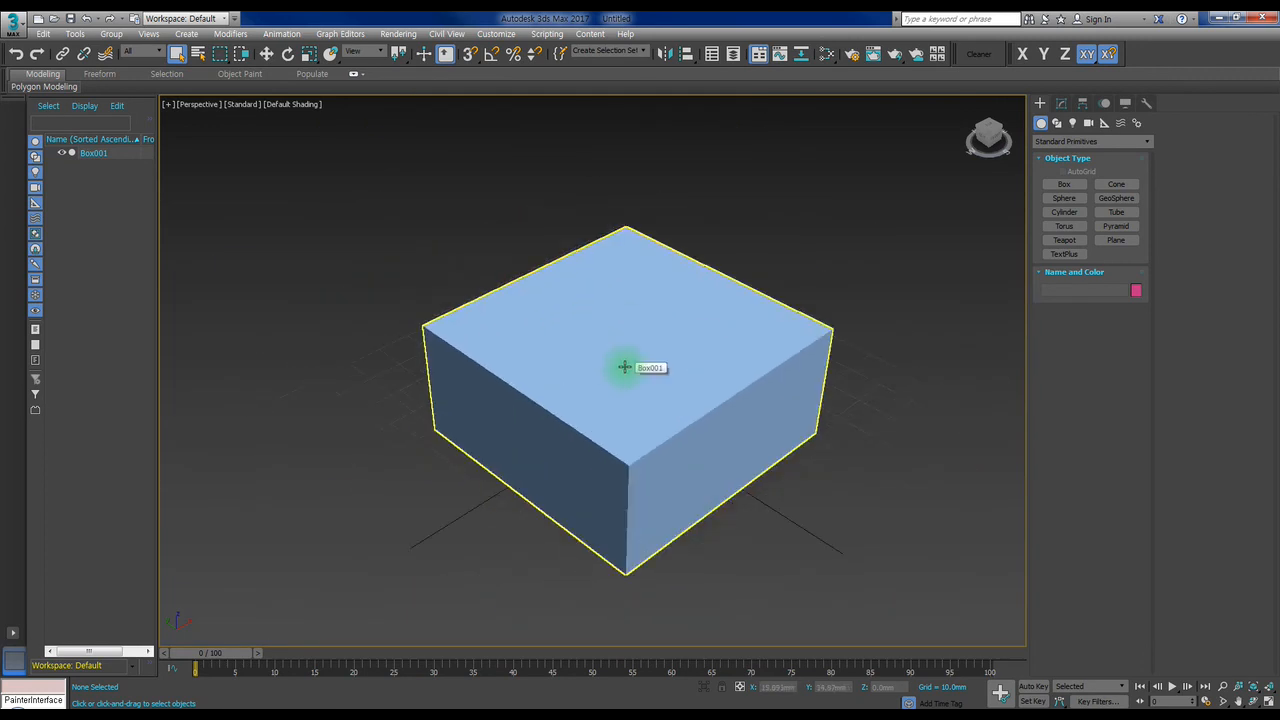
scroll(624, 367, down, 5)
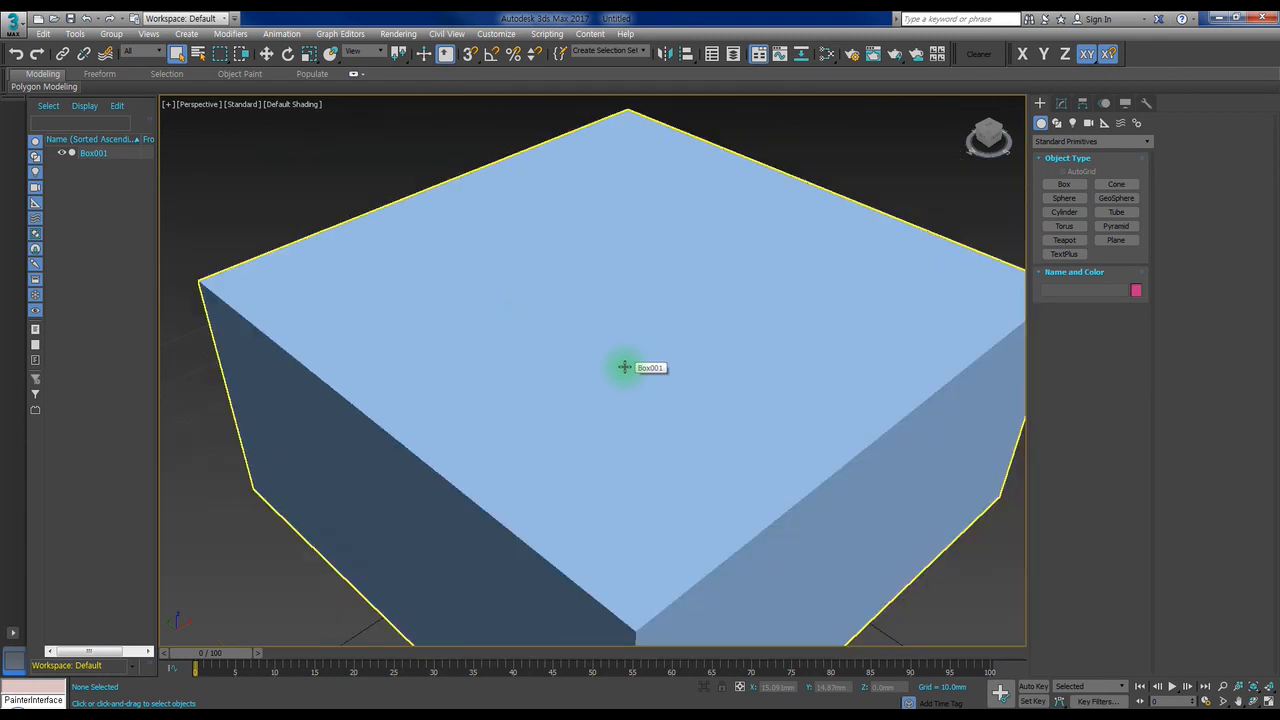
scroll(624, 367, down, 4)
scroll(624, 367, up, 4)
scroll(624, 367, up, 2)
scroll(624, 367, down, 6)
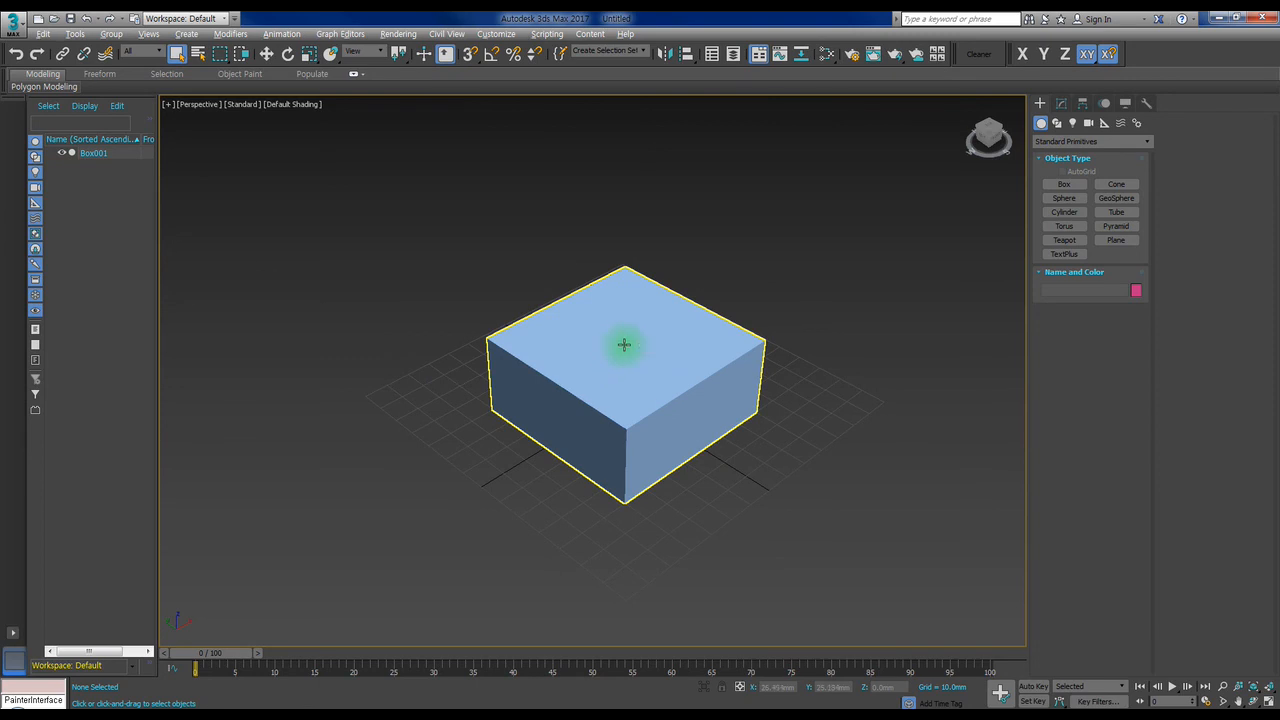
Practise zooming the Perspective view gradually on the box with the interactive Zoom tool, leaving the tool after each use.
key(alt+z)
mouse_move(624, 344)
mouse_down()
mouse_move(797, 483)
mouse_move(636, 334)
mouse_up()
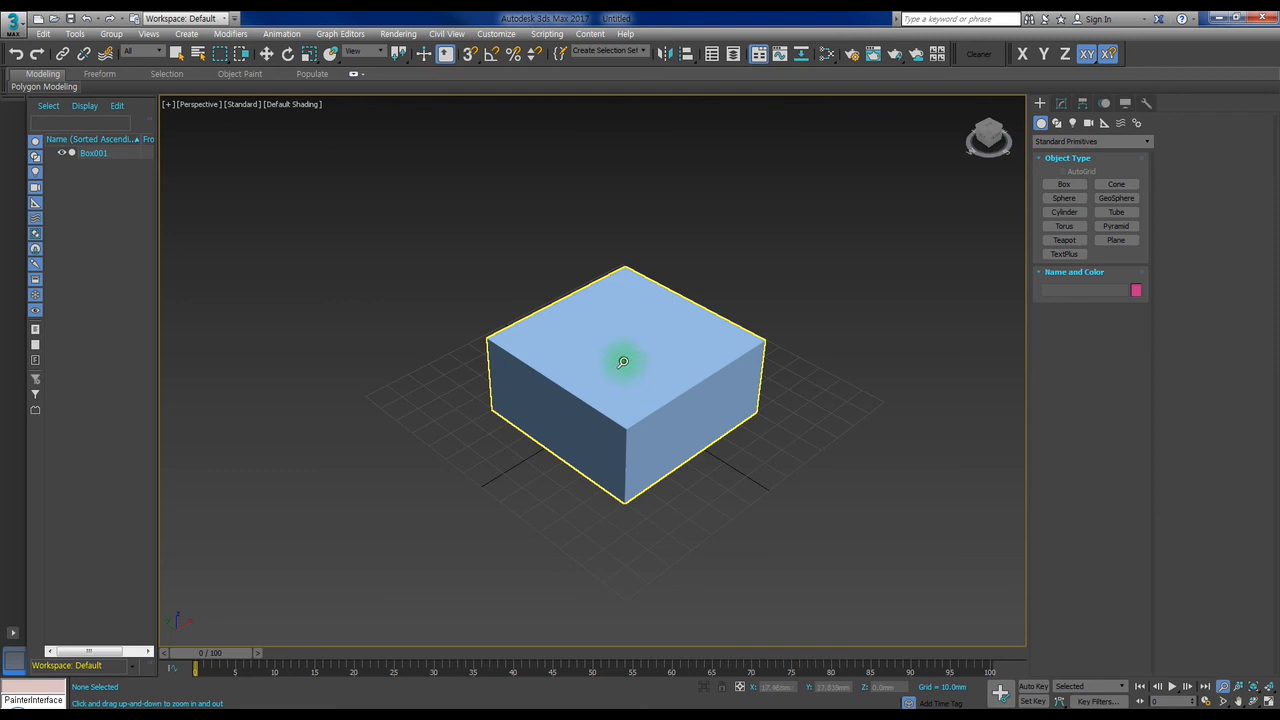
mouse_move(622, 362)
mouse_down()
mouse_move(620, 304)
mouse_move(611, 340)
mouse_move(689, 343)
mouse_move(521, 340)
mouse_move(634, 320)
mouse_move(620, 337)
mouse_move(620, 309)
mouse_move(617, 347)
mouse_move(623, 300)
mouse_move(620, 360)
mouse_move(630, 304)
mouse_move(630, 348)
mouse_up()
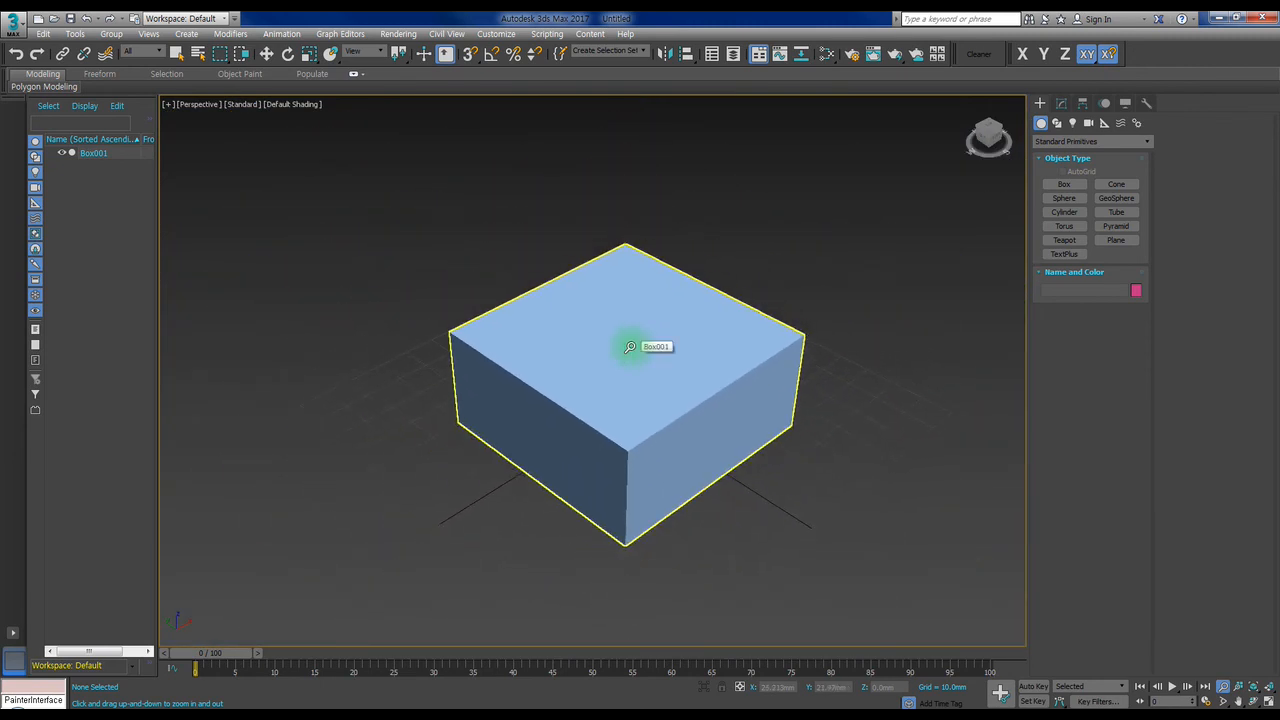
drag(630, 347, 630, 348)
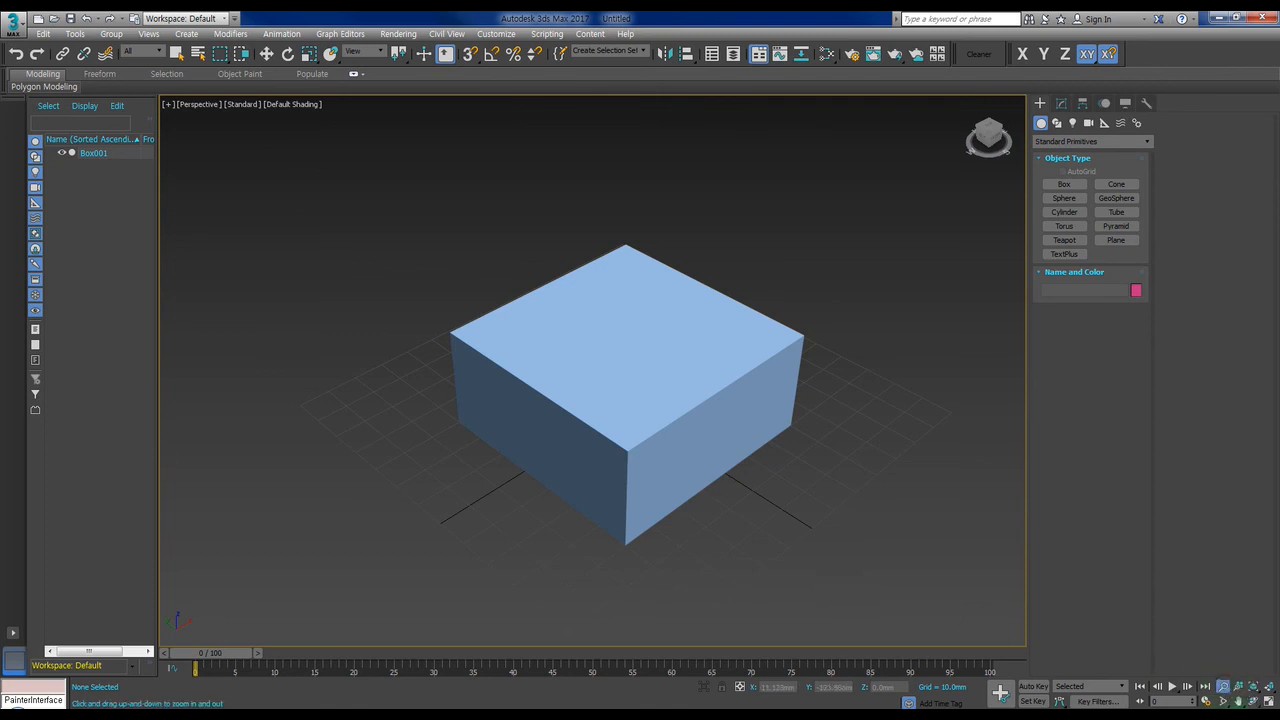
right_click(847, 546)
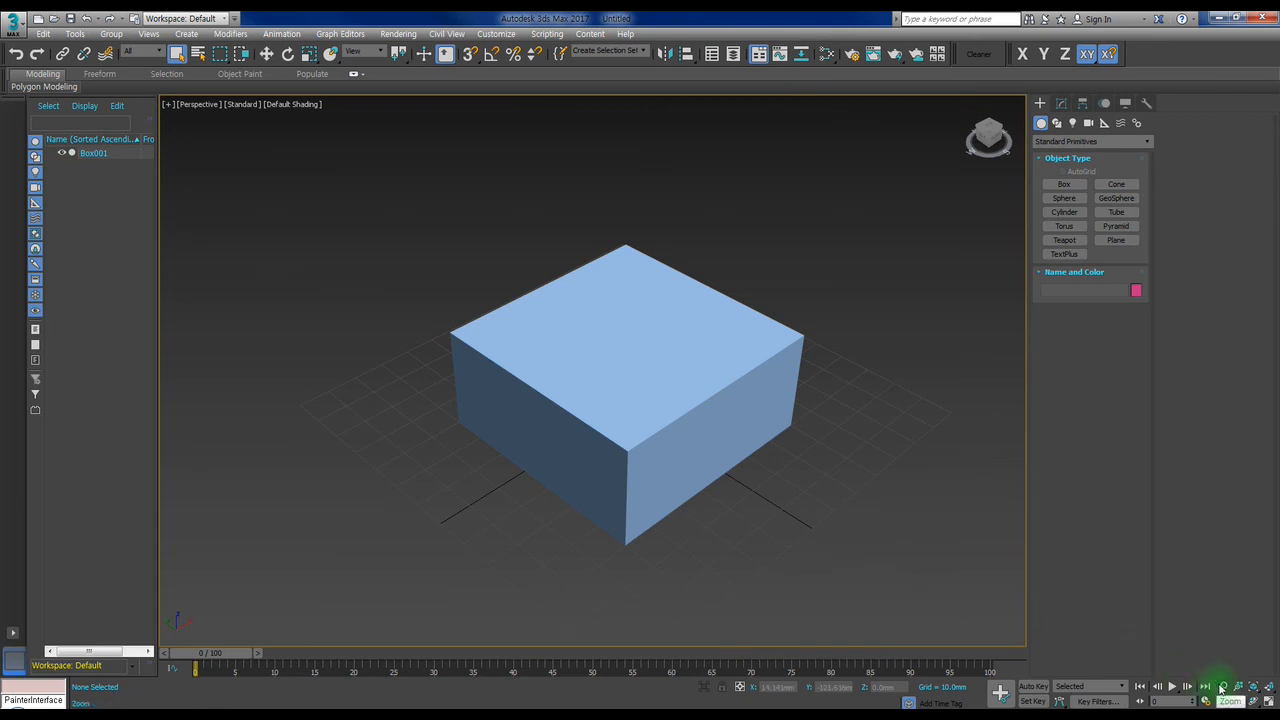
click(1222, 687)
mouse_move(634, 409)
mouse_down()
mouse_move(644, 349)
mouse_move(628, 405)
mouse_up()
right_click(628, 404)
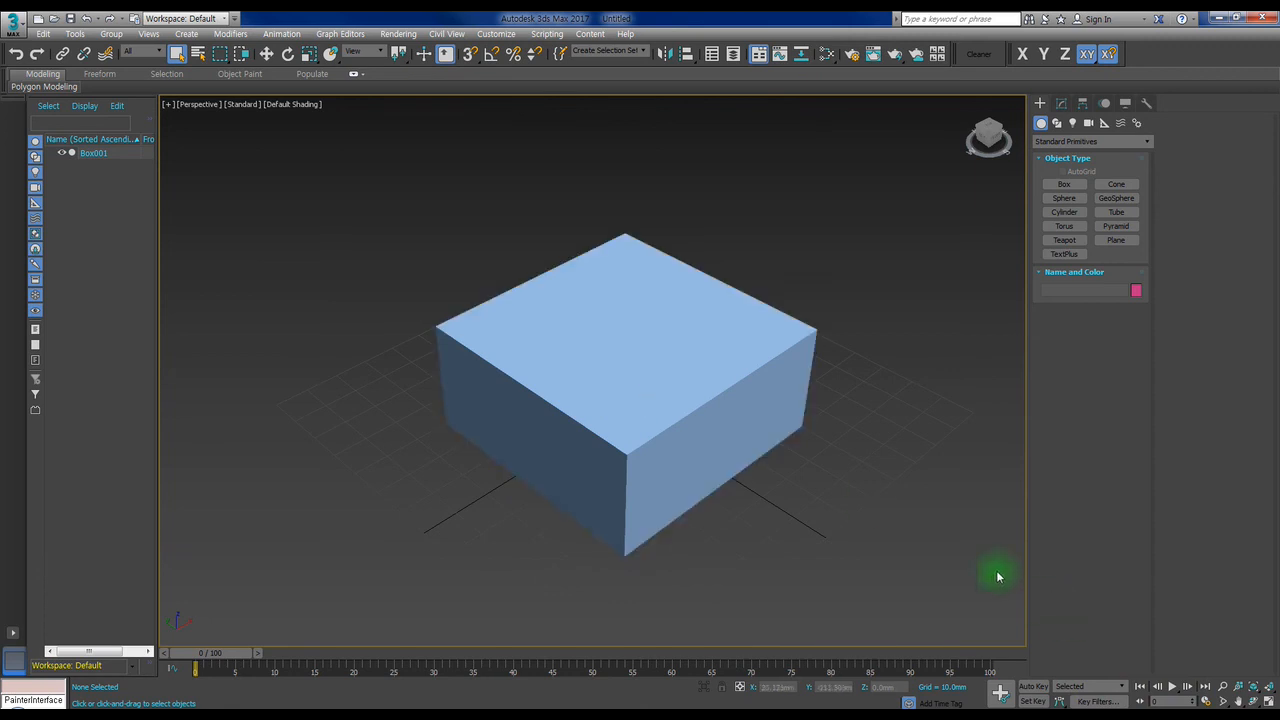
key(alt+z)
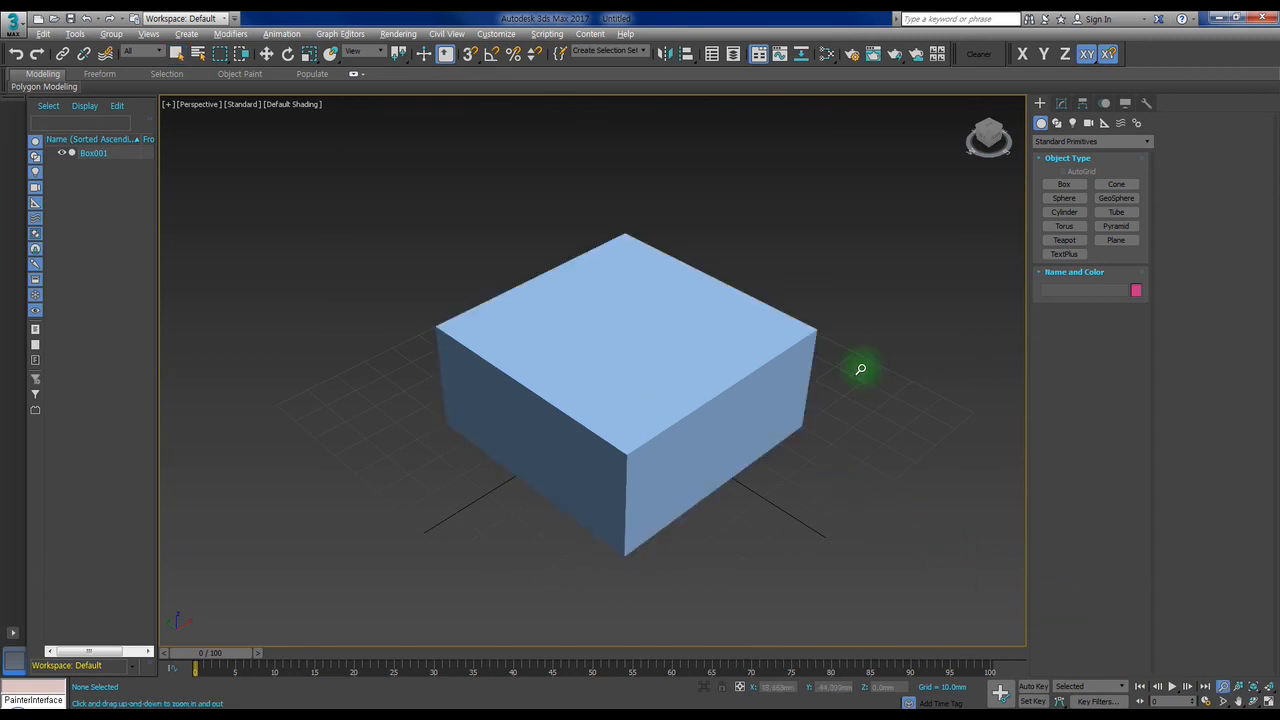
right_click(860, 243)
right_click(861, 240)
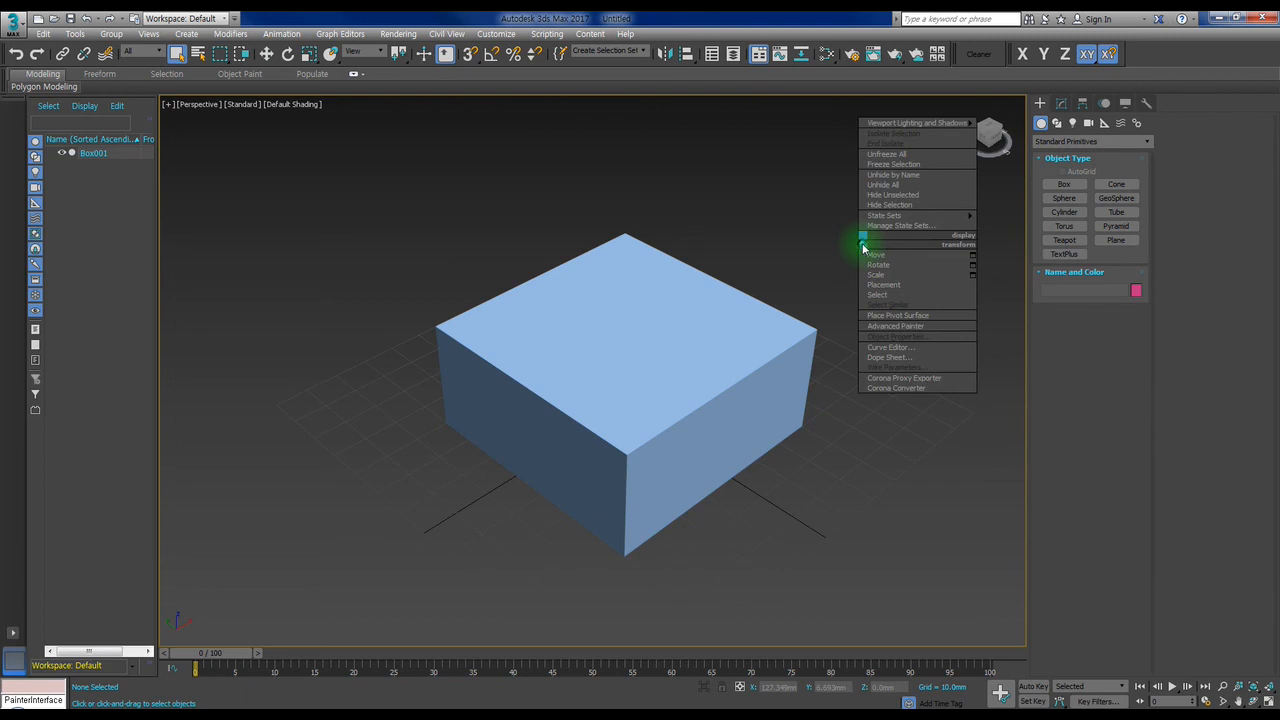
click(797, 236)
click(734, 409)
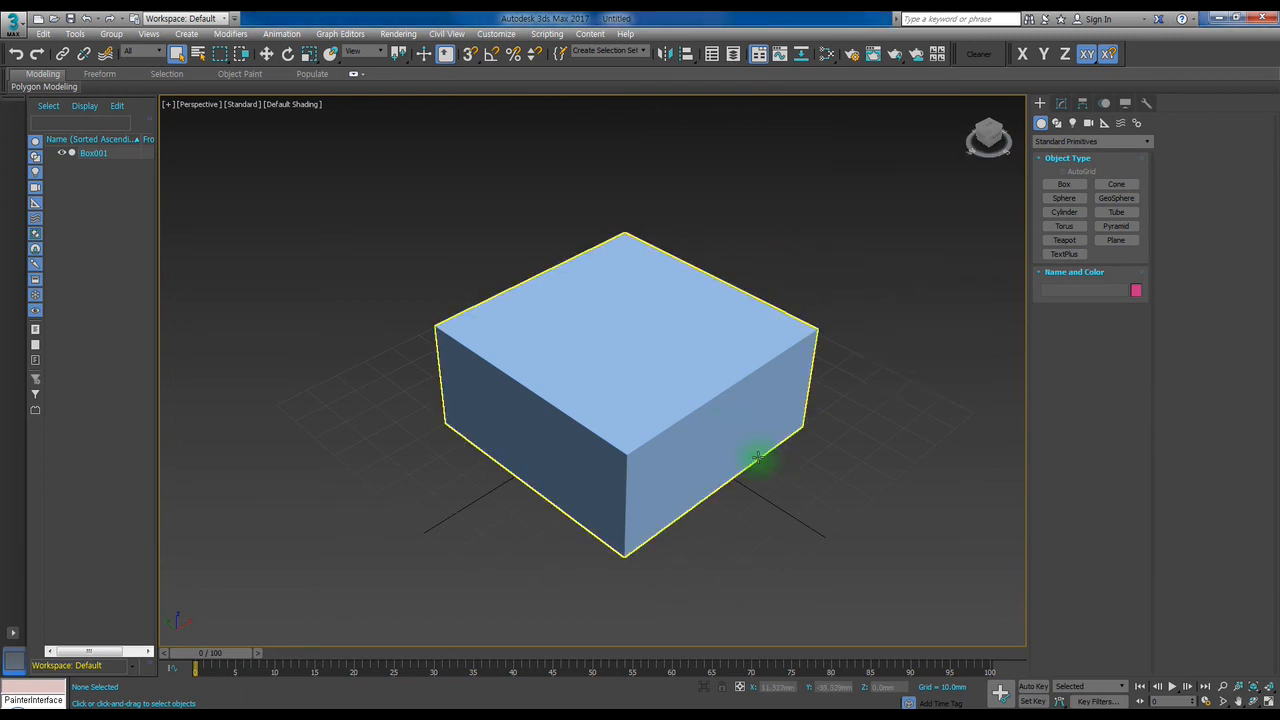
click(821, 405)
Pan the Perspective view until the box is completely out of sight.
middle_drag(662, 378, 505, 372)
middle_drag(785, 383, 363, 329)
middle_drag(760, 366, 630, 349)
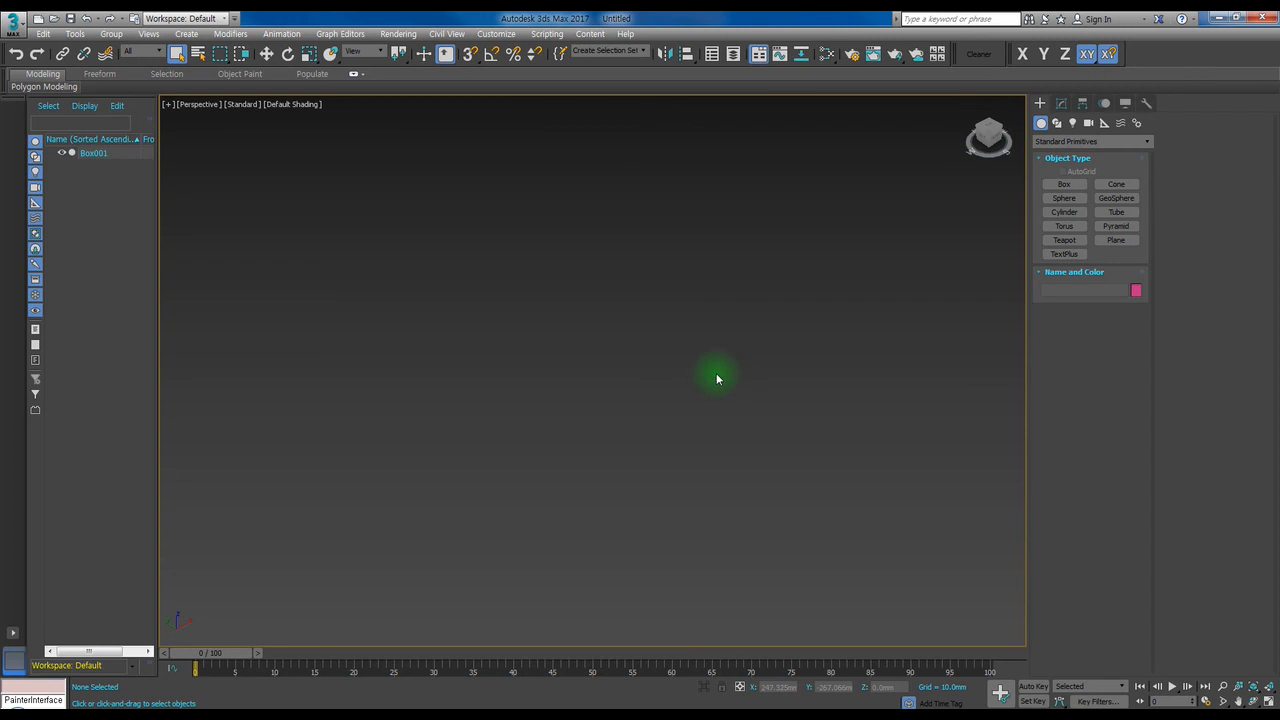
Switch to the four-viewport layout and pan the Top, Front and Left views until the box is out of sight.
key(alt+w)
click(409, 218)
click(406, 210)
middle_drag(402, 262, 150, 250)
middle_drag(871, 271, 594, 217)
middle_drag(489, 480, 256, 489)
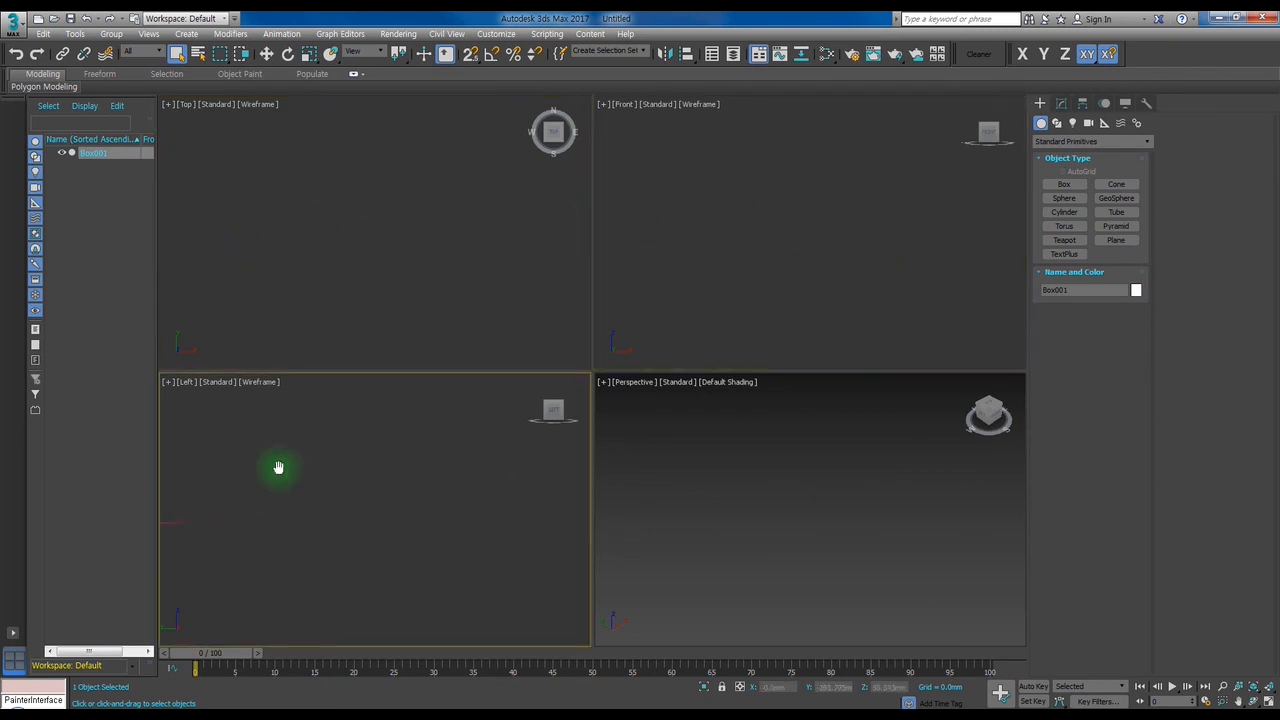
Clear the selection and activate the Front, Top, Left and Perspective viewports in turn, ending in Perspective.
click(880, 490)
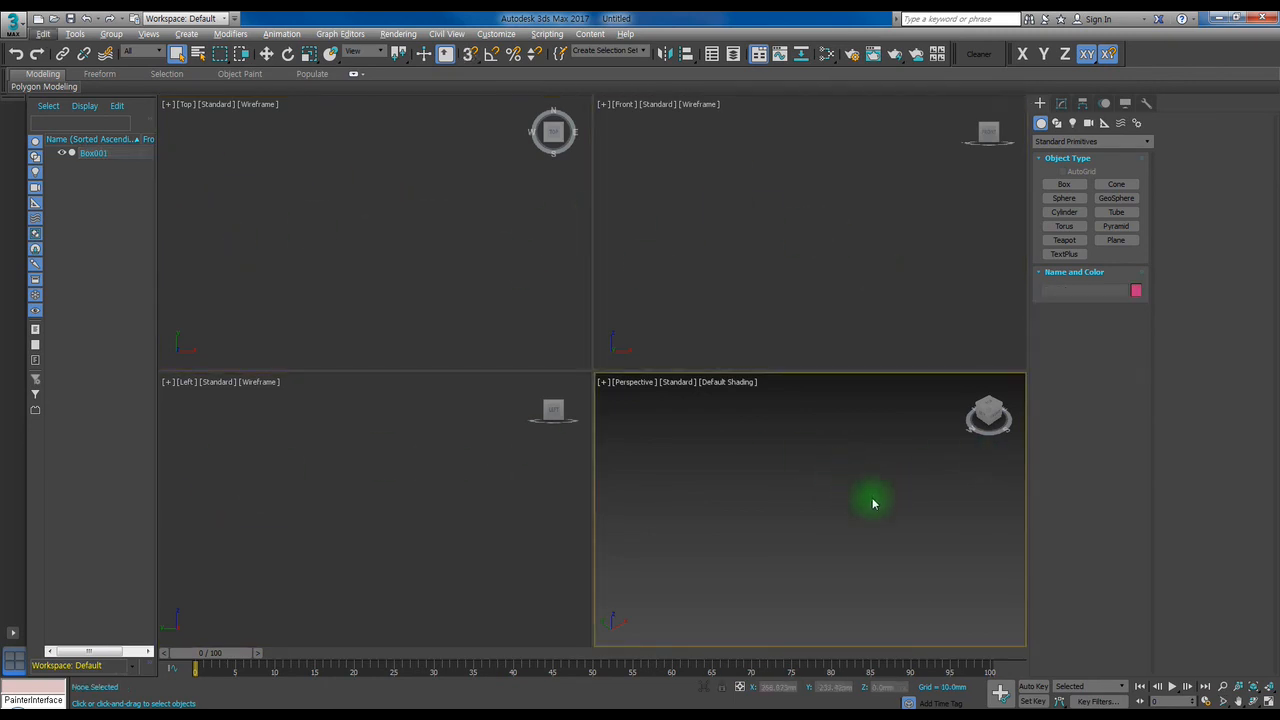
click(856, 267)
click(366, 192)
click(419, 508)
click(789, 534)
click(775, 288)
click(762, 508)
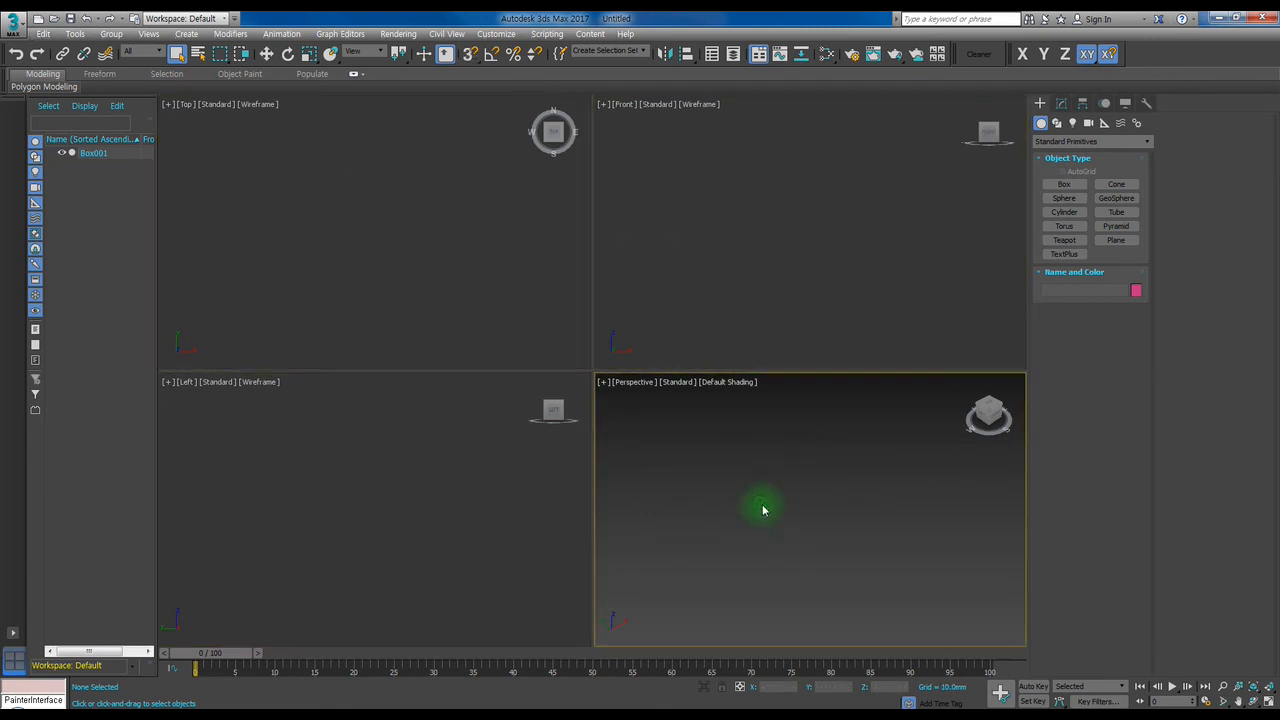
Select the out-of-sight box, rename it as z, and frame it in the Perspective viewport.
key(ctrl+a)
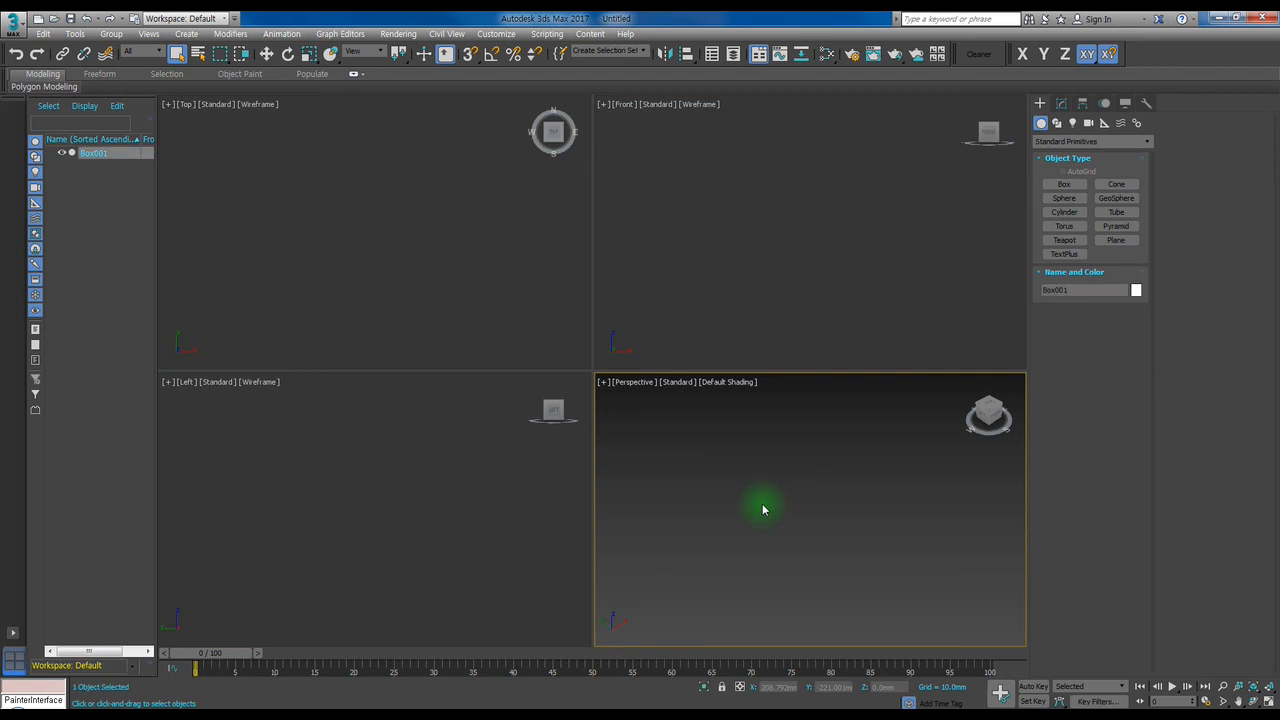
double_click(1077, 290)
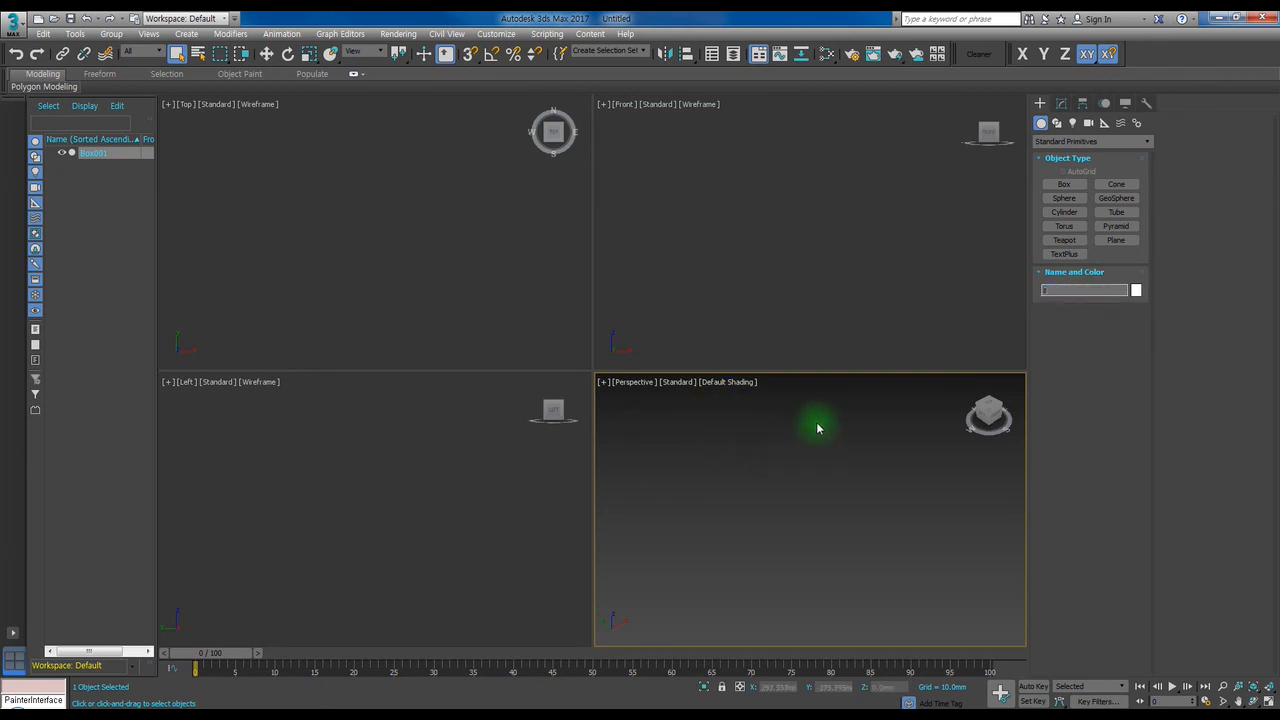
click(1061, 103)
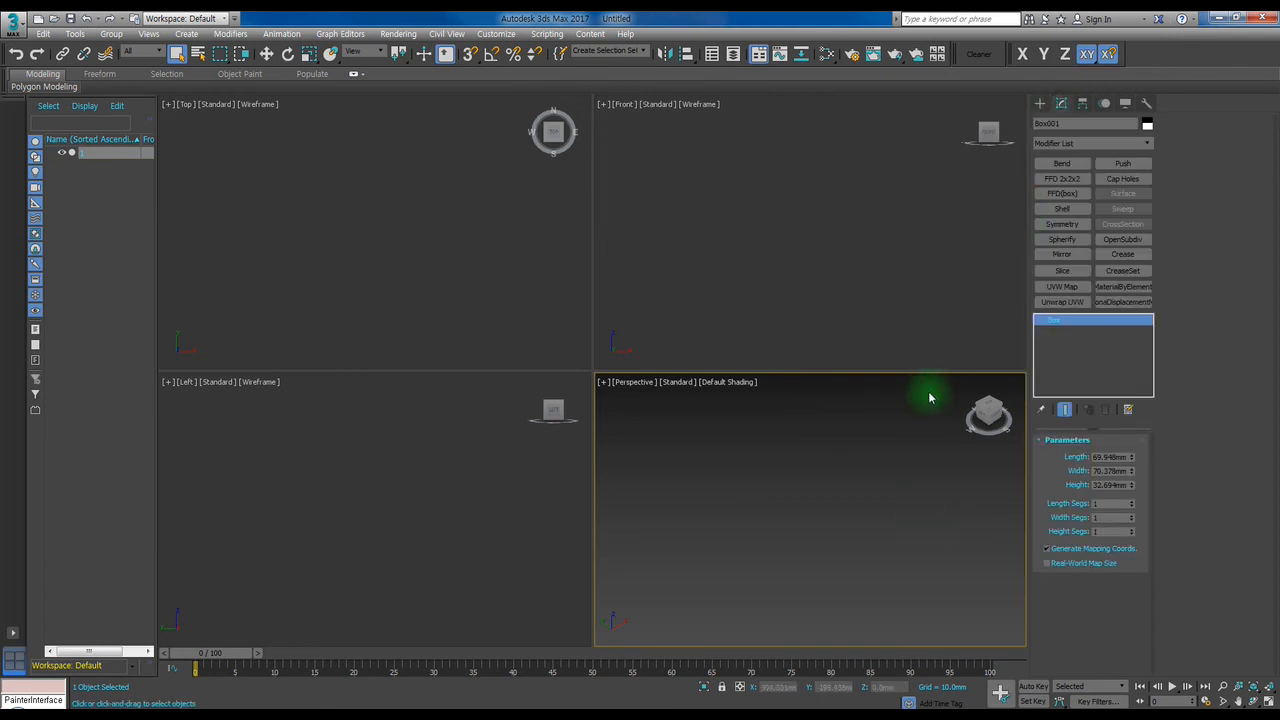
click(1040, 103)
click(809, 453)
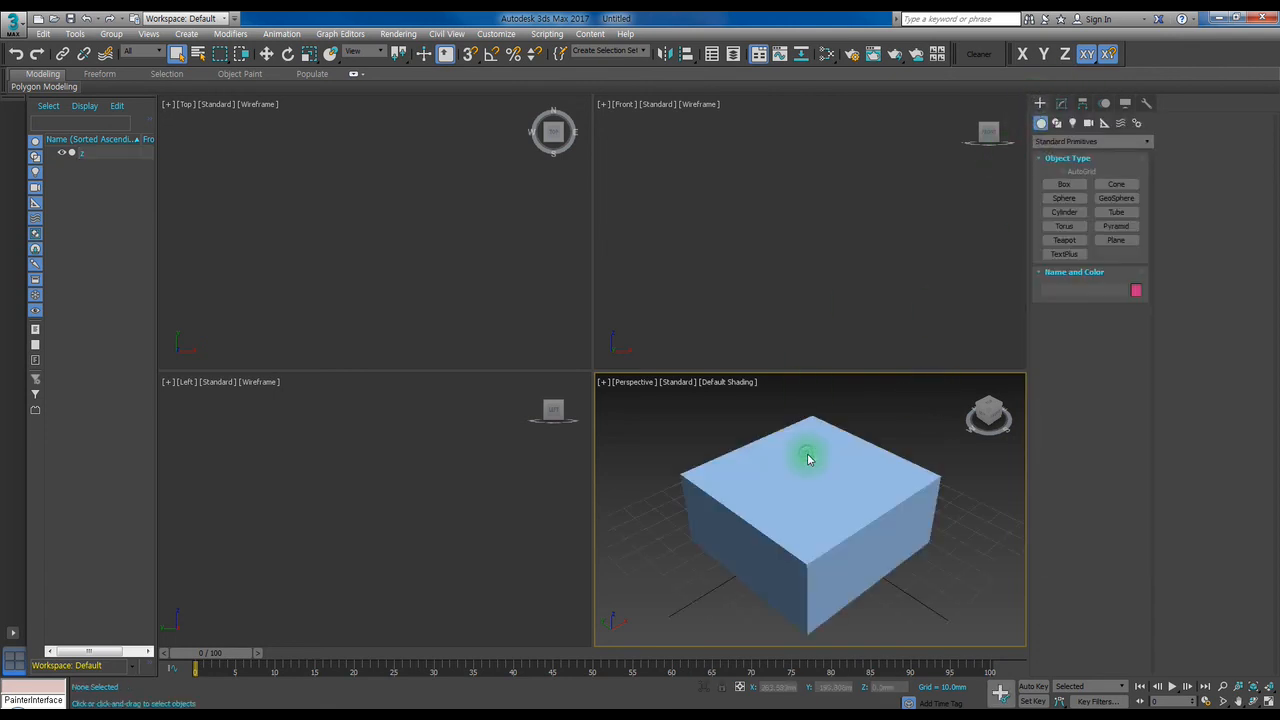
Frame the box in the Front, Top and Left viewports as well, leaving the Left viewport active with nothing selected.
click(810, 459)
click(780, 642)
click(883, 509)
click(722, 548)
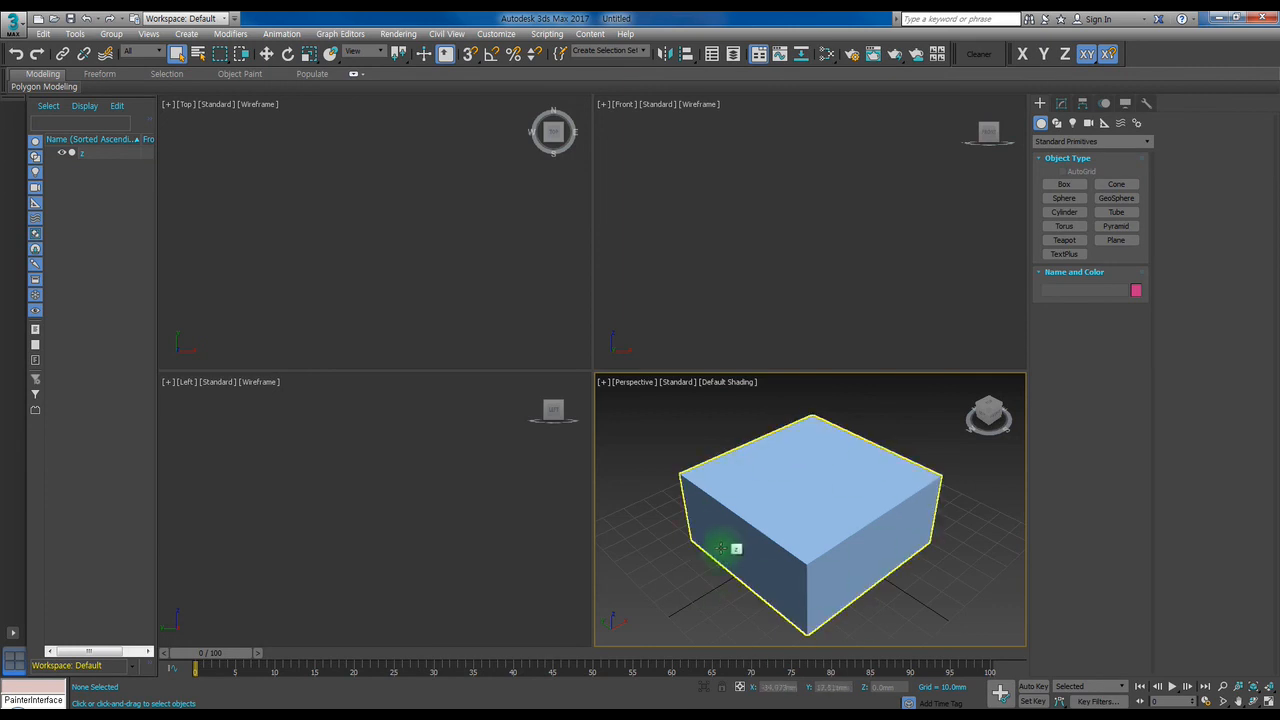
click(757, 245)
click(757, 245)
click(534, 231)
click(446, 503)
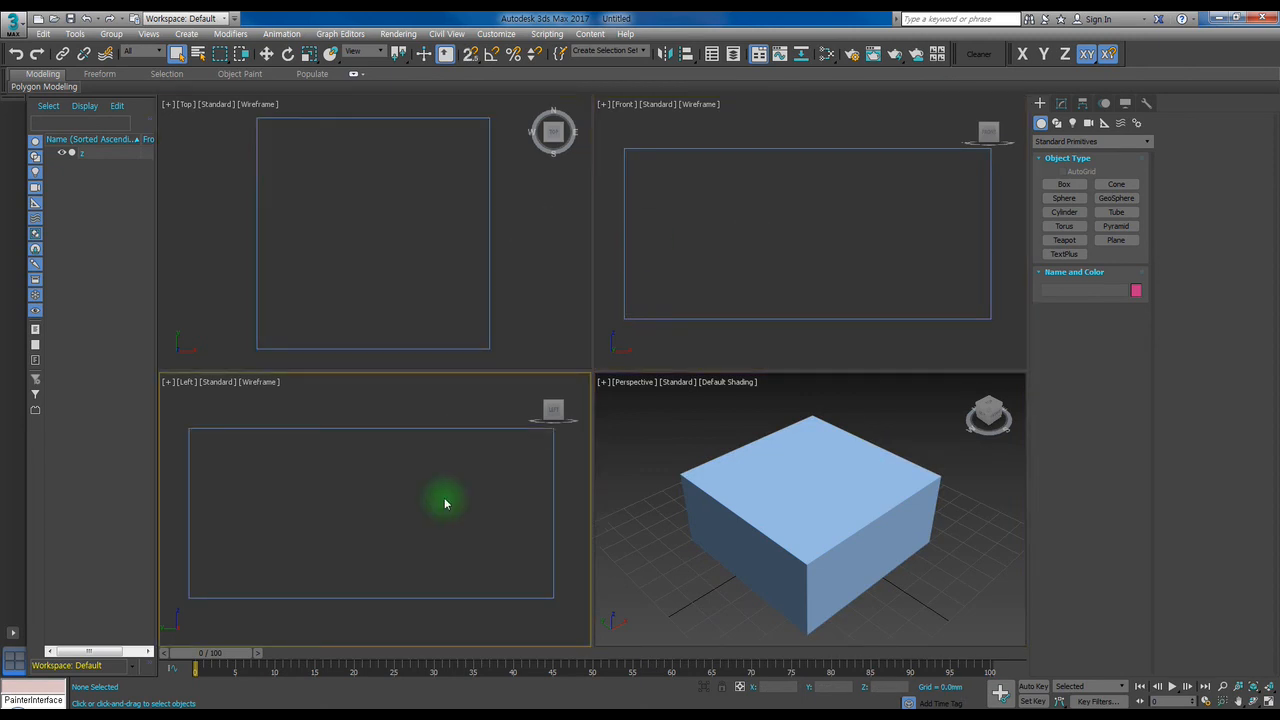
Pan the Perspective, Front, Top and Left viewports until the box is out of sight in each of them.
click(794, 466)
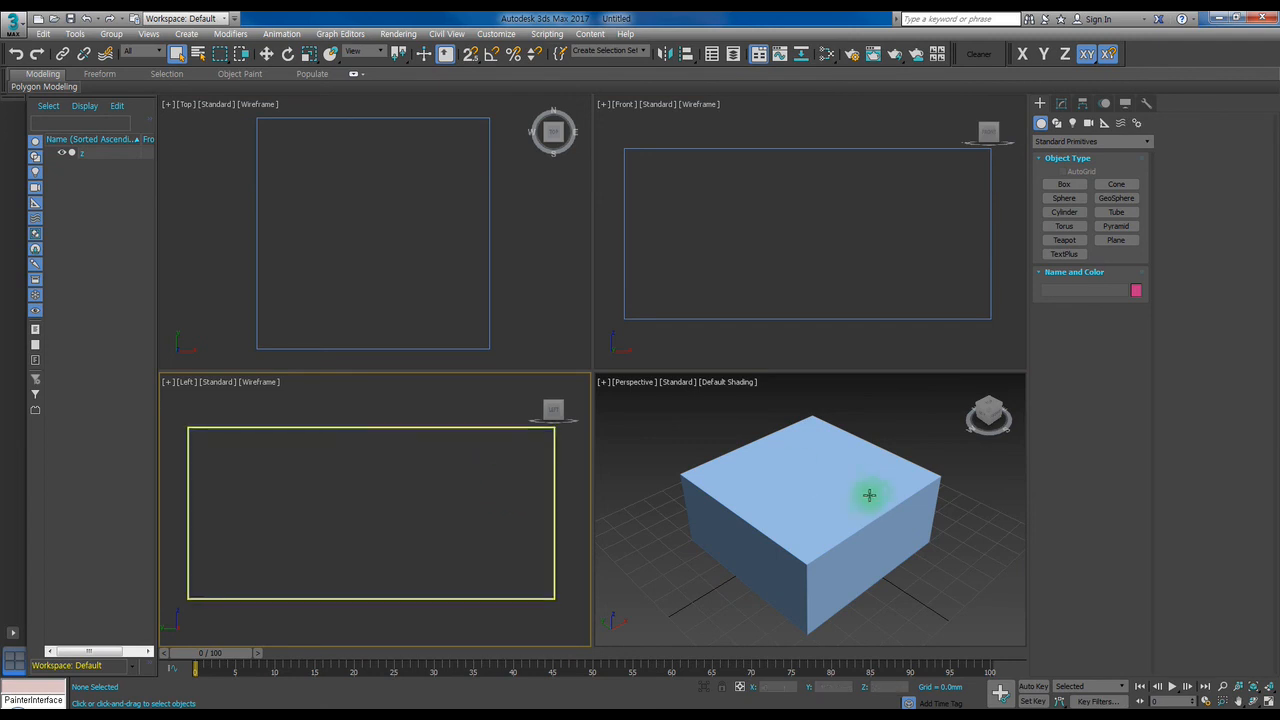
click(357, 497)
click(845, 273)
click(419, 263)
click(465, 244)
click(48, 228)
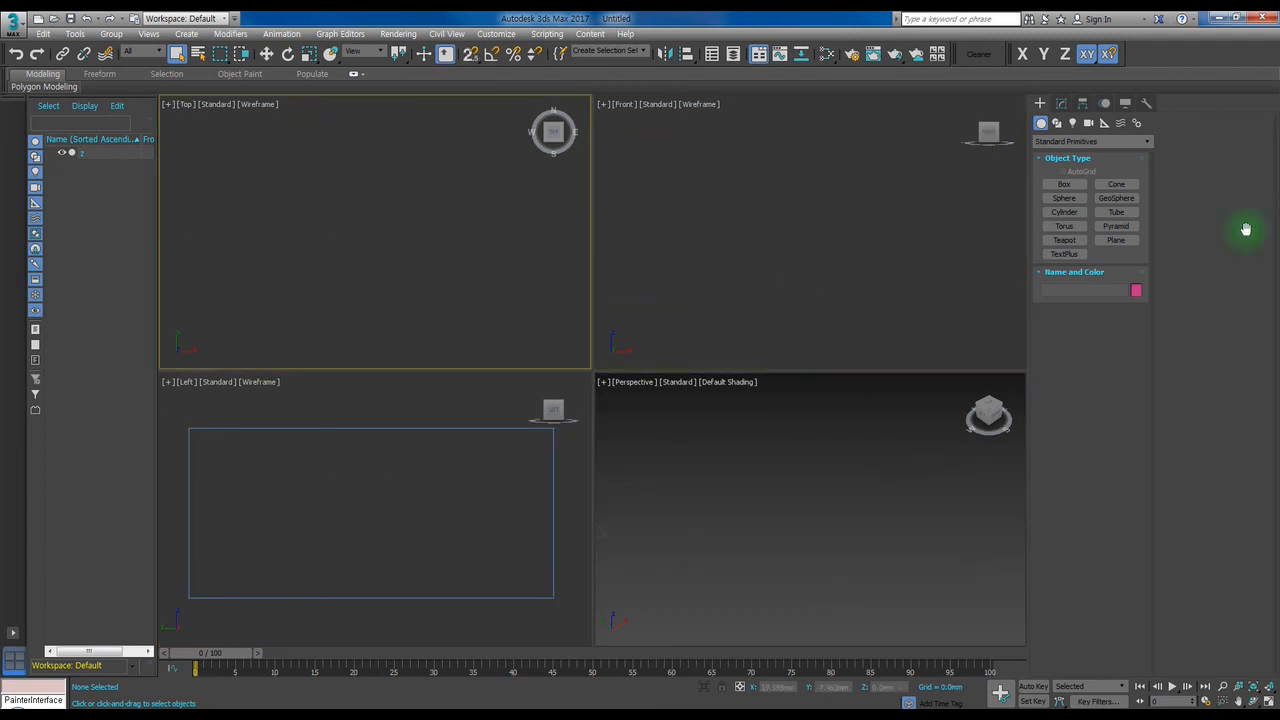
click(414, 511)
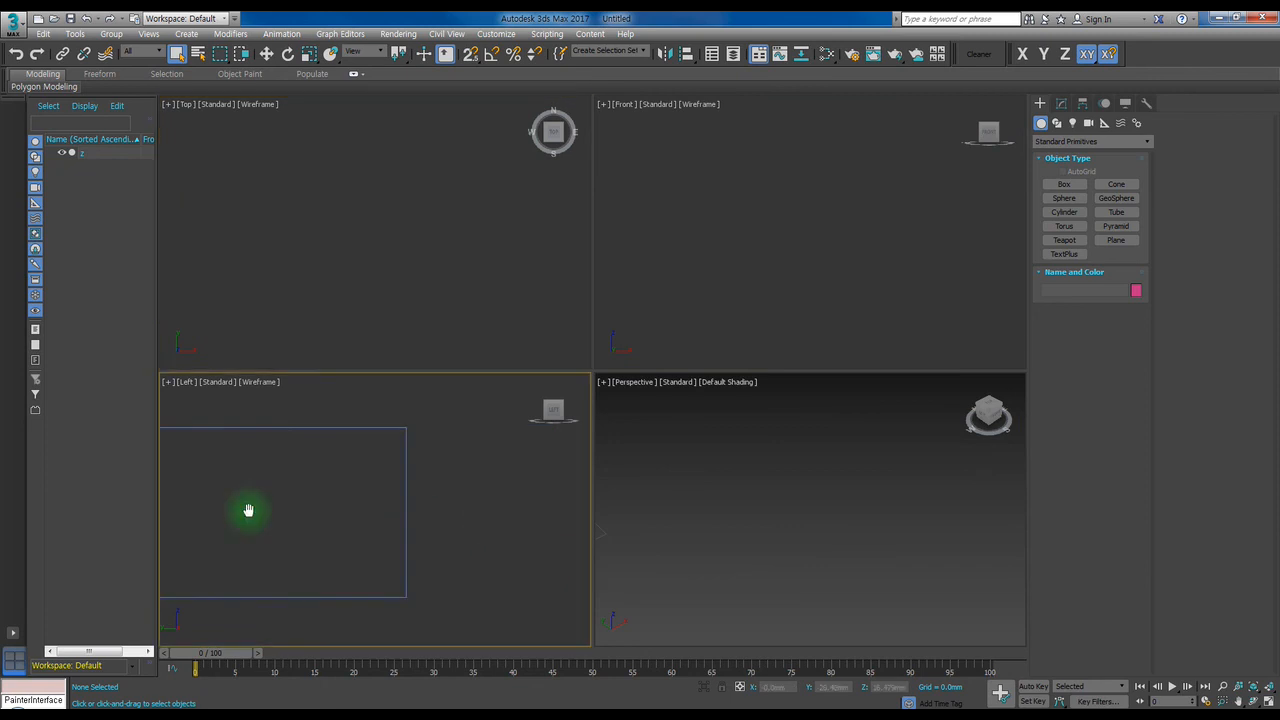
Create a second, upright box in the empty Perspective viewport and leave the Box tool.
click(1062, 184)
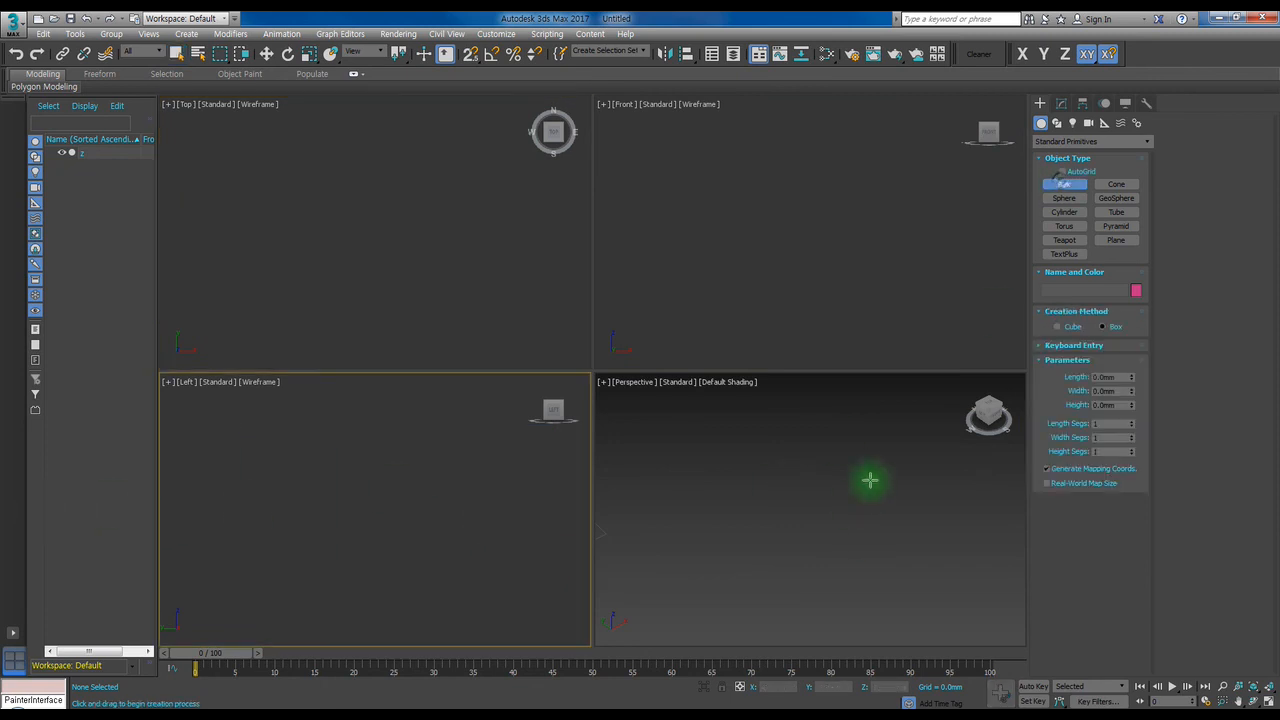
click(820, 516)
drag(820, 510, 766, 606)
click(737, 491)
right_click(920, 480)
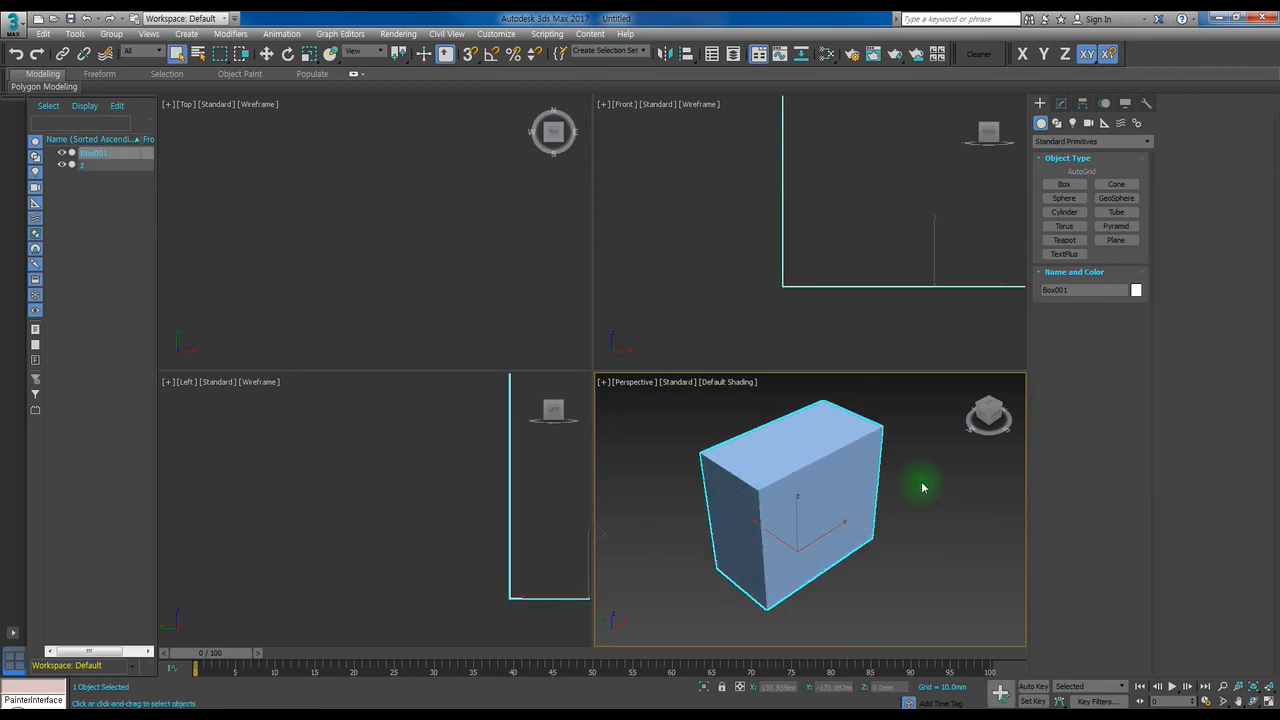
Select both boxes, frame them in all four viewports with Zoom Extents All Selected, and clear the selection.
key(ctrl+a)
key(z)
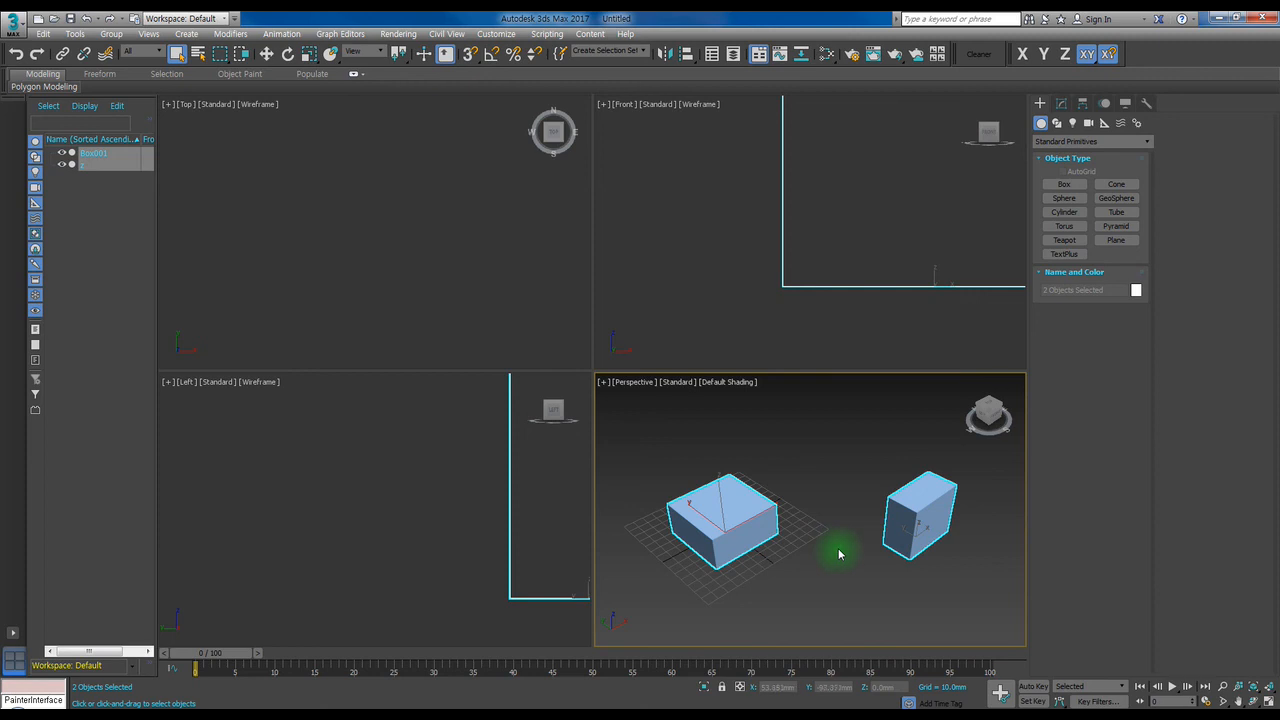
middle_drag(905, 528, 810, 534)
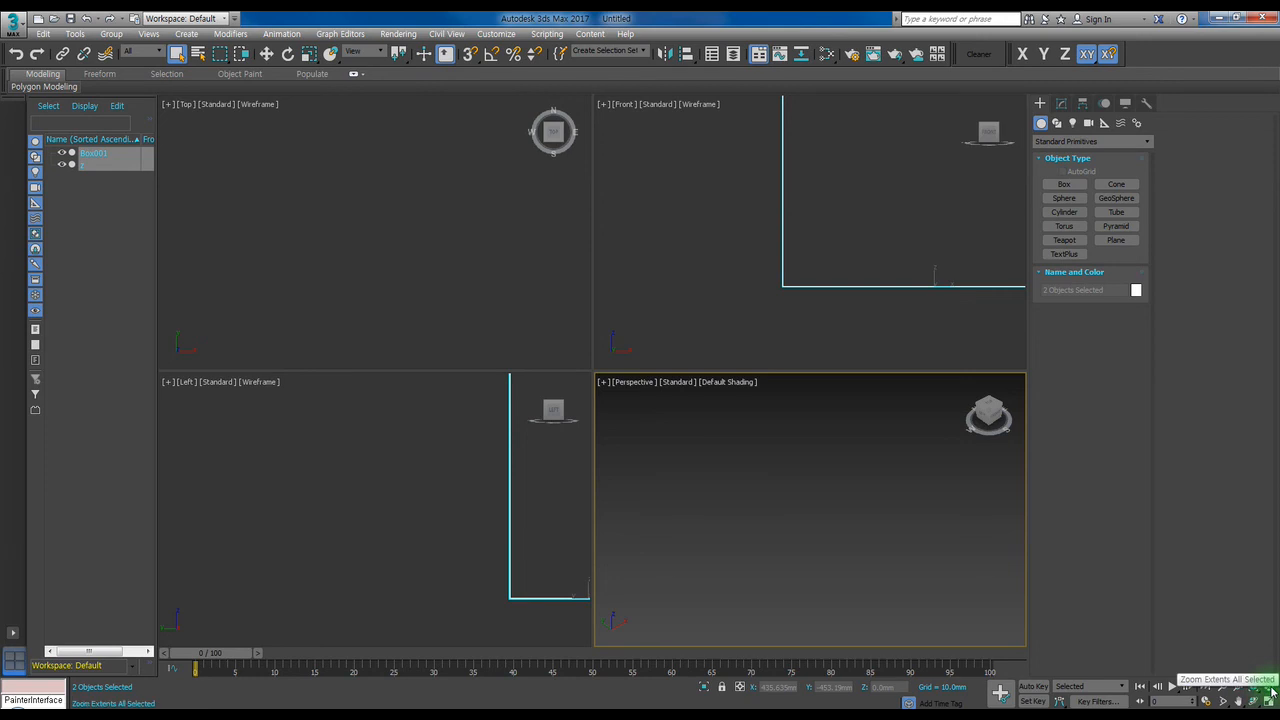
click(1270, 688)
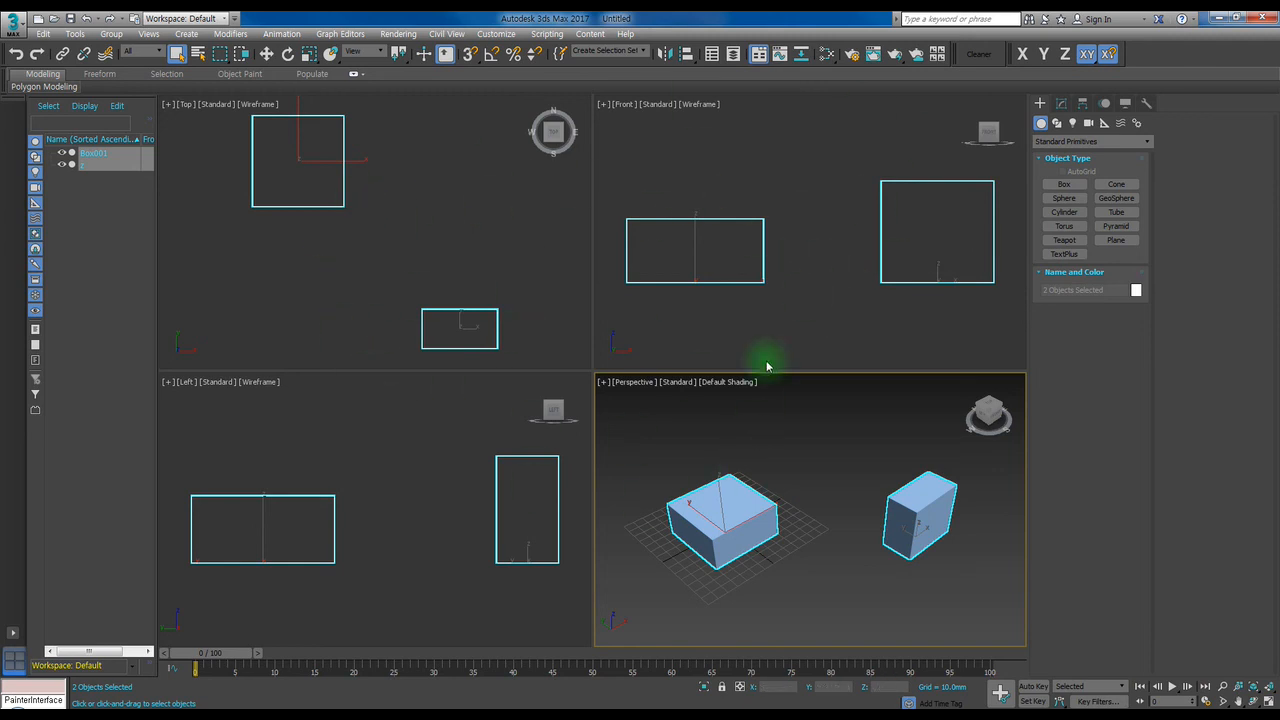
click(780, 443)
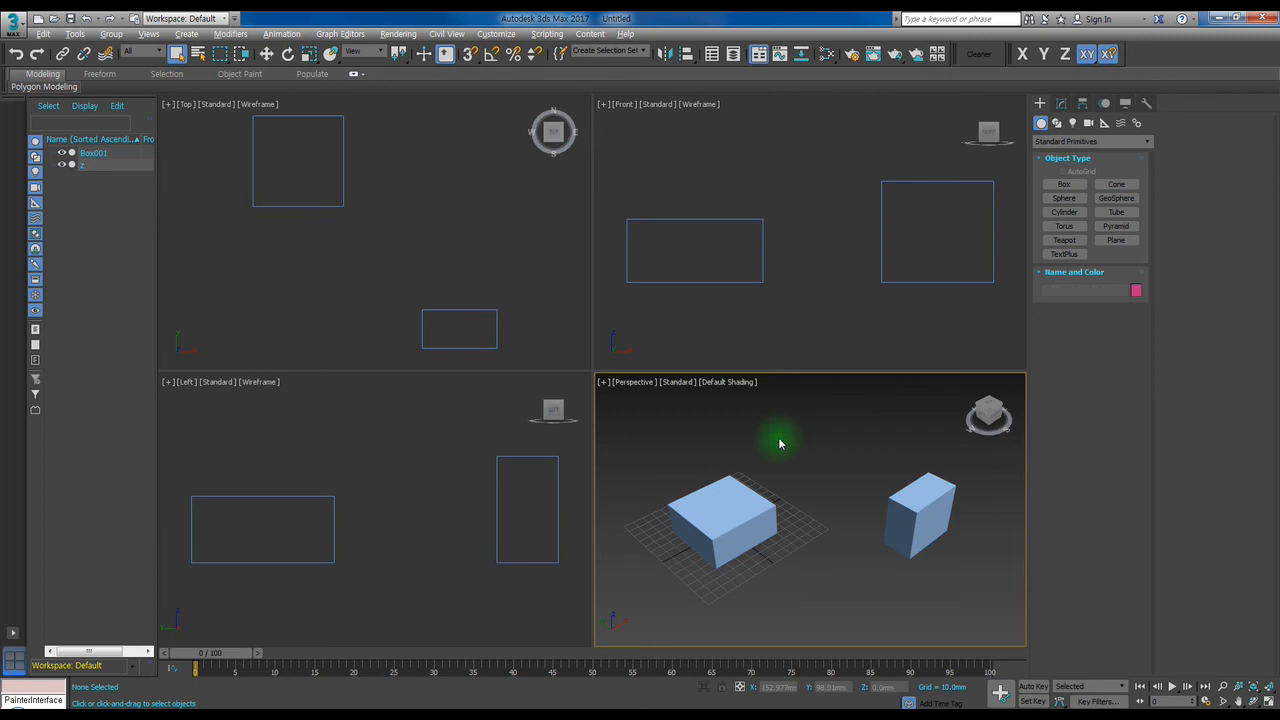
Maximize the Perspective viewport and delete the second, upright box.
key(alt+w)
click(795, 372)
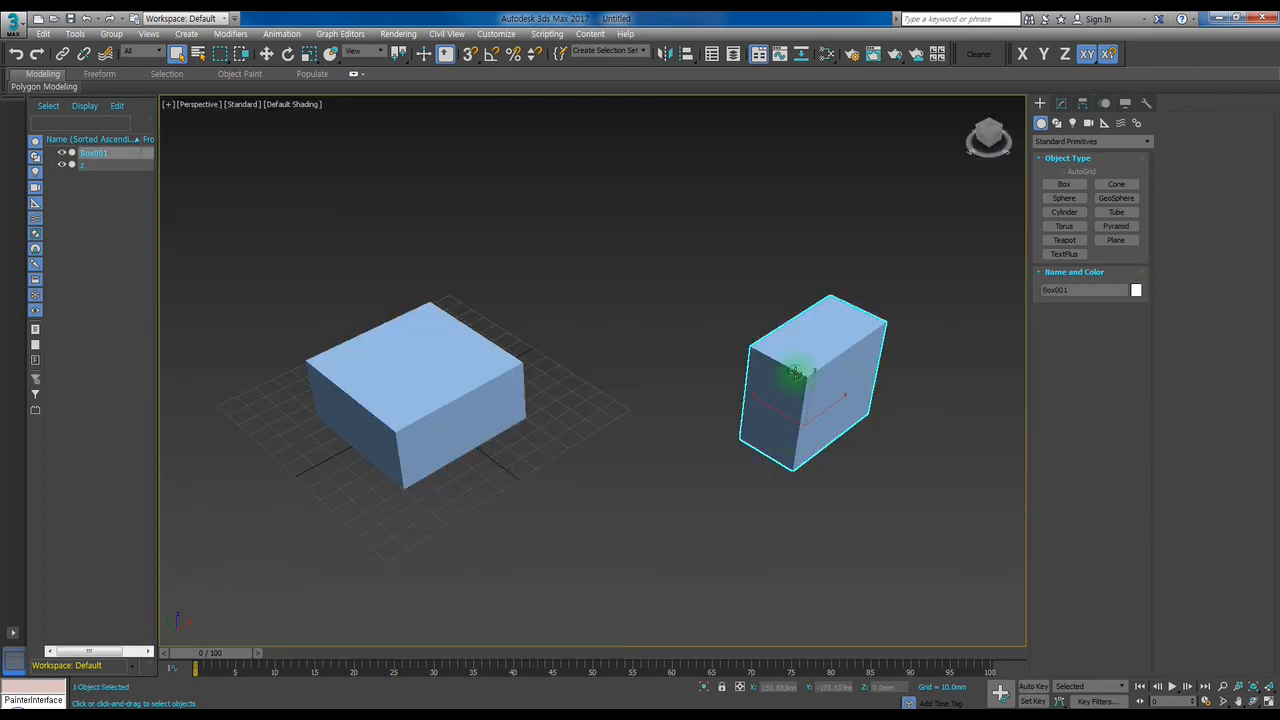
key(Delete)
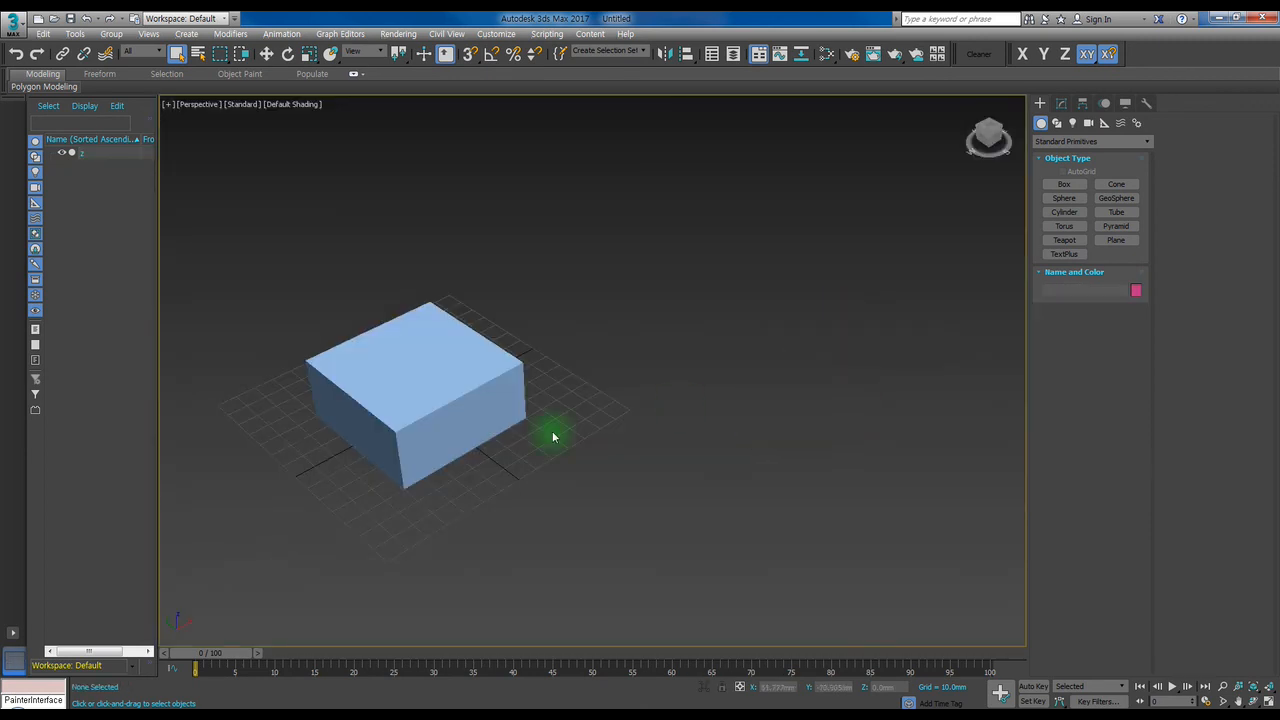
Select the remaining box, frame it in the Perspective viewport and orbit around it.
click(437, 383)
key(z)
alt+middle_drag(657, 403, 786, 431)
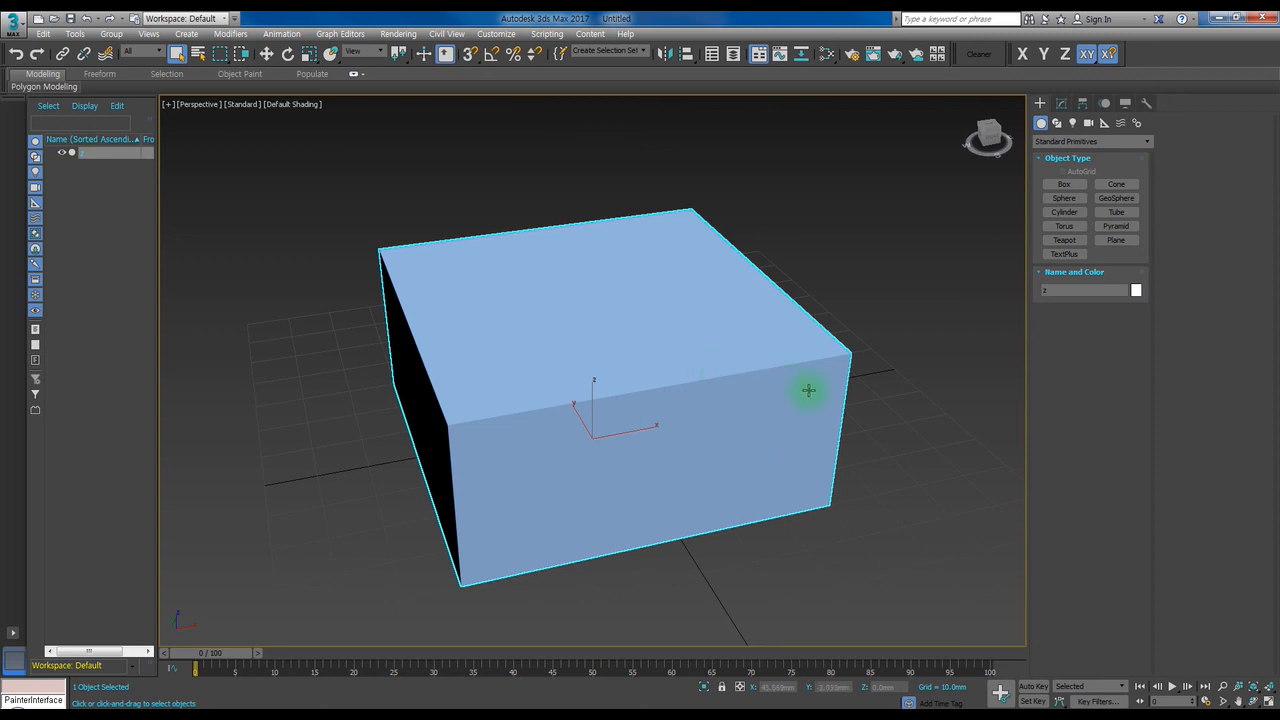
alt+middle_drag(612, 432, 666, 406)
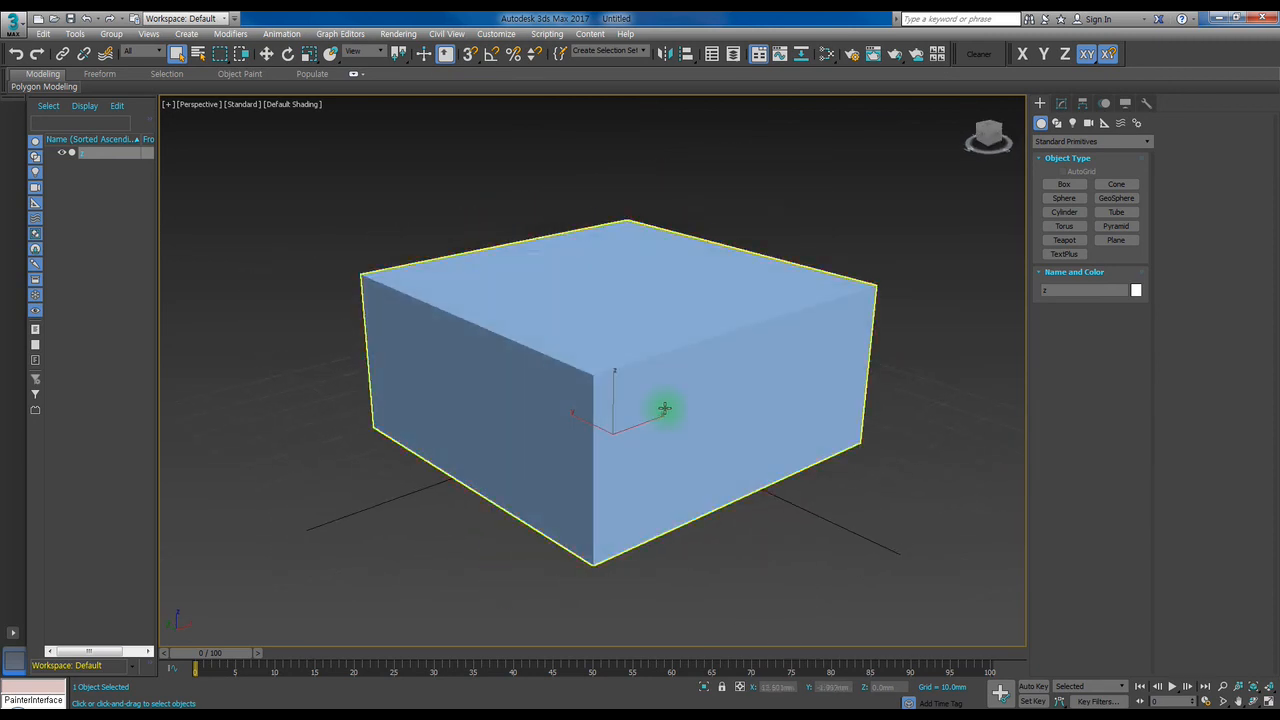
Enter Vertex editing on the box, select the nearest top corner vertex, frame it and orbit around that point.
key(1)
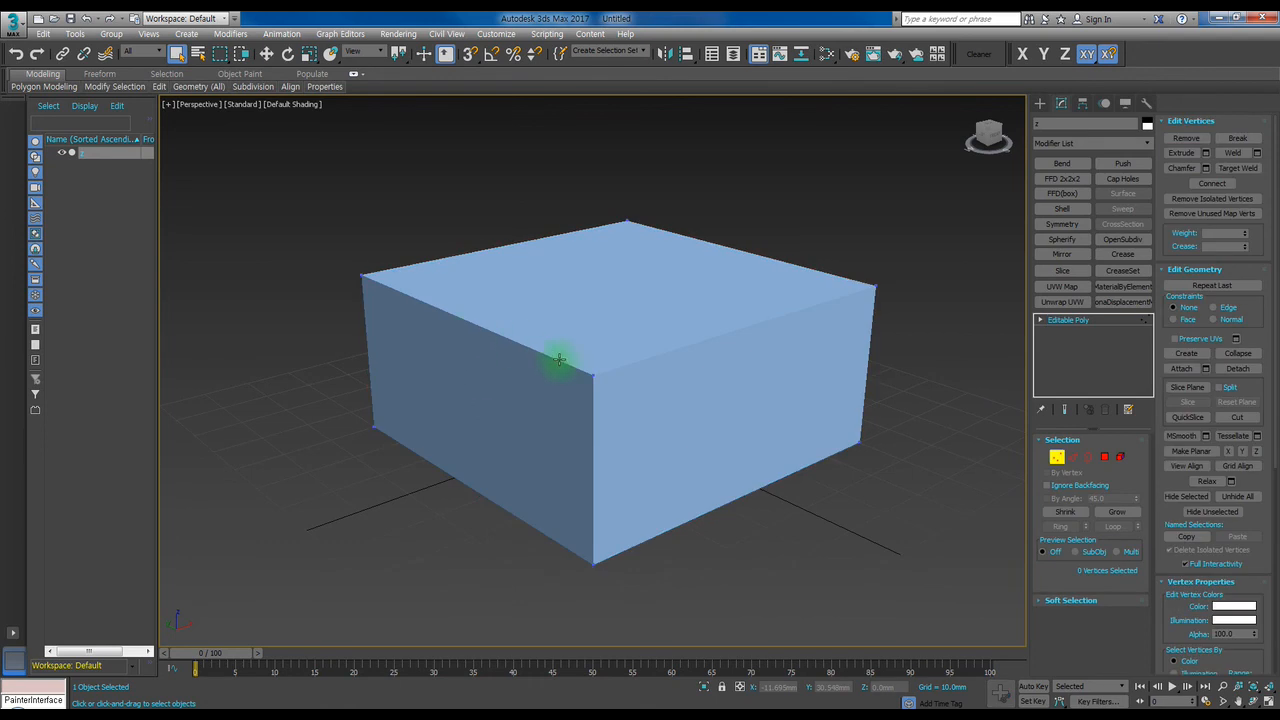
click(590, 374)
key(z)
alt+middle_drag(522, 381, 647, 346)
alt+middle_drag(714, 381, 615, 418)
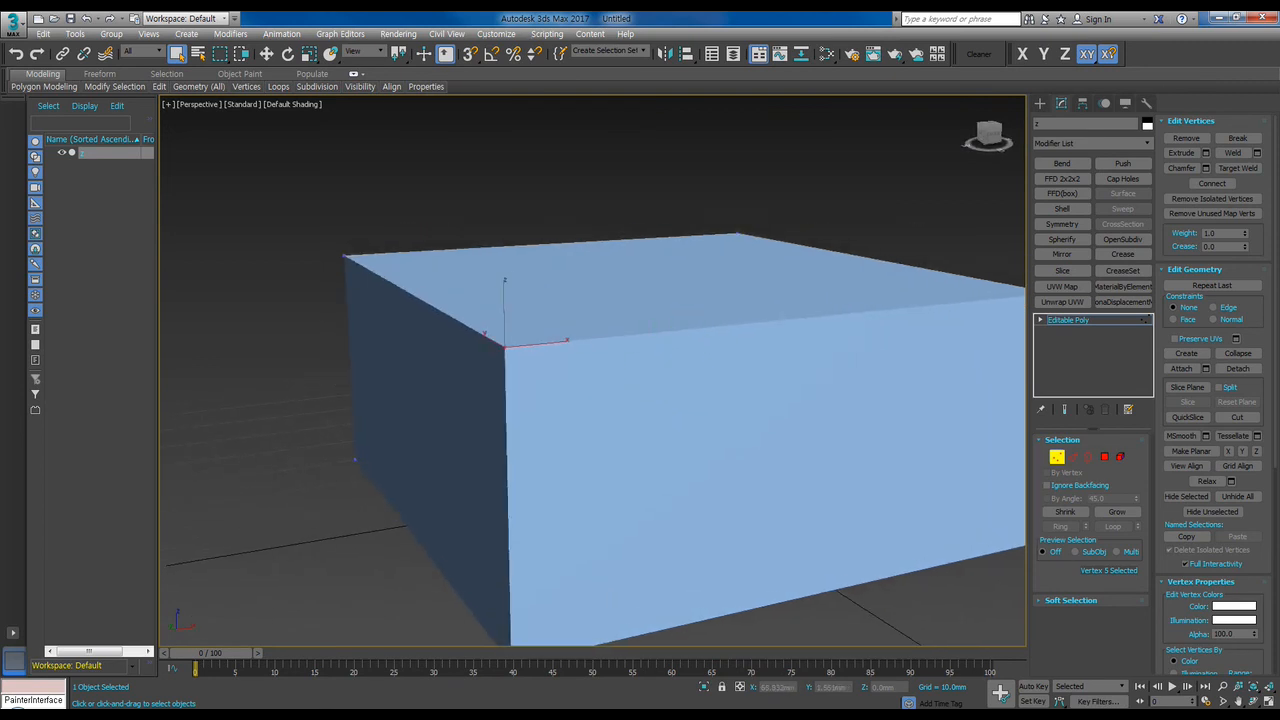
alt+middle_drag(817, 434, 735, 405)
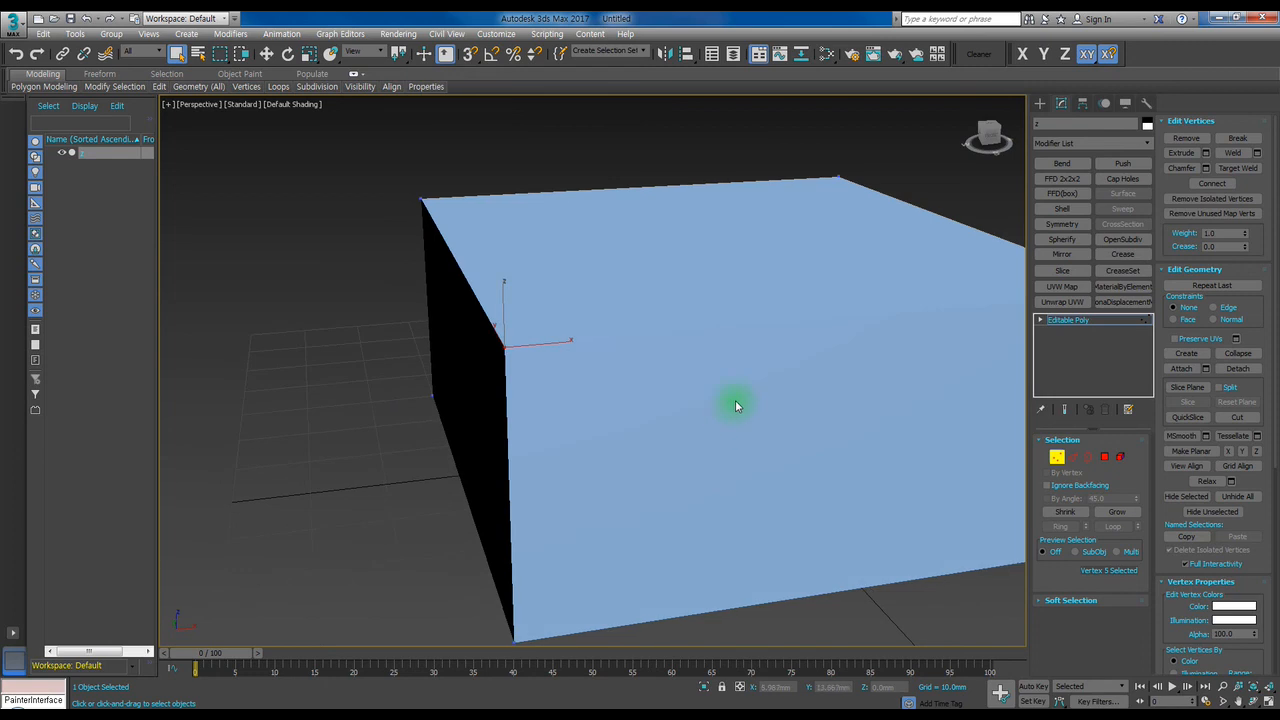
Select the far top corner vertex instead, frame it and orbit around it from a wider view.
click(894, 141)
click(836, 178)
alt+middle_drag(833, 178, 838, 202)
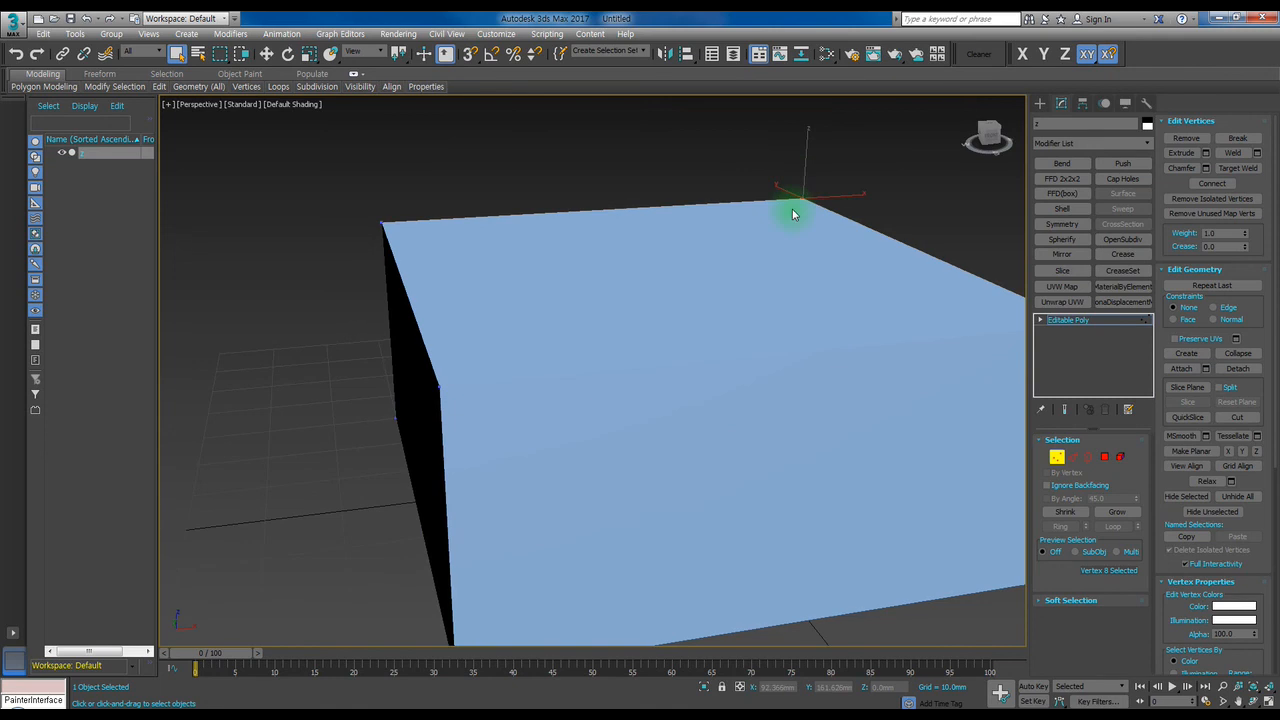
key(z)
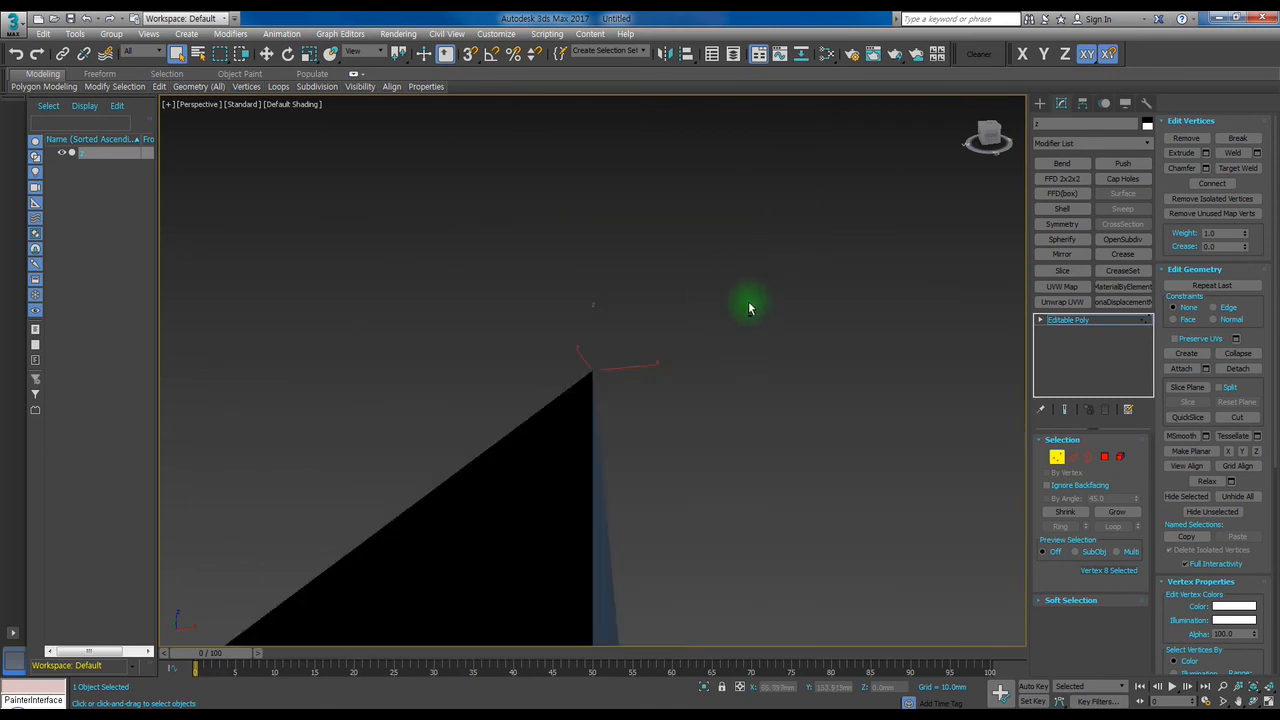
scroll(727, 313, down, 3)
alt+middle_drag(726, 313, 609, 389)
Move the selected top corner vertex inward so the box's vertical edge slants, inspect it from several angles and return to the Select tool.
key(w)
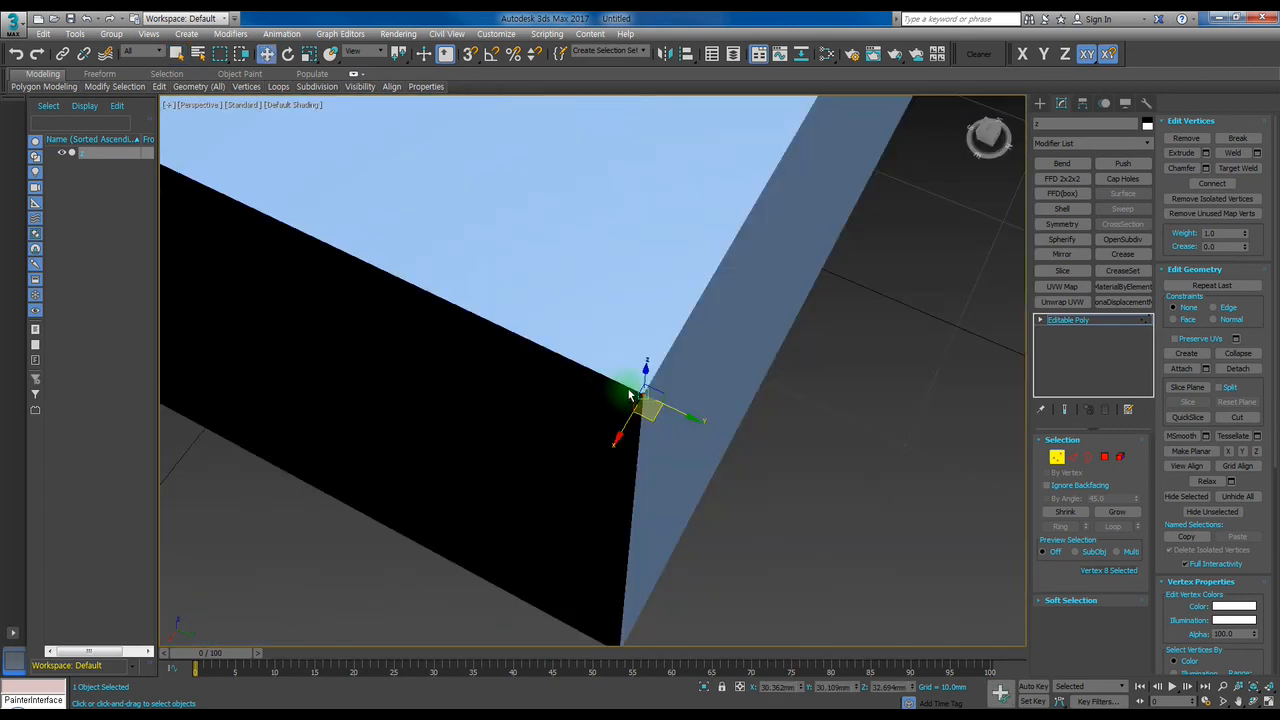
drag(682, 413, 560, 370)
alt+middle_drag(771, 474, 690, 355)
alt+middle_drag(538, 298, 683, 514)
alt+middle_drag(641, 425, 706, 320)
scroll(716, 345, down, 5)
alt+middle_drag(726, 371, 609, 371)
scroll(698, 325, up, 3)
key(q)
Orbit around the moved vertex, exit Vertex editing to the object-creation tools and orbit around the whole box.
alt+middle_drag(674, 343, 596, 323)
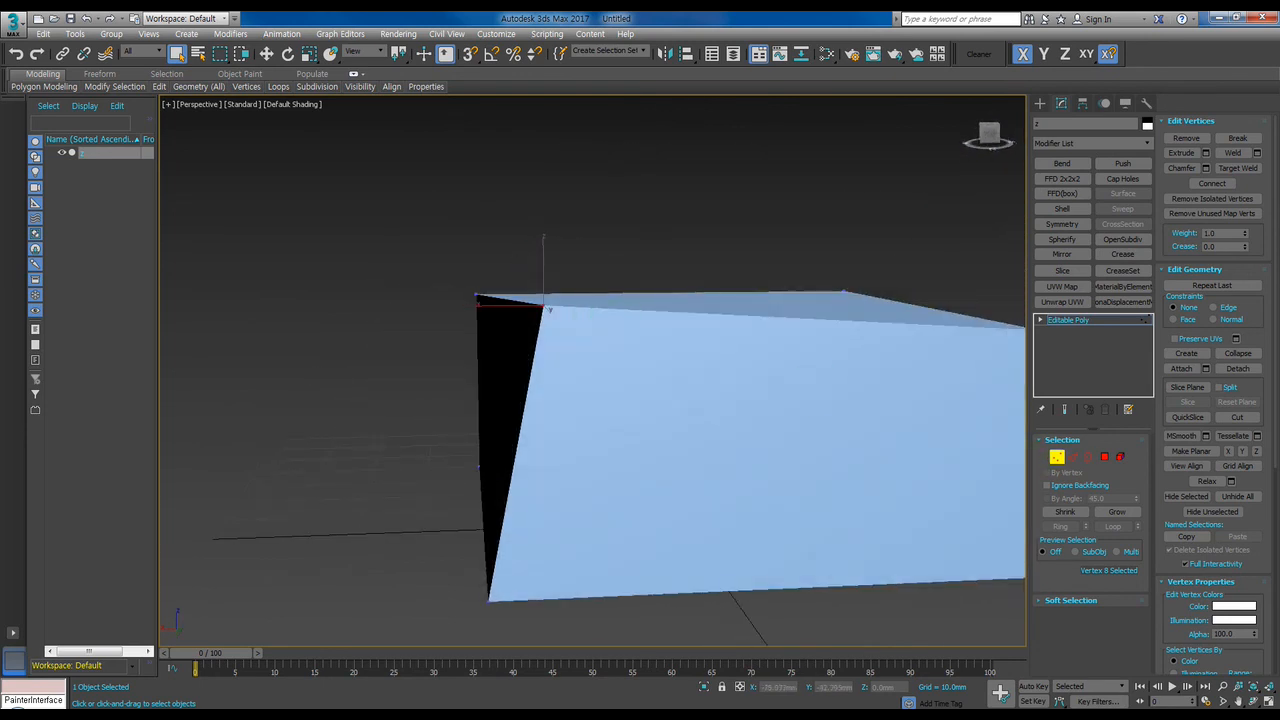
alt+middle_drag(941, 313, 591, 223)
alt+middle_drag(506, 297, 560, 306)
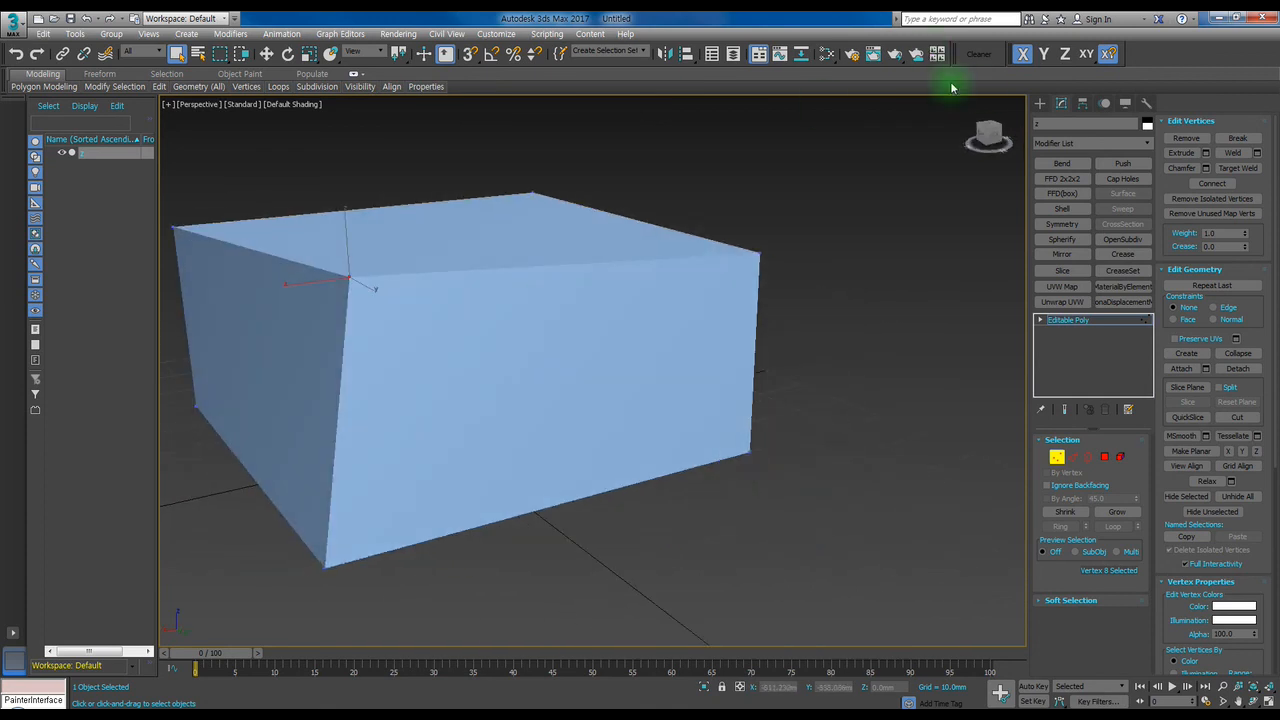
click(1040, 104)
alt+middle_drag(355, 316, 469, 355)
alt+middle_drag(511, 310, 560, 298)
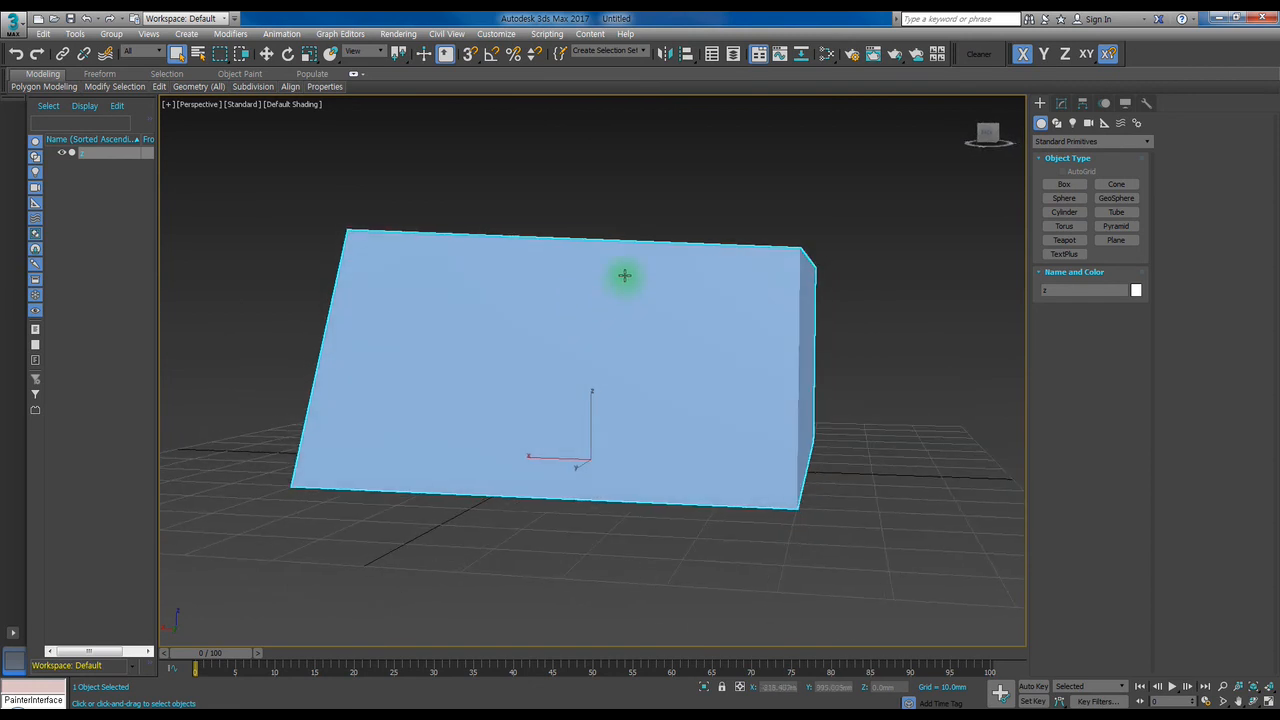
Reset the scene without saving the changes and confirm the reset.
click(16, 22)
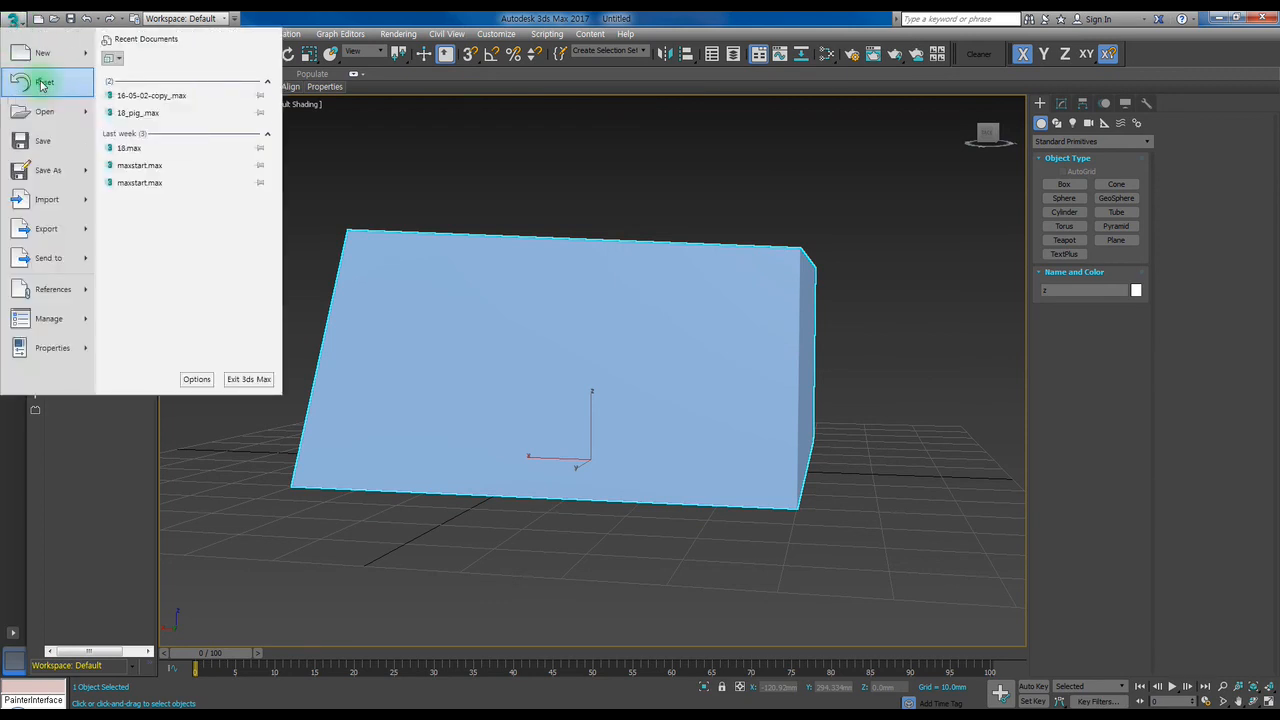
click(41, 85)
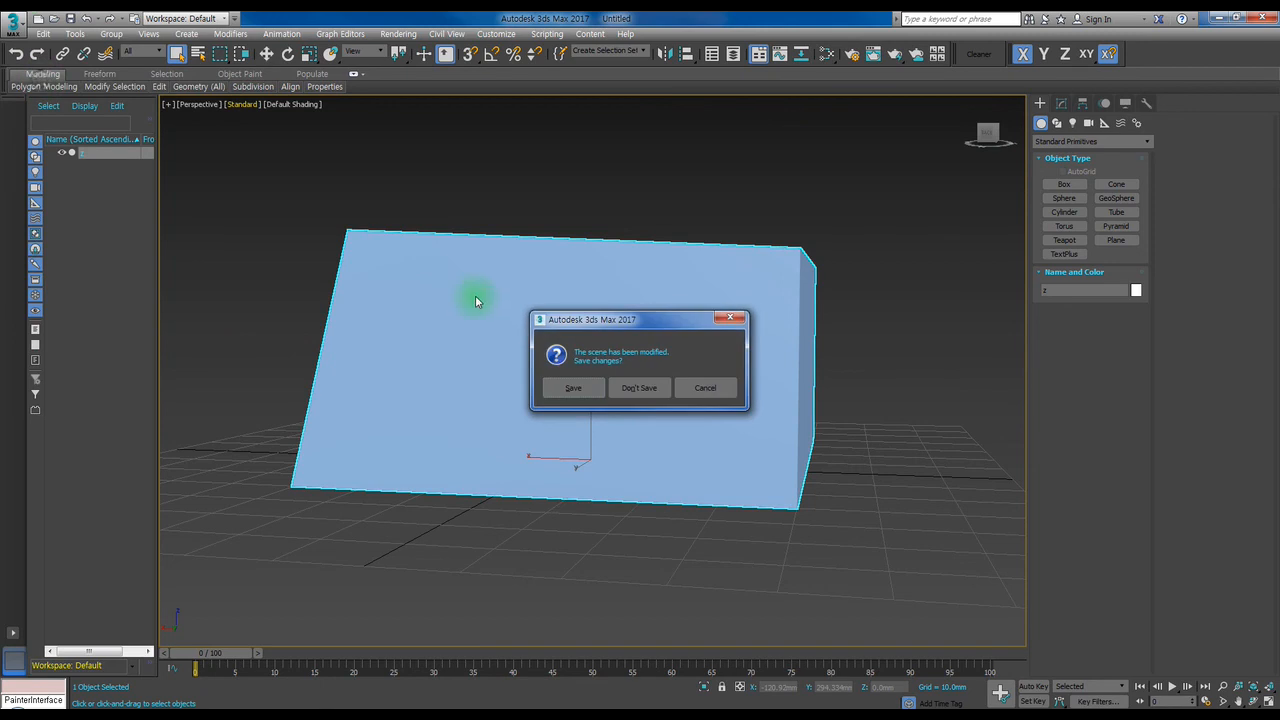
click(651, 391)
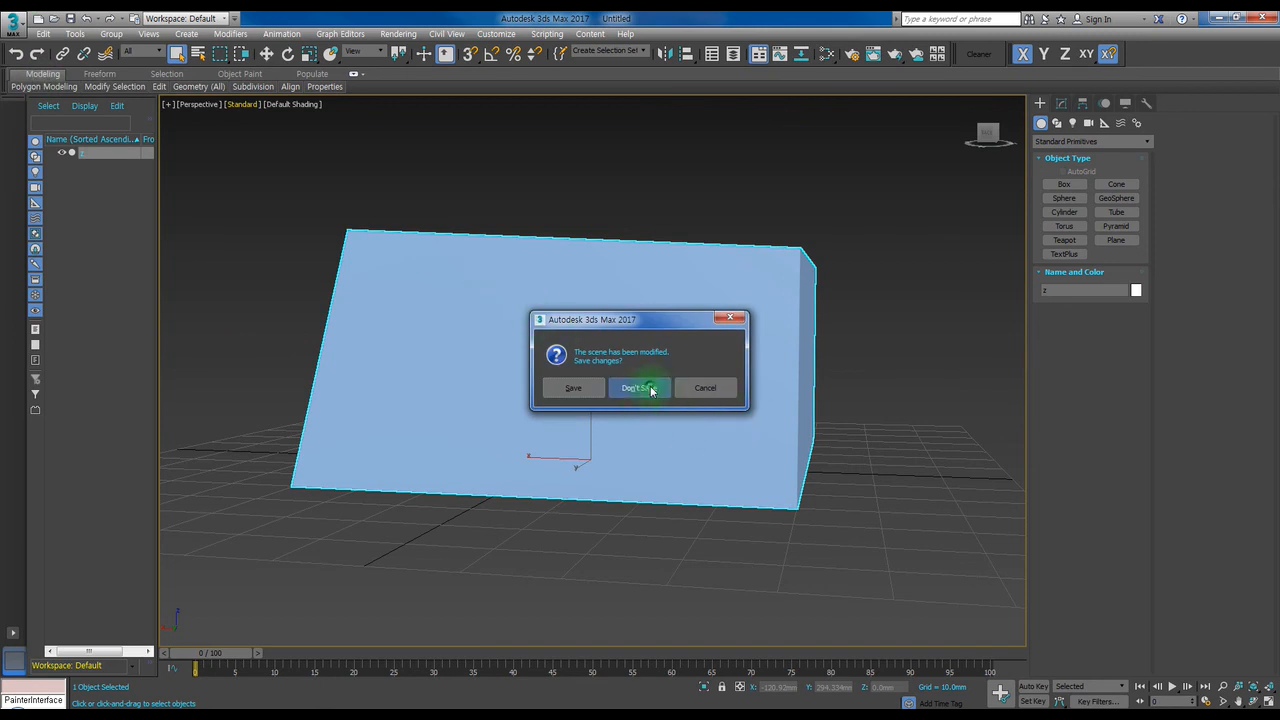
click(600, 387)
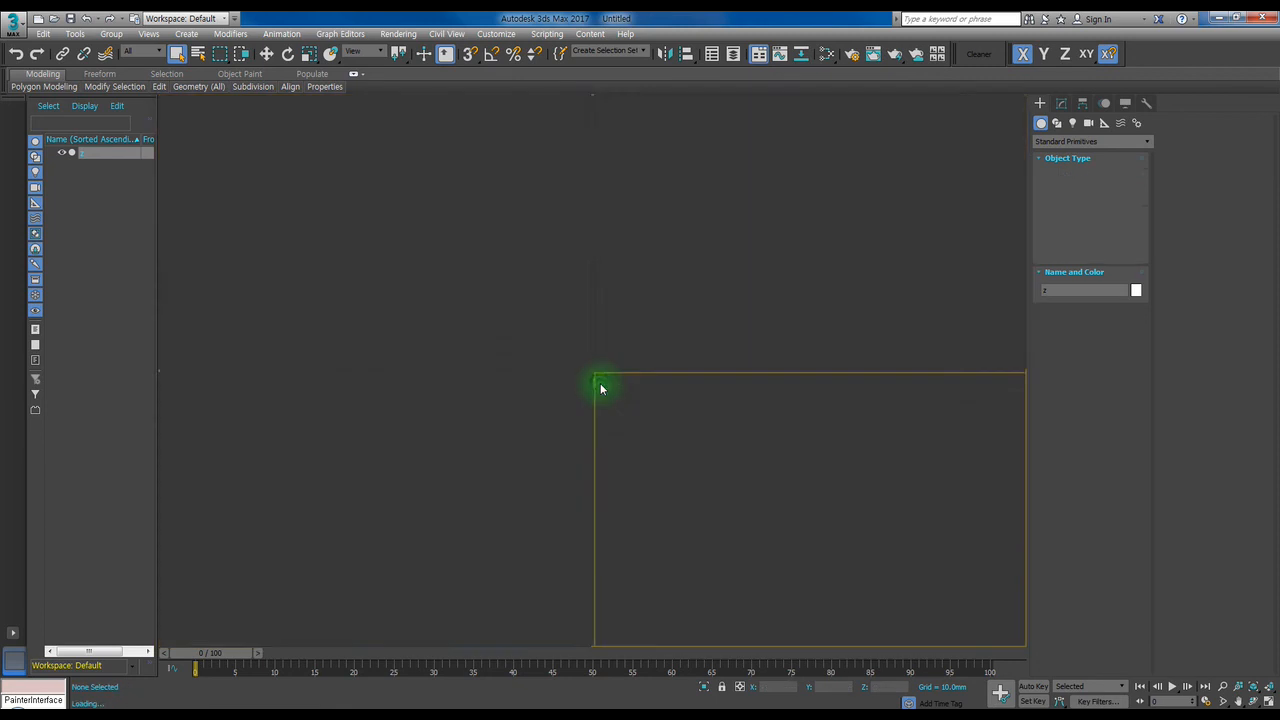